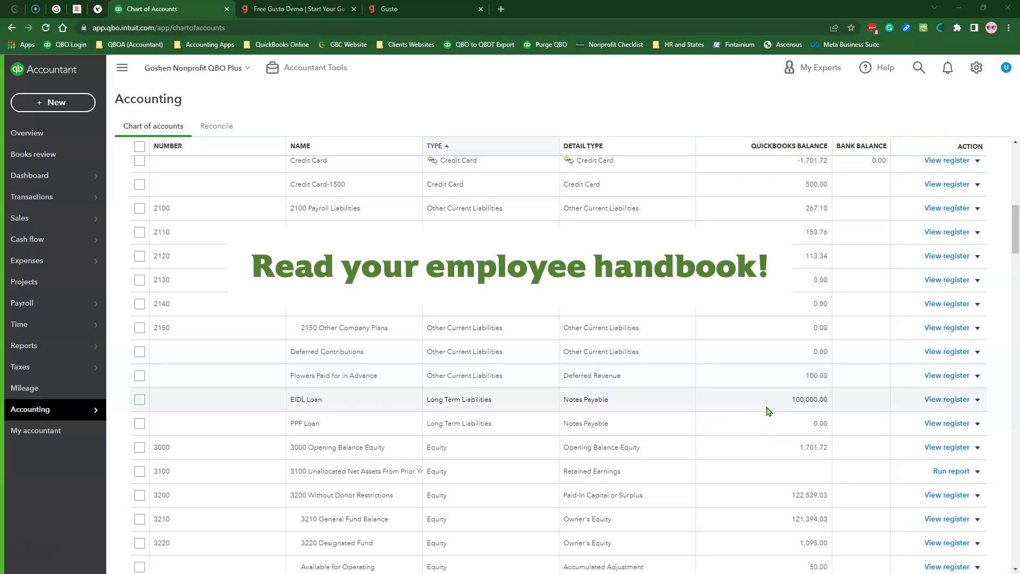
left_click(772, 414)
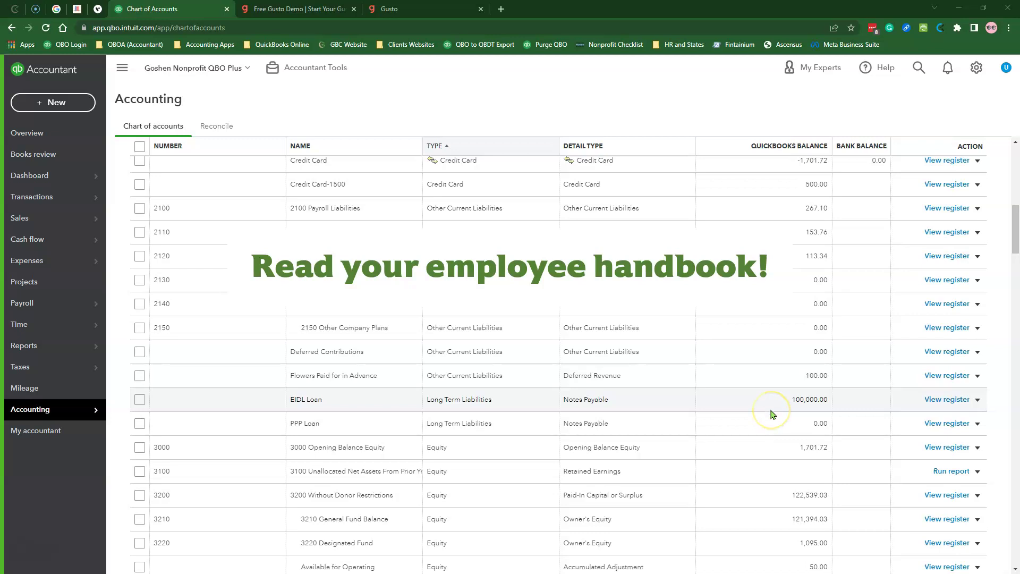
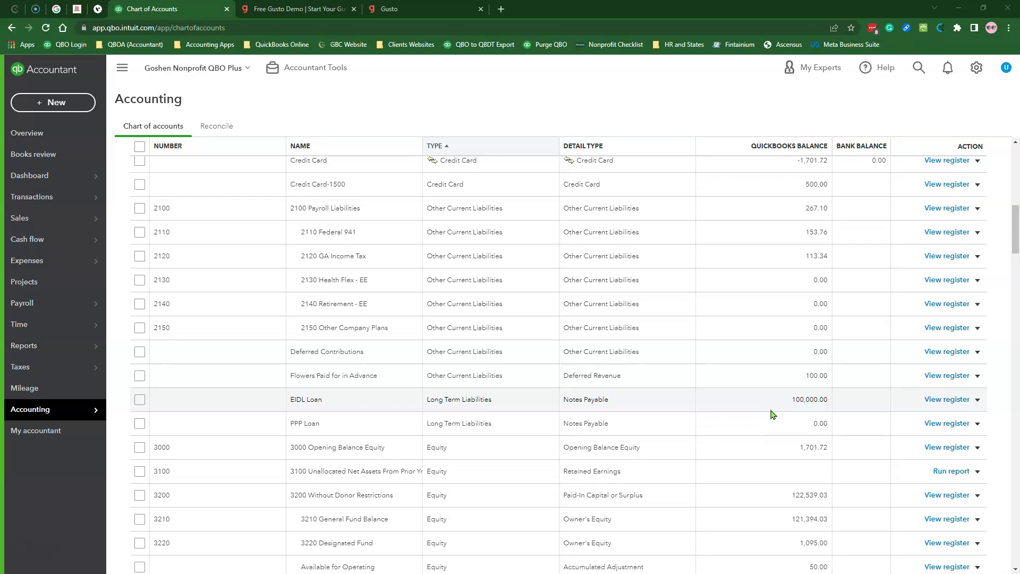
left_click(765, 404)
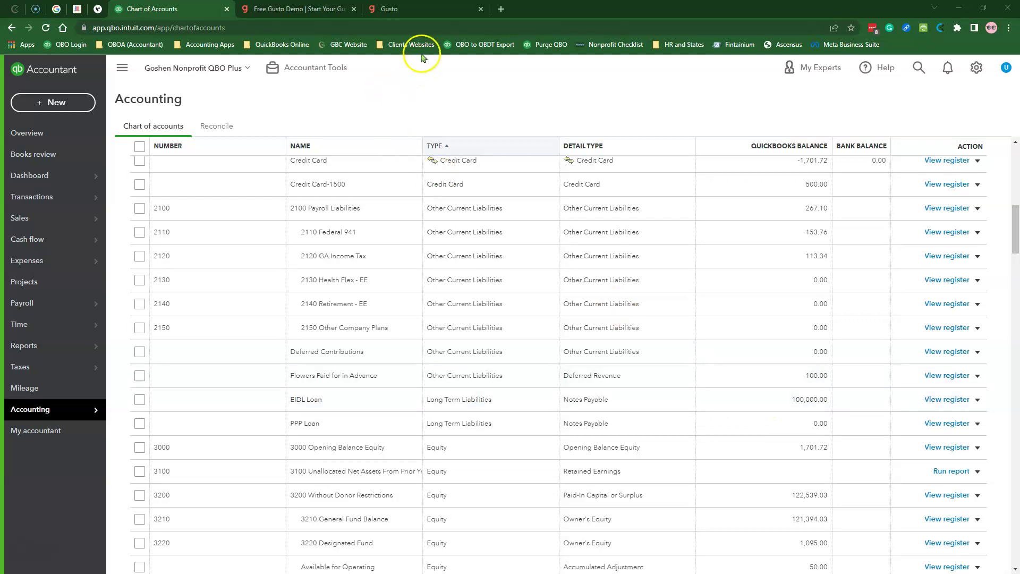
Switch to the Gusto demo company and open the employees' time off requests awaiting review.
left_click(408, 14)
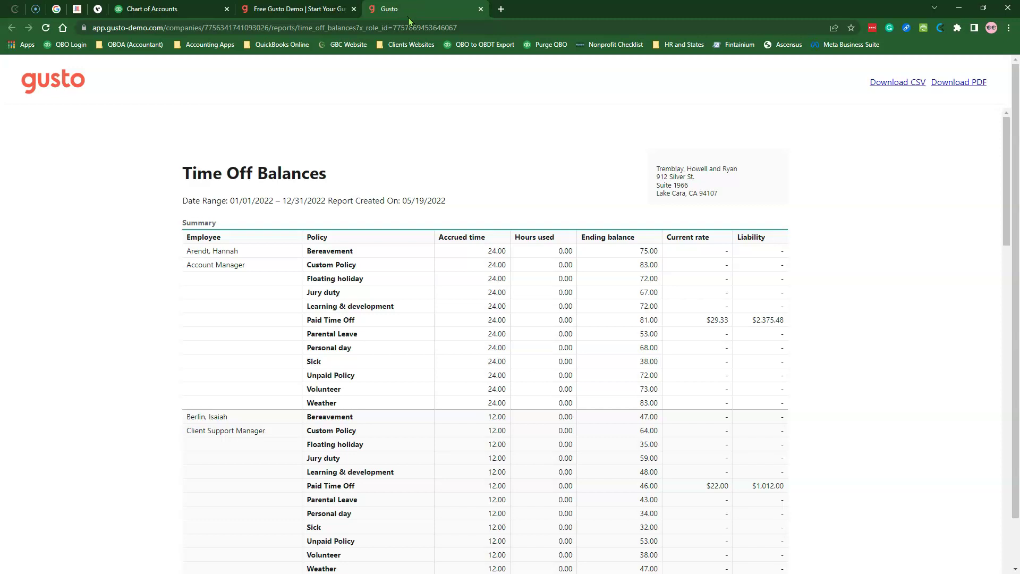
left_click(292, 9)
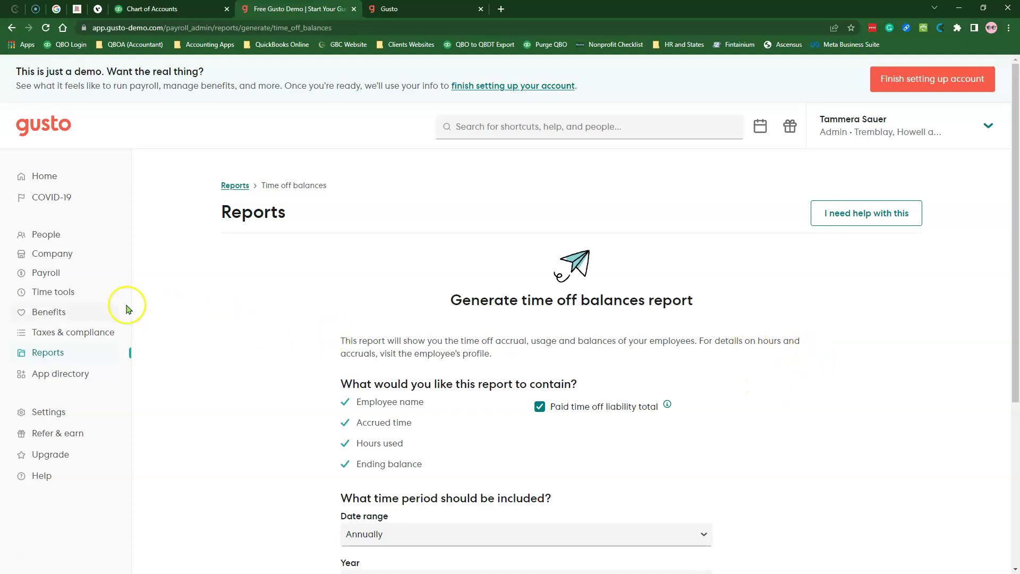
left_click(72, 293)
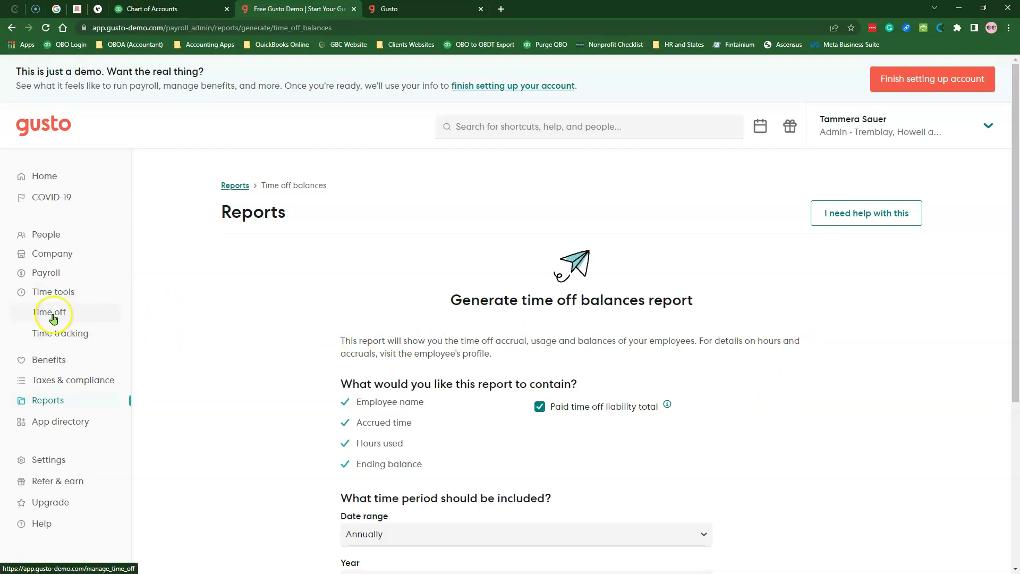
left_click(53, 318)
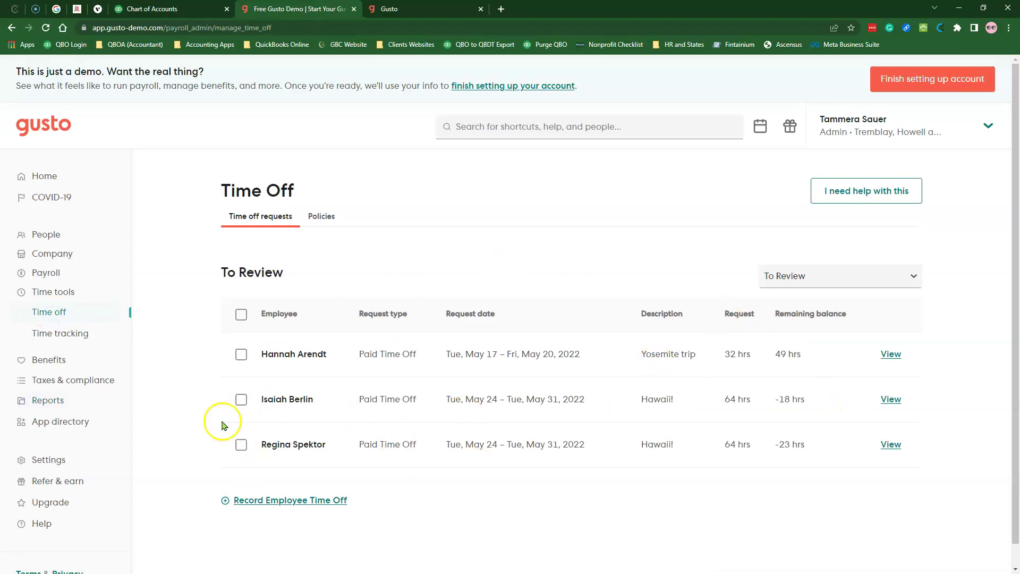
Approve the three pending paid time off requests: the Yosemite trip and both Hawaii! requests.
left_click(891, 354)
left_click(467, 534)
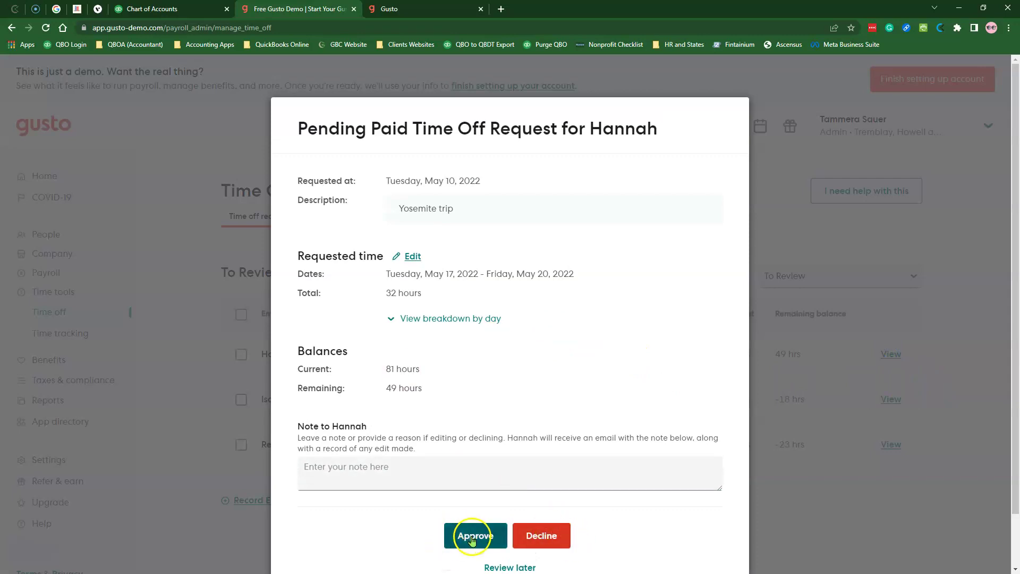
left_click(890, 354)
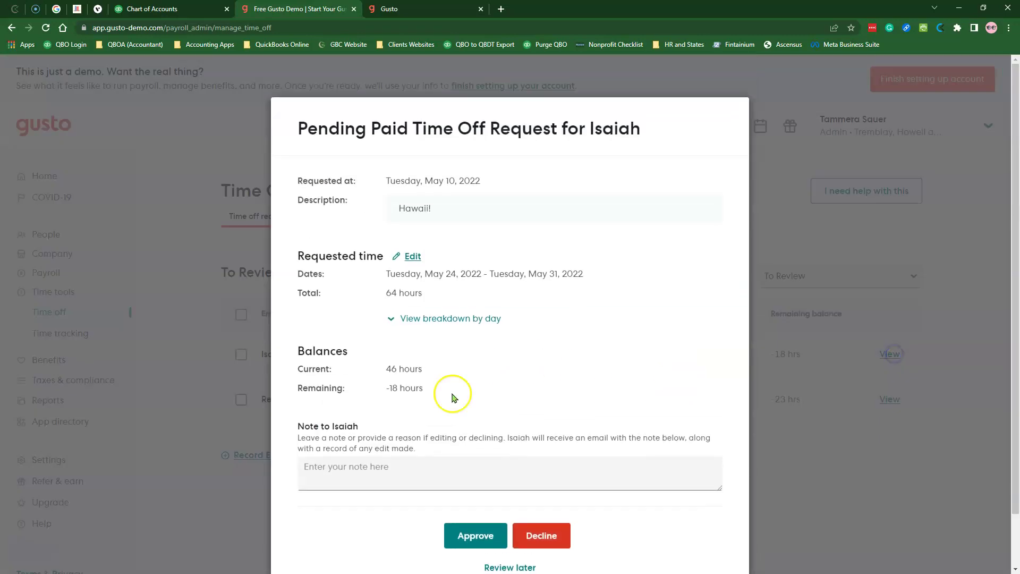
left_click(473, 537)
left_click(890, 354)
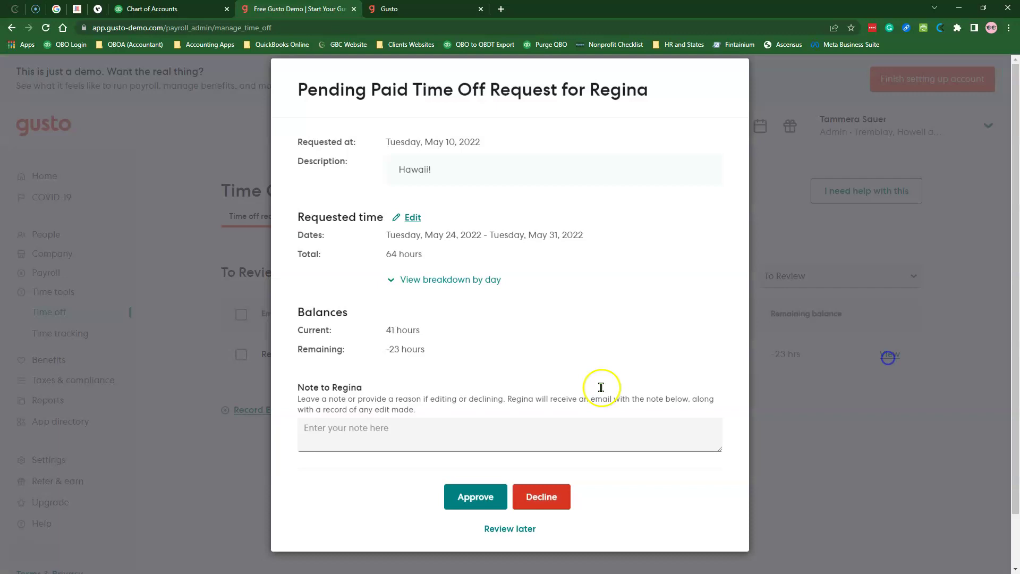
left_click(458, 543)
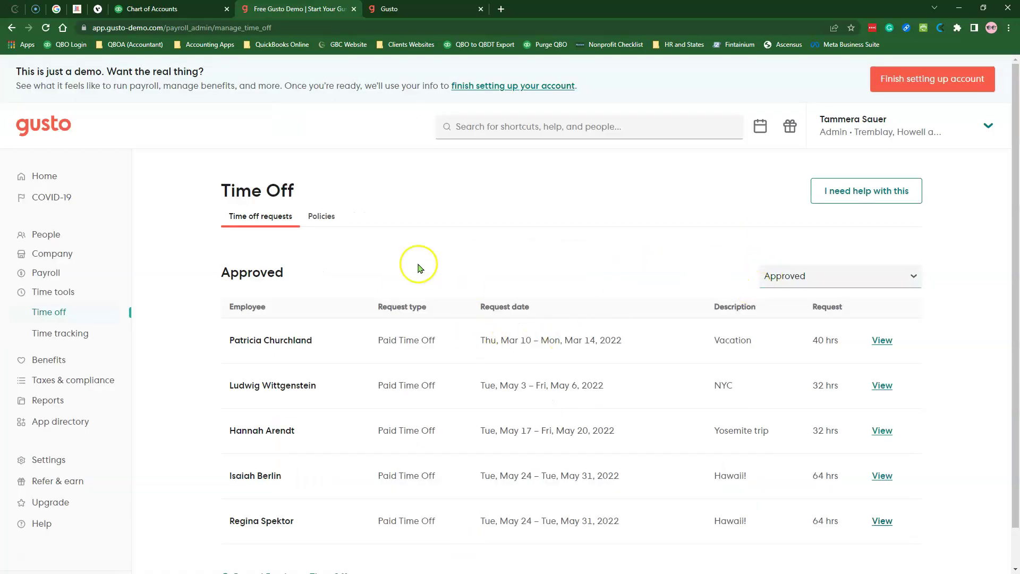
Look through the company's time off policies and open the Paid Time Off Policy for viewing.
left_click(326, 214)
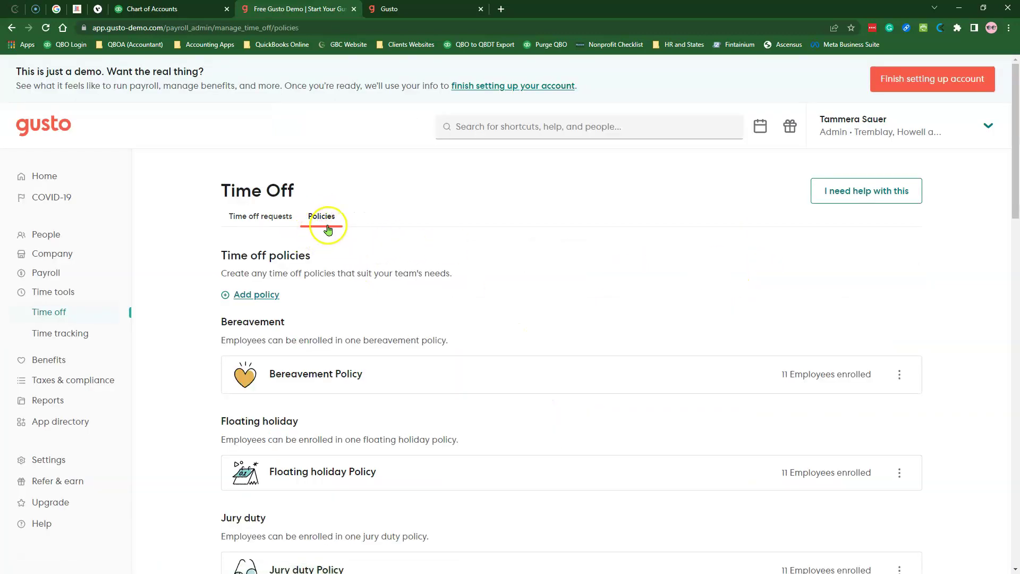
scroll(670, 367, "down", 2)
scroll(562, 274, "down", 6)
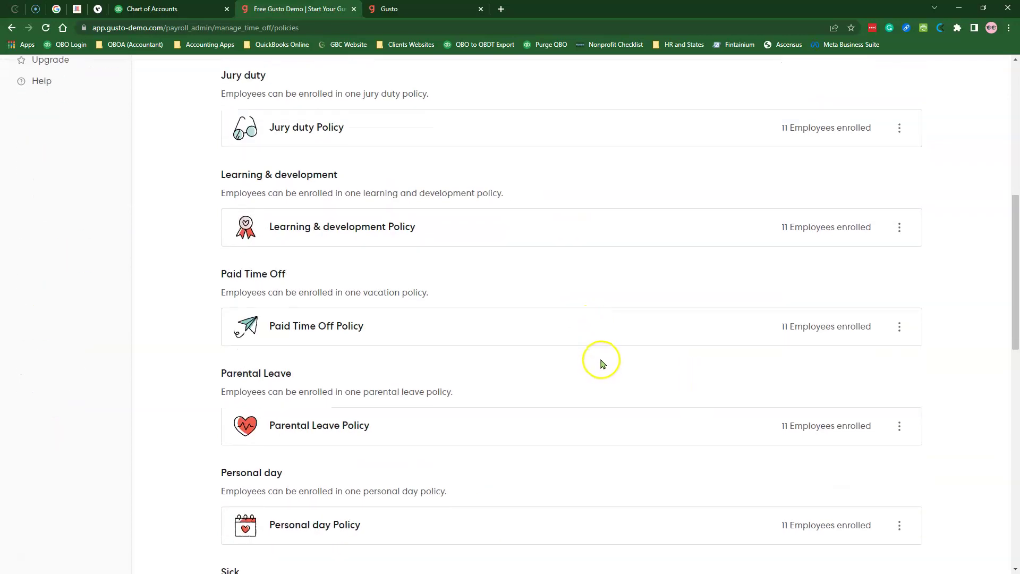
scroll(603, 364, "up", 5)
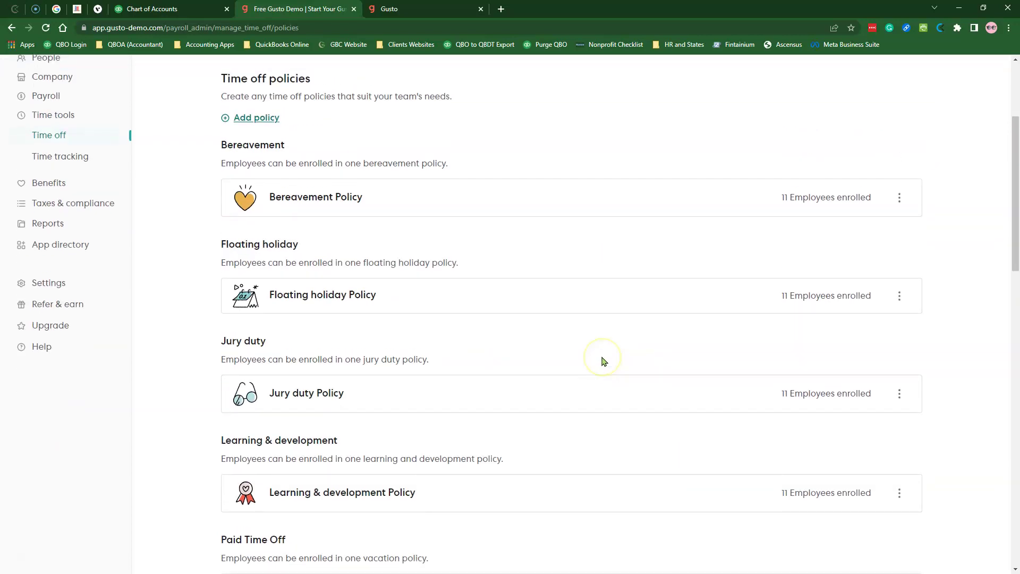
scroll(604, 361, "down", 3)
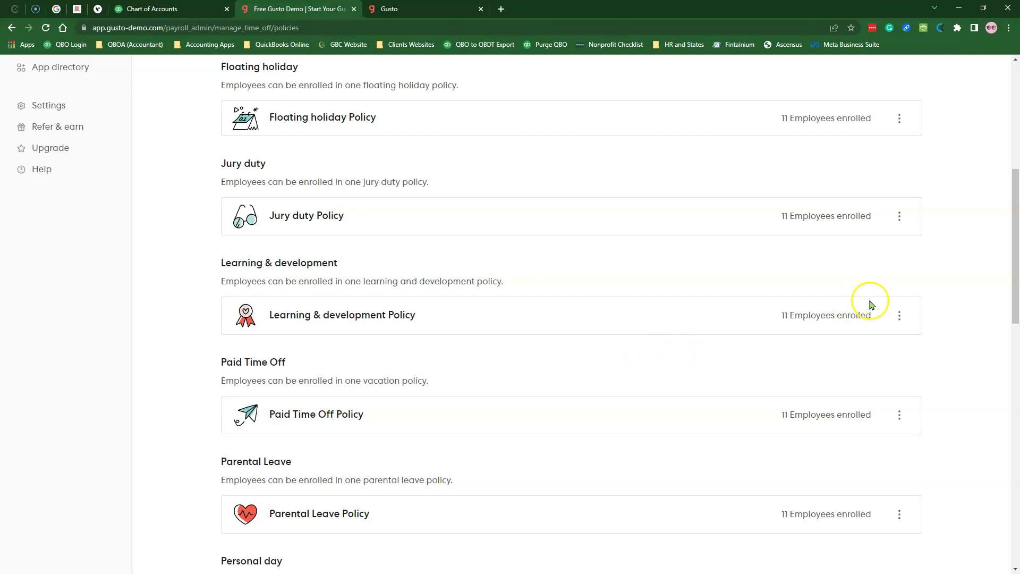
scroll(940, 278, "down", 3)
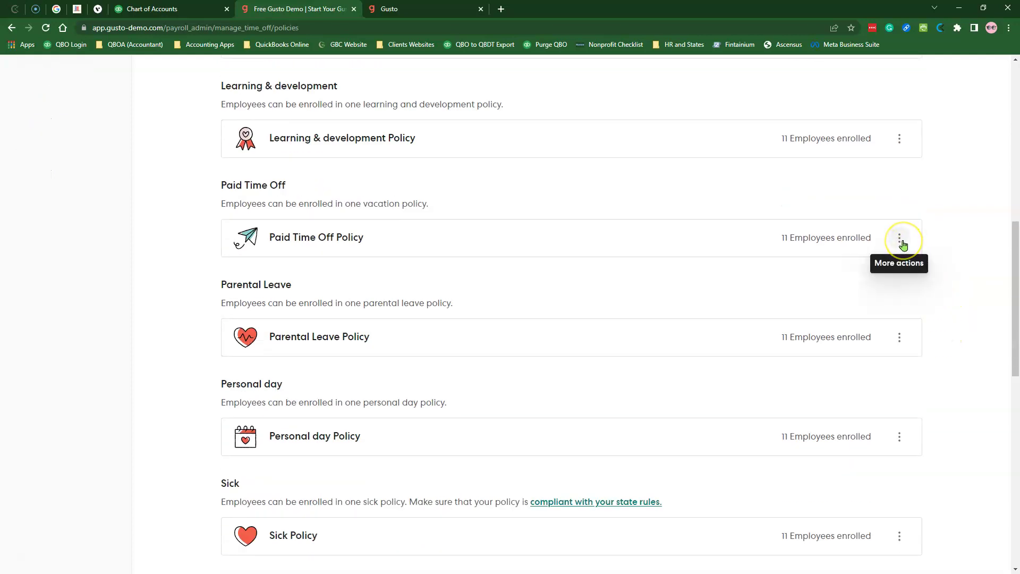
left_click(902, 240)
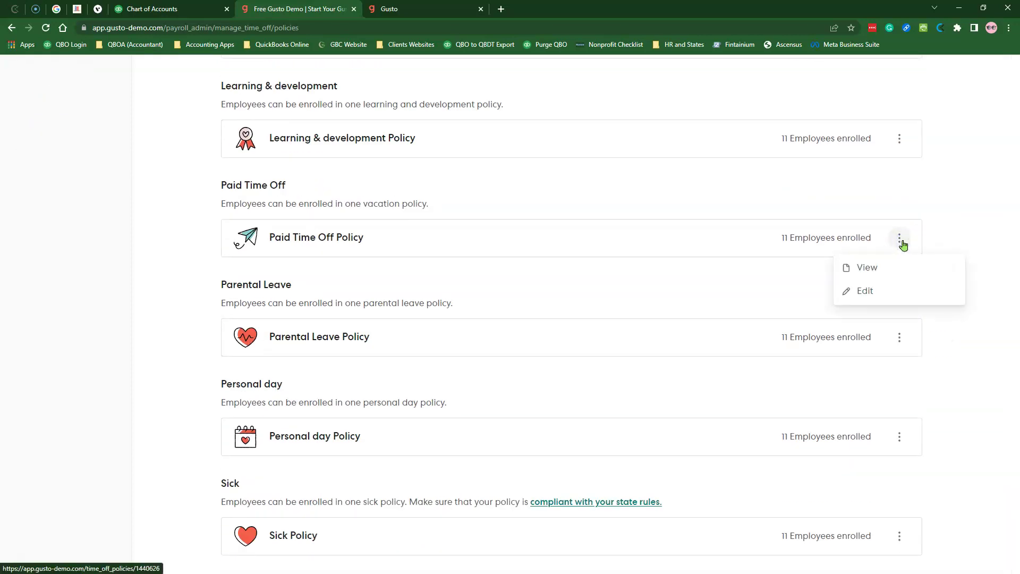
left_click(871, 269)
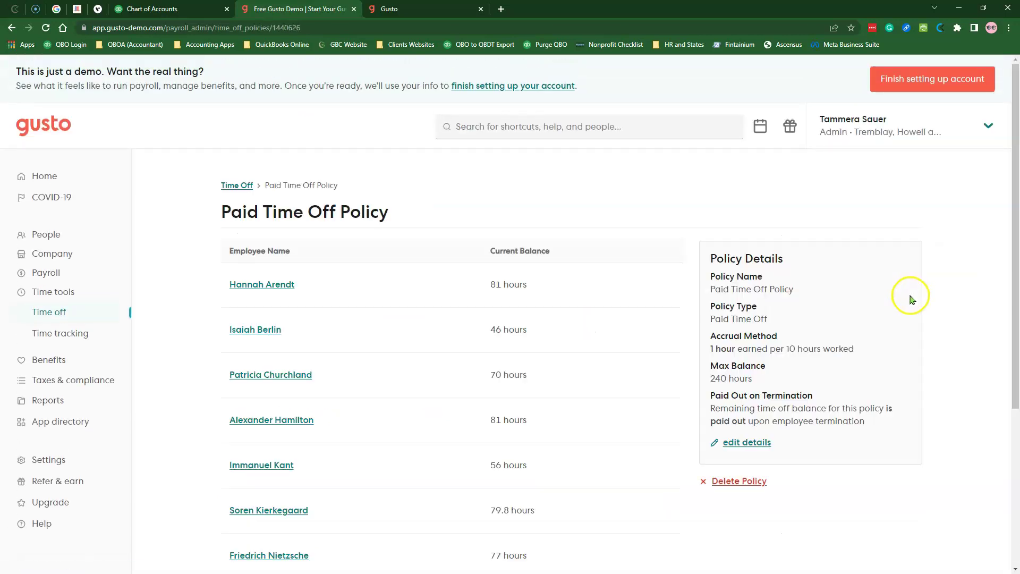
Examine the Paid Time Off Policy's employee balances, accrual method, maximum balance and payout-on-termination rule.
scroll(515, 260, "down", 2)
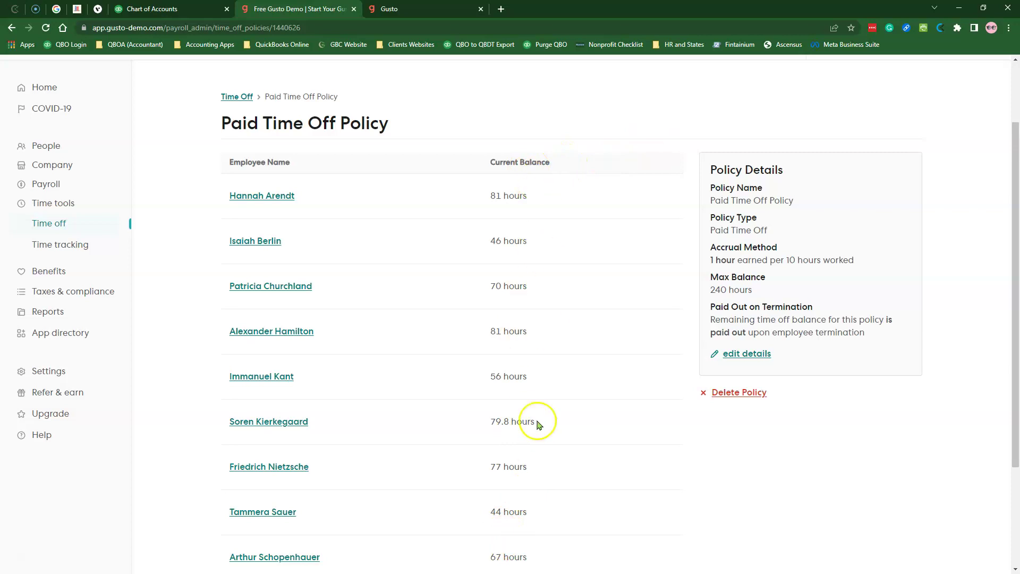
left_click_drag(710, 169, 865, 334)
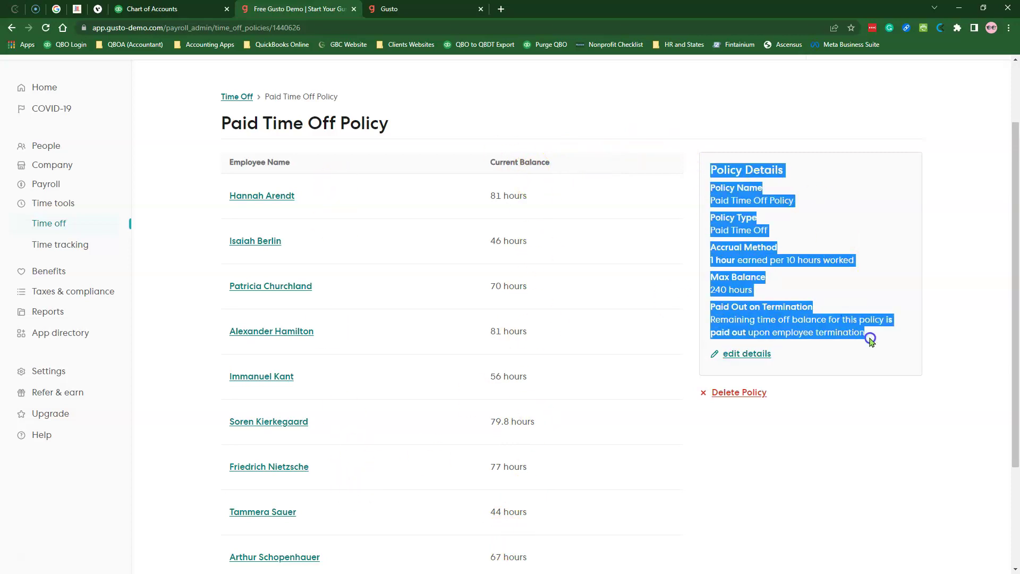
left_click(792, 254)
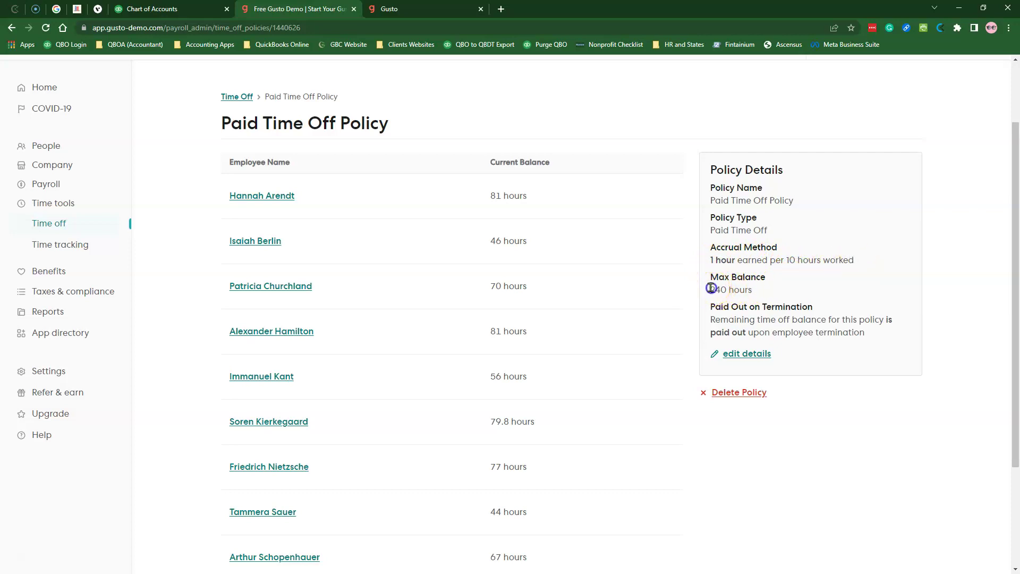
left_click_drag(712, 288, 762, 288)
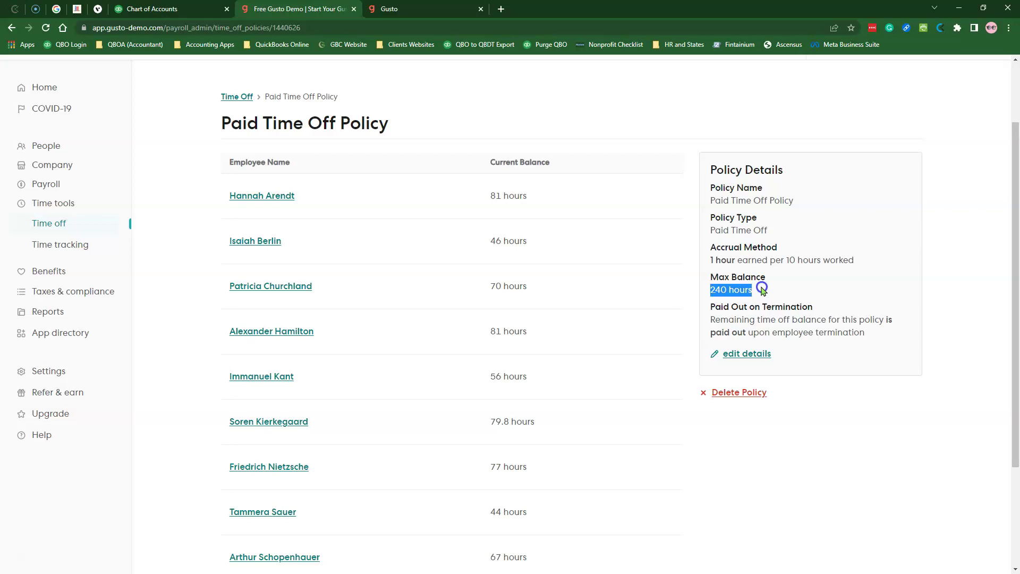
left_click_drag(865, 332, 710, 324)
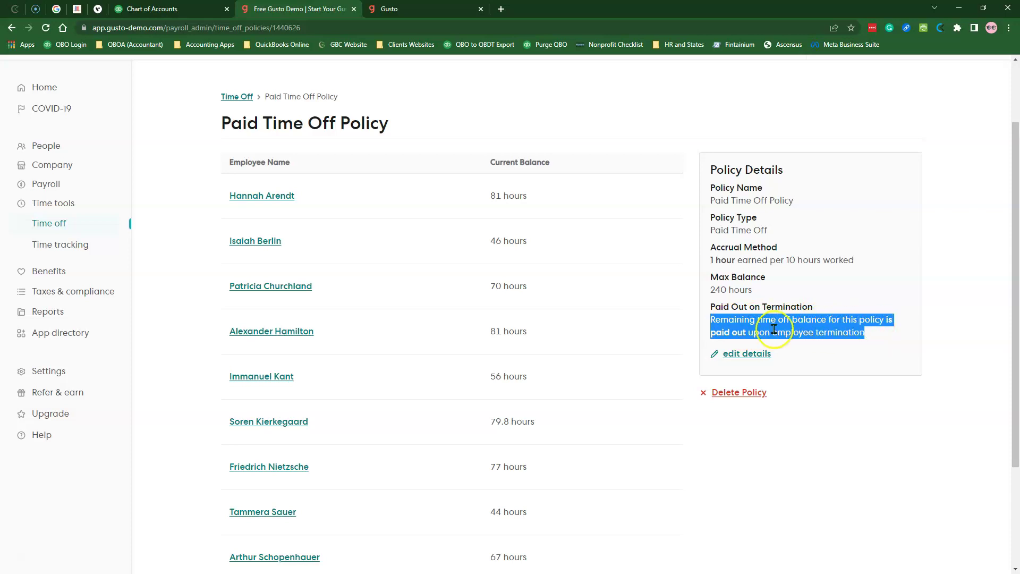
left_click(872, 334)
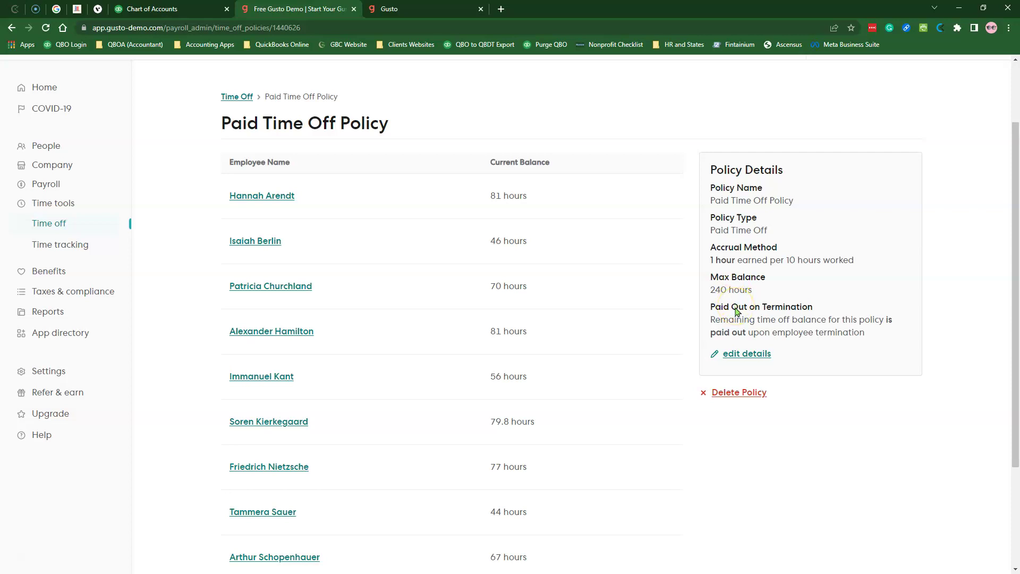
scroll(739, 313, "up", 2)
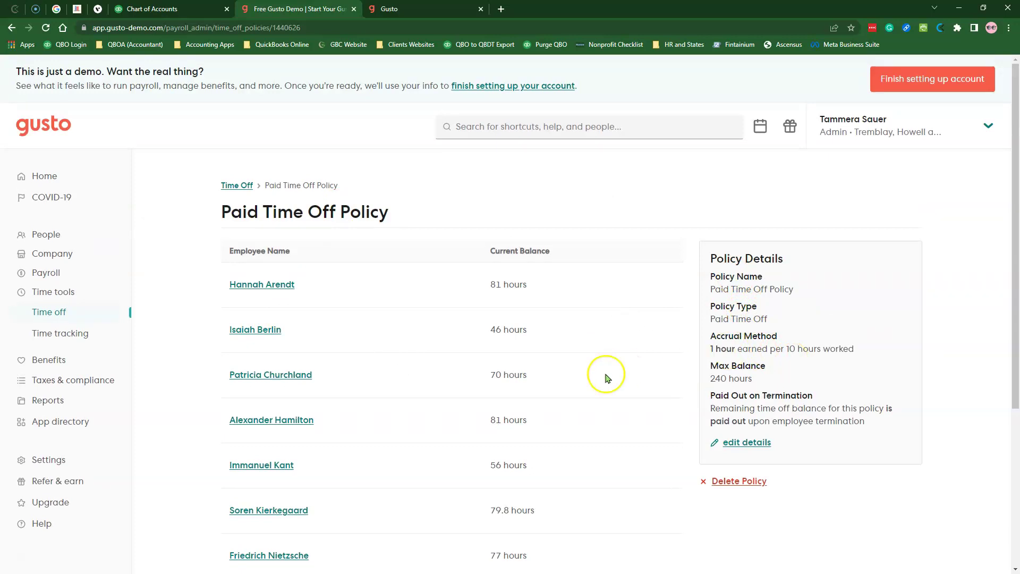
Open the Time off balances report setup from the list of available reports.
left_click(51, 407)
scroll(727, 343, "down", 5)
scroll(727, 343, "down", 13)
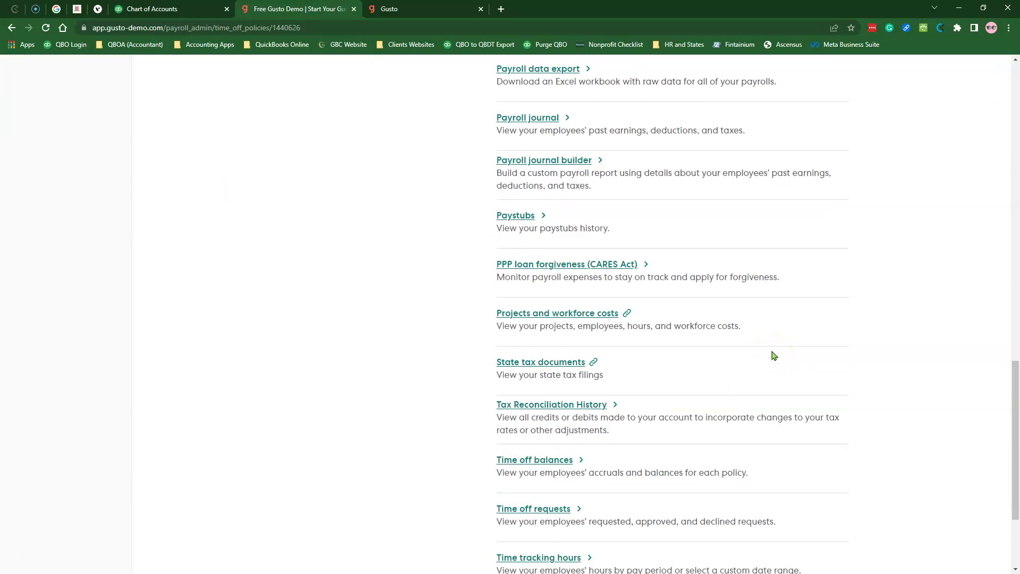
scroll(772, 352, "down", 3)
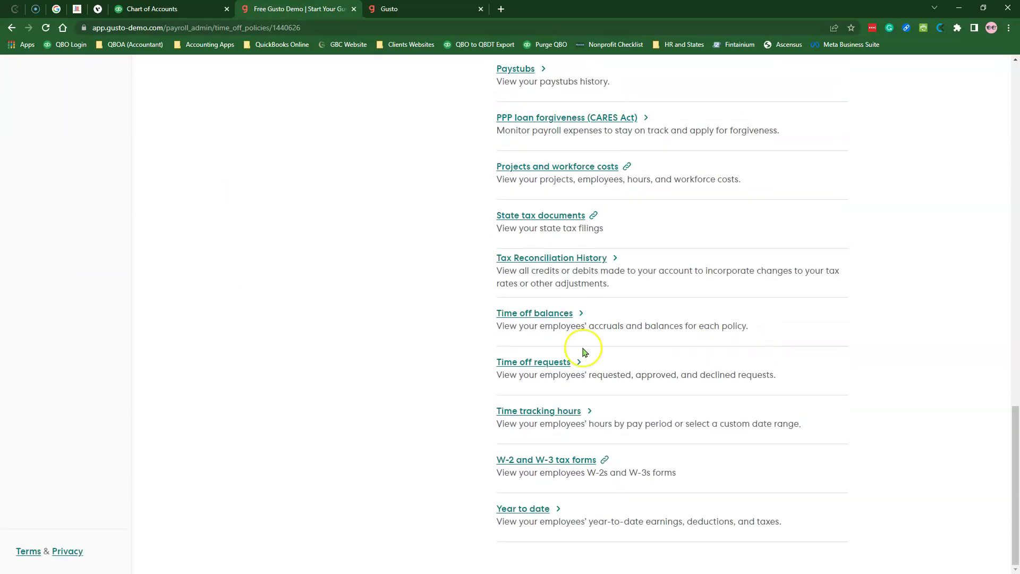
left_click(541, 318)
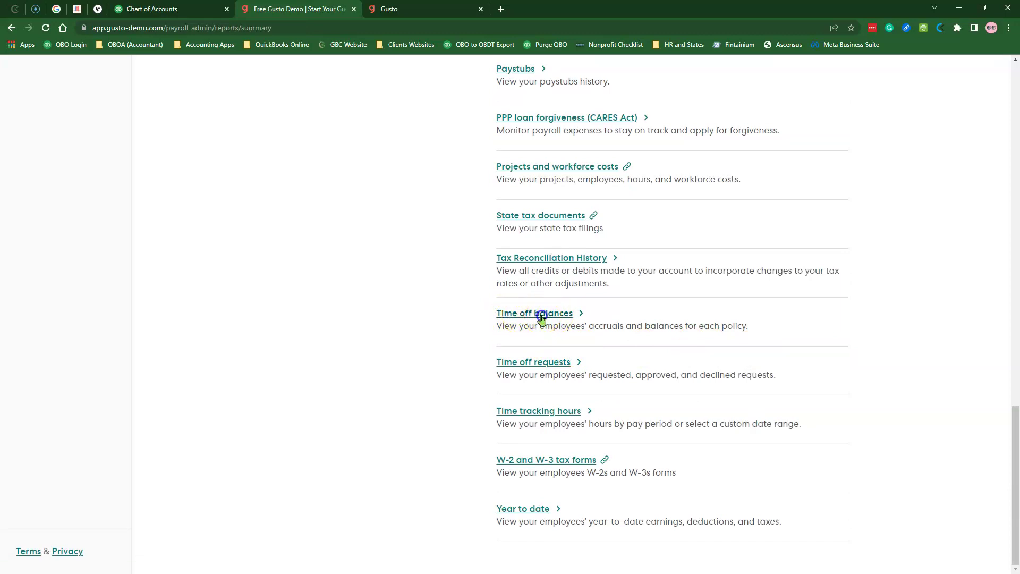
Include the paid time off liability total and generate the time off balances report.
scroll(795, 351, "down", 5)
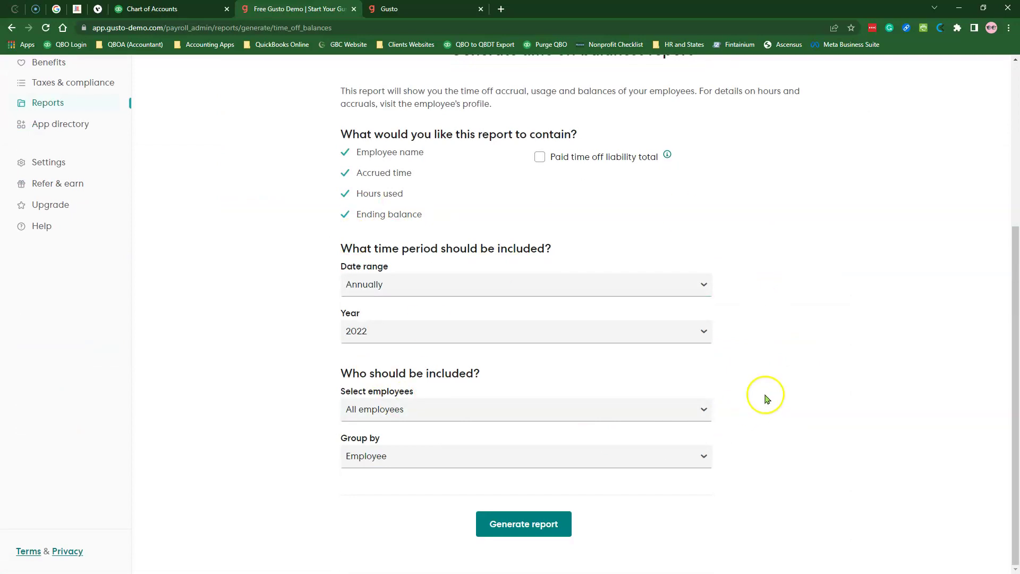
left_click(539, 159)
left_click(530, 530)
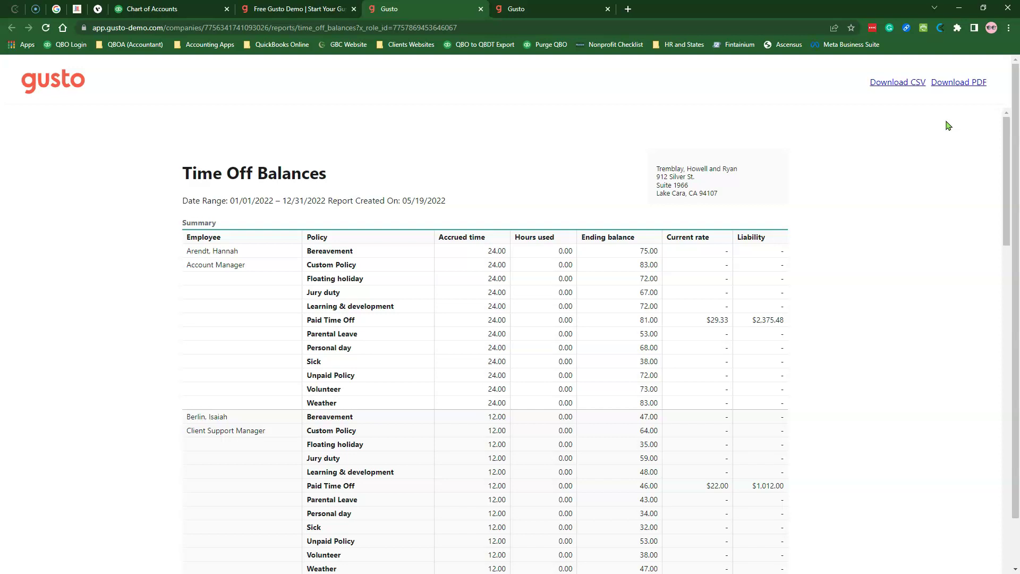
Examine the first employee's Paid Time Off row in the report for accrued time, ending balance, current rate and liability.
scroll(893, 275, "down", 2)
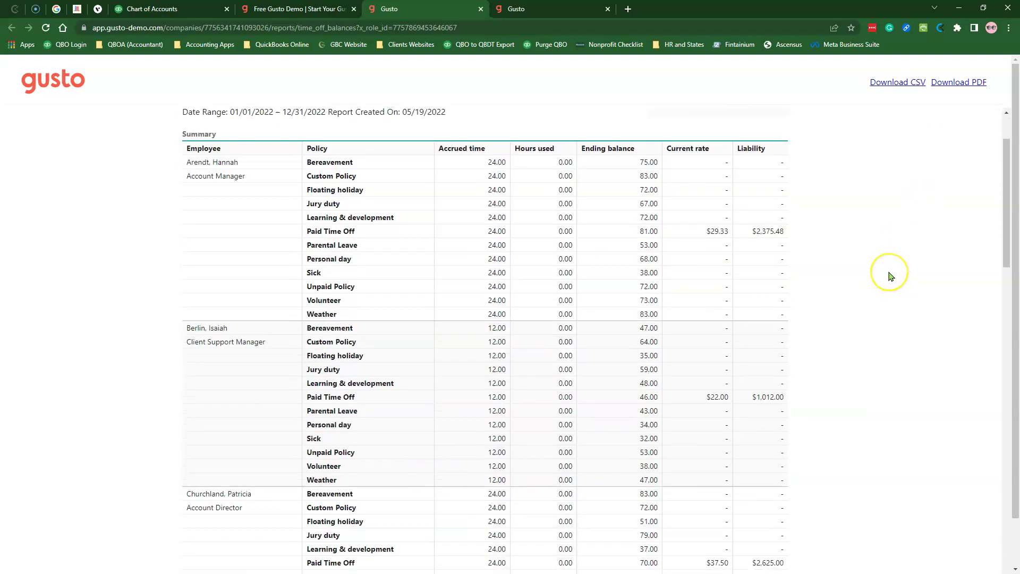
scroll(892, 277, "up", 2)
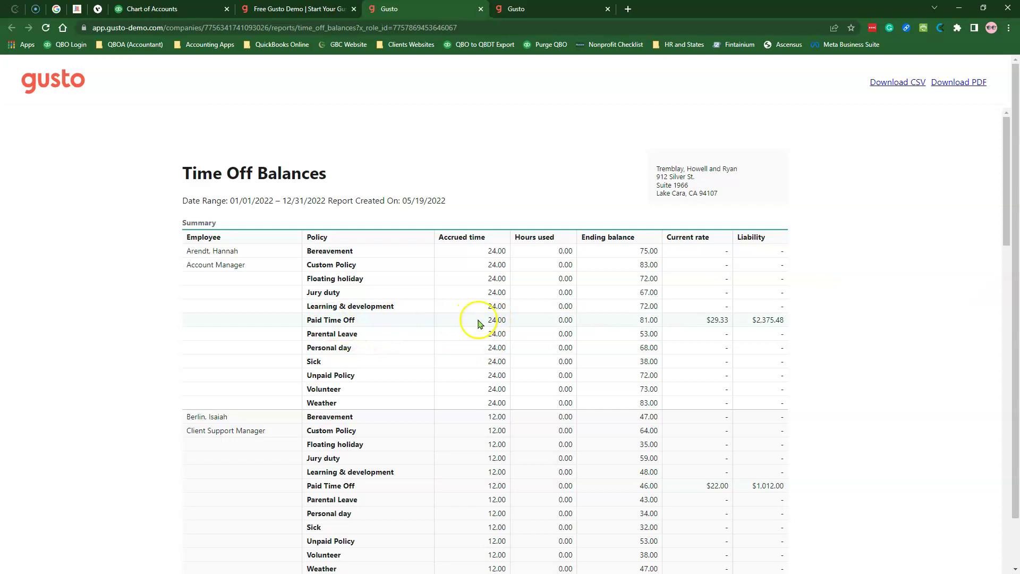
left_click_drag(478, 320, 728, 320)
left_click_drag(740, 320, 847, 318)
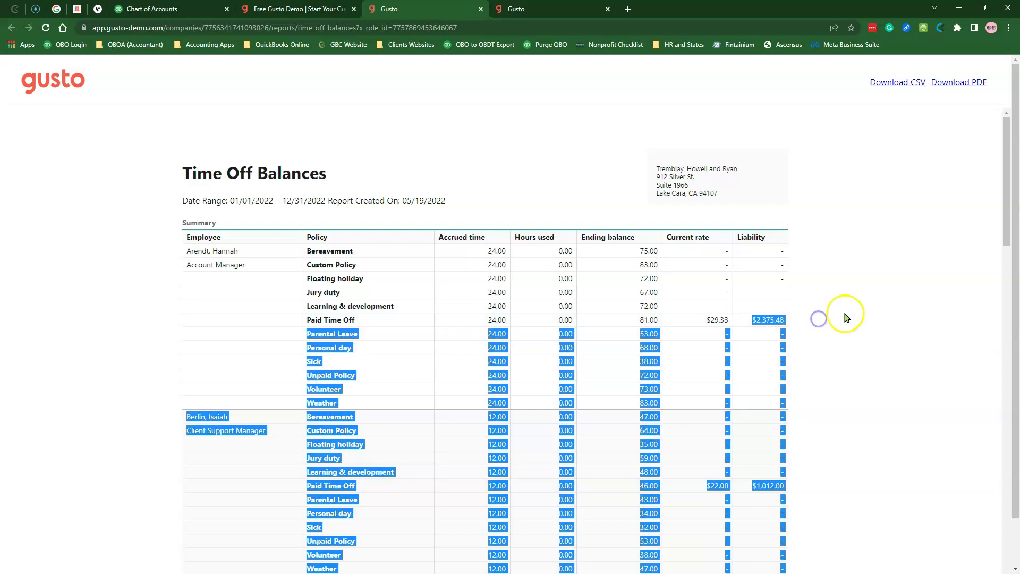
left_click(846, 317)
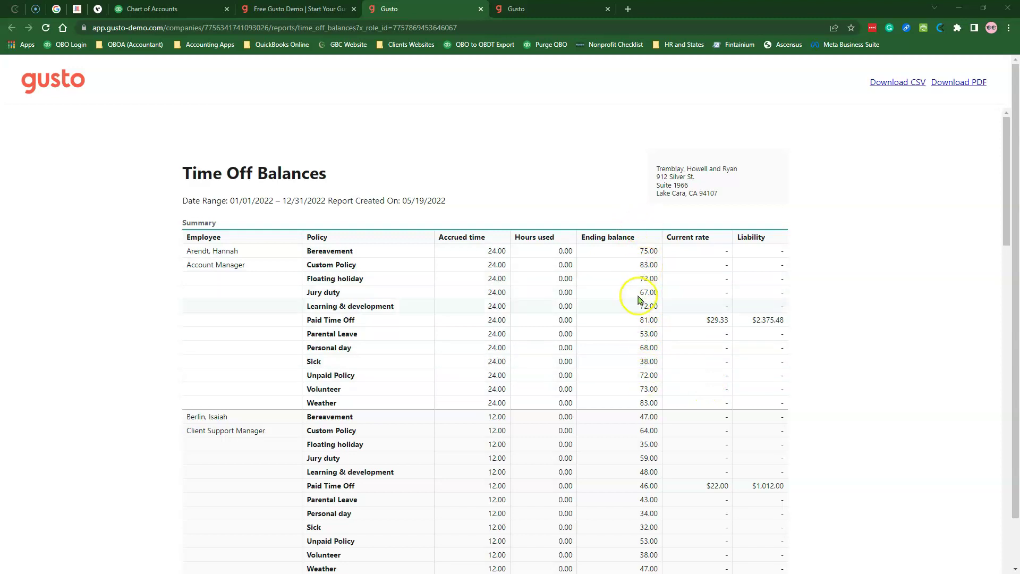
left_click_drag(753, 321, 795, 320)
left_click(793, 320)
left_click(855, 314)
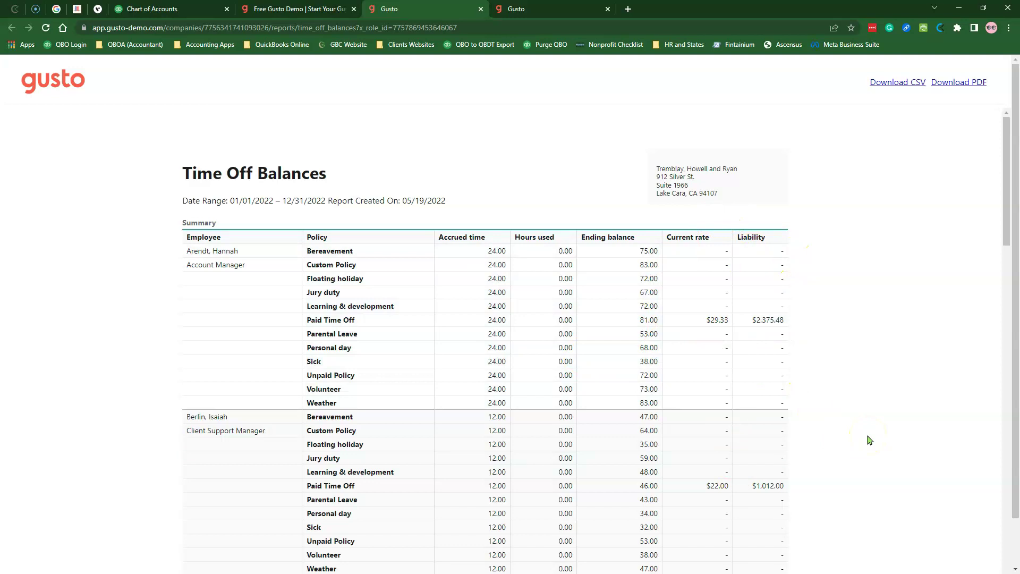
Compare the Paid Time Off current rates and liabilities of the other employees in the report.
scroll(857, 404, "down", 5)
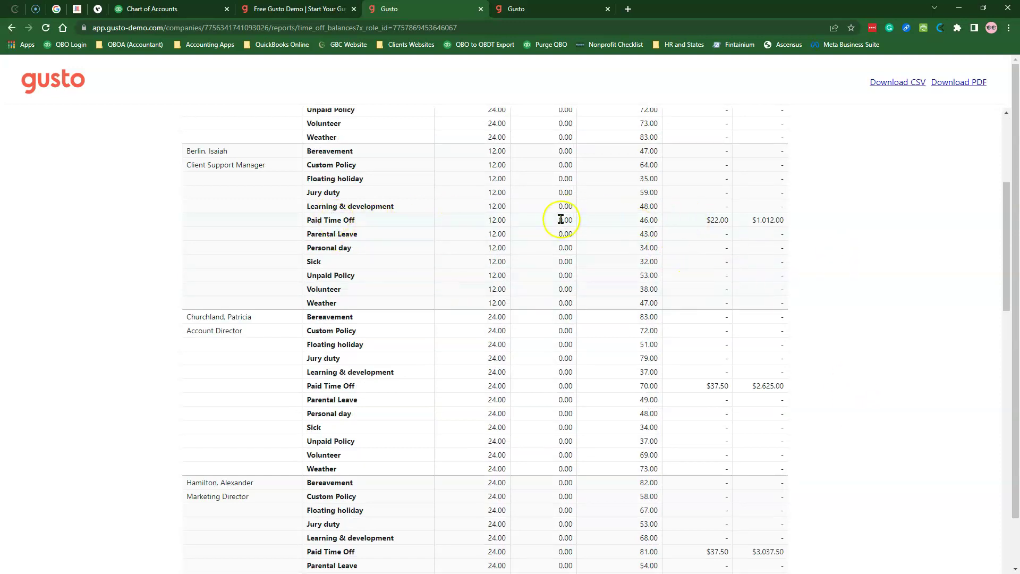
scroll(831, 369, "up", 5)
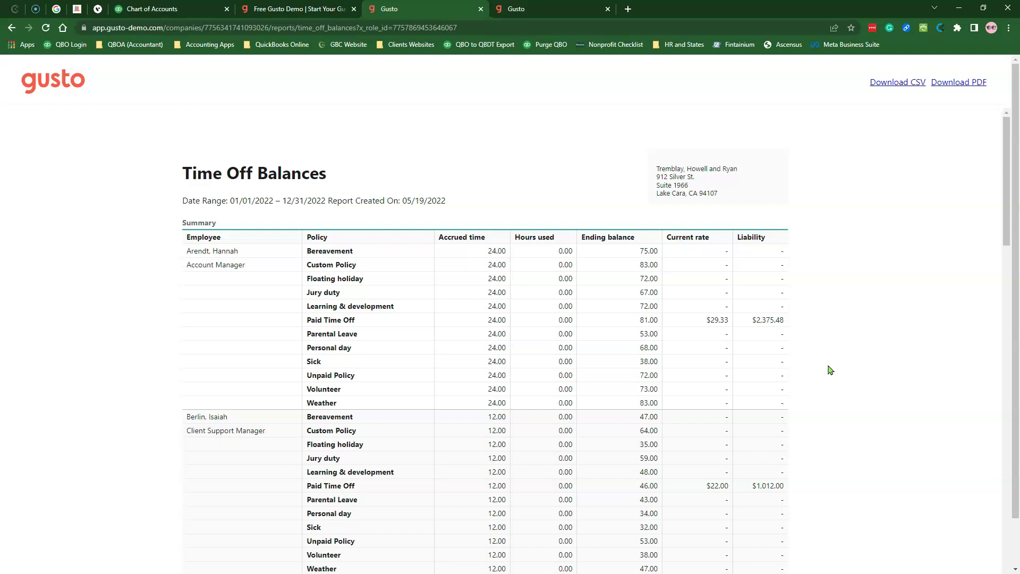
Switch to QuickBooks Online, look through the chart of accounts and start a new account.
left_click(196, 13)
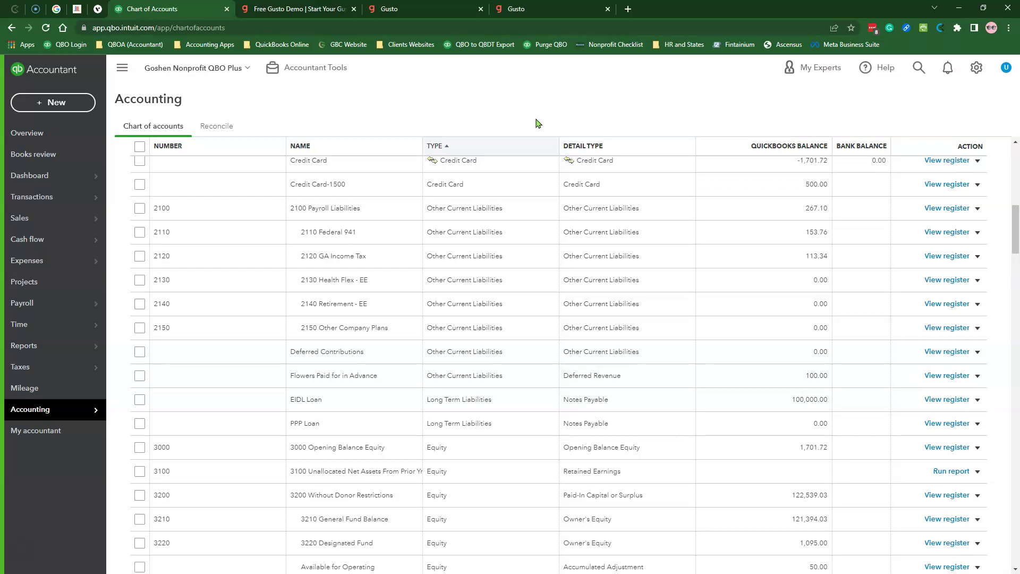
scroll(593, 287, "down", 5)
scroll(638, 328, "up", 10)
scroll(638, 328, "down", 10)
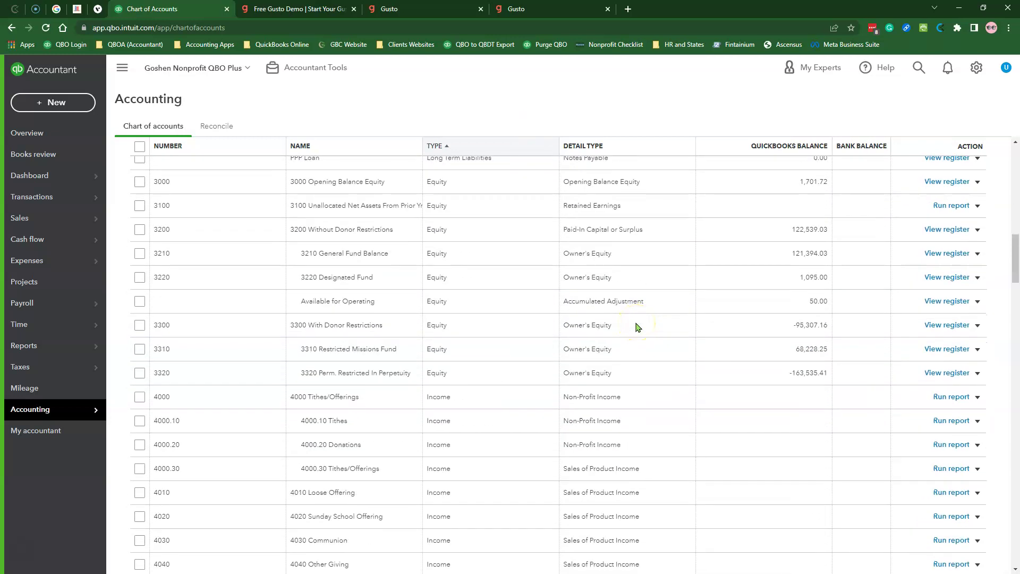
scroll(638, 328, "up", 10)
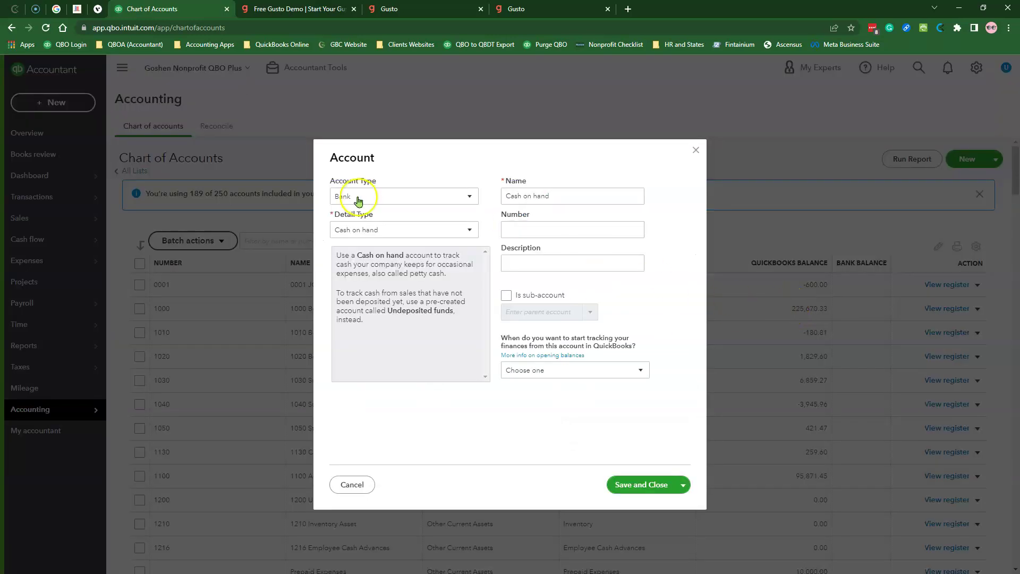
Set the new account's type and detail type both to Other Current Liabilities.
left_click(364, 197)
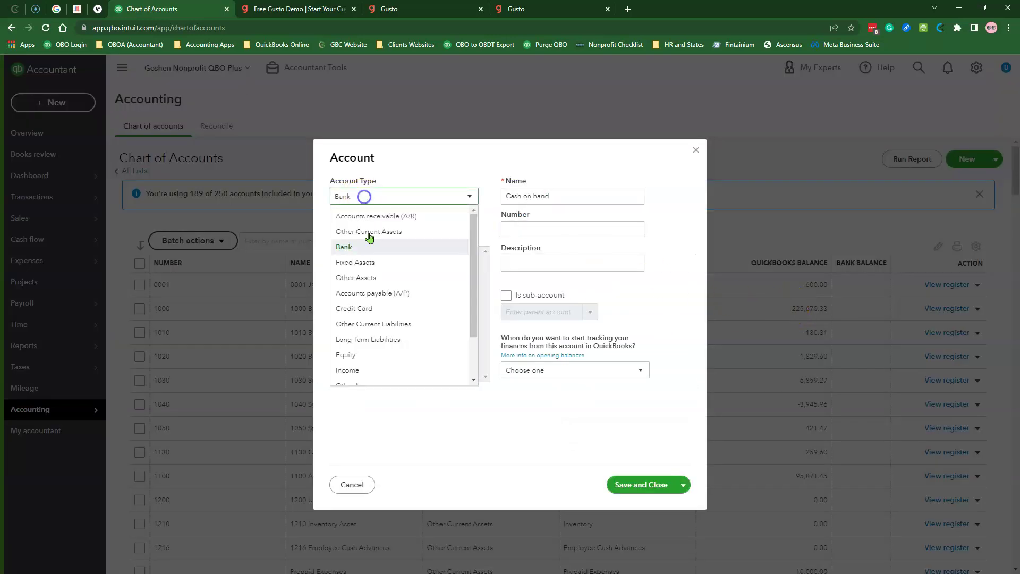
left_click(387, 326)
left_click(409, 230)
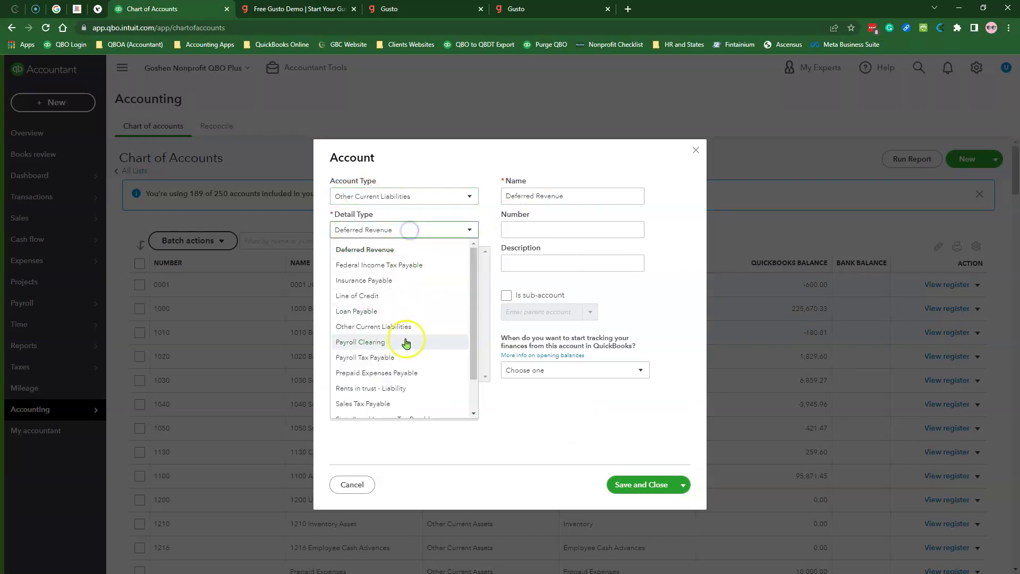
scroll(425, 344, "down", 2)
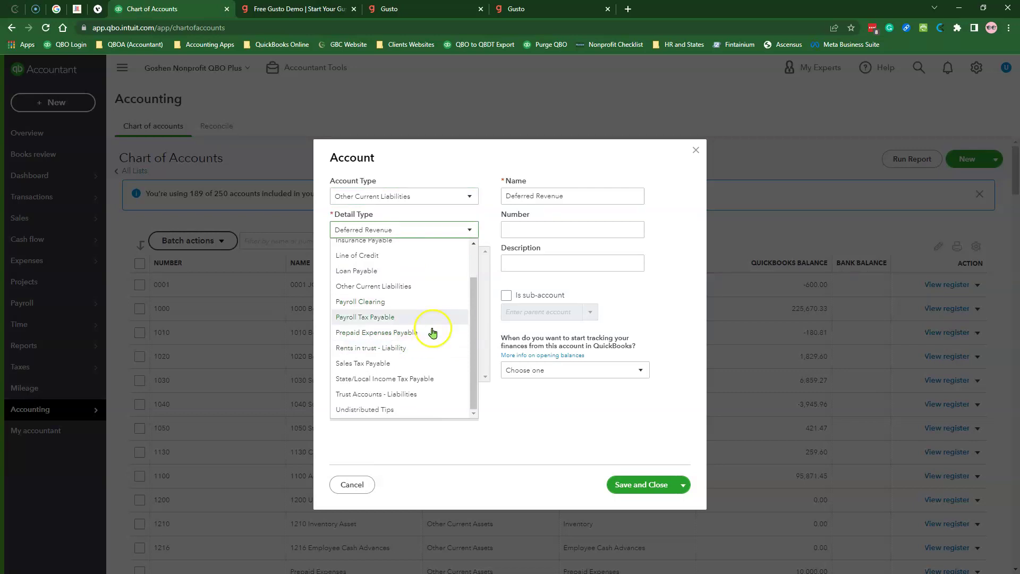
left_click(360, 293)
Name the new liability account Accrued Expenses and save it.
left_click(594, 200)
left_click_drag(593, 200, 494, 193)
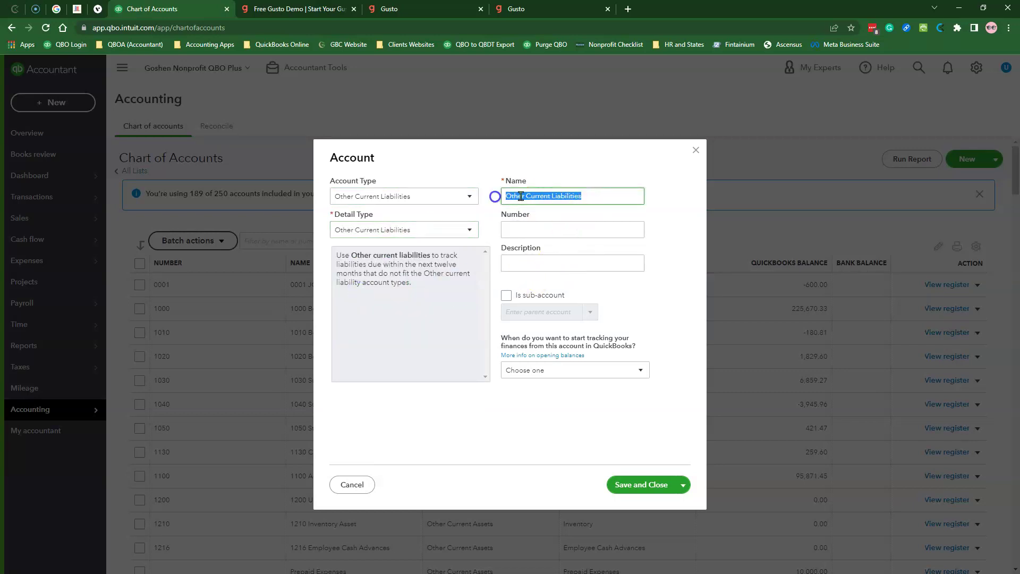
type("Acc")
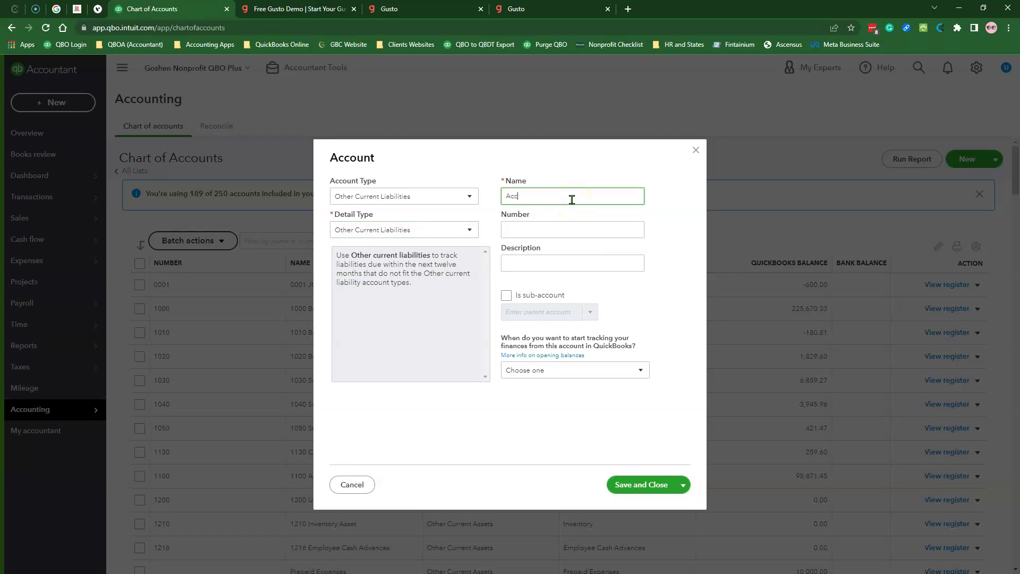
type("rued Expenses")
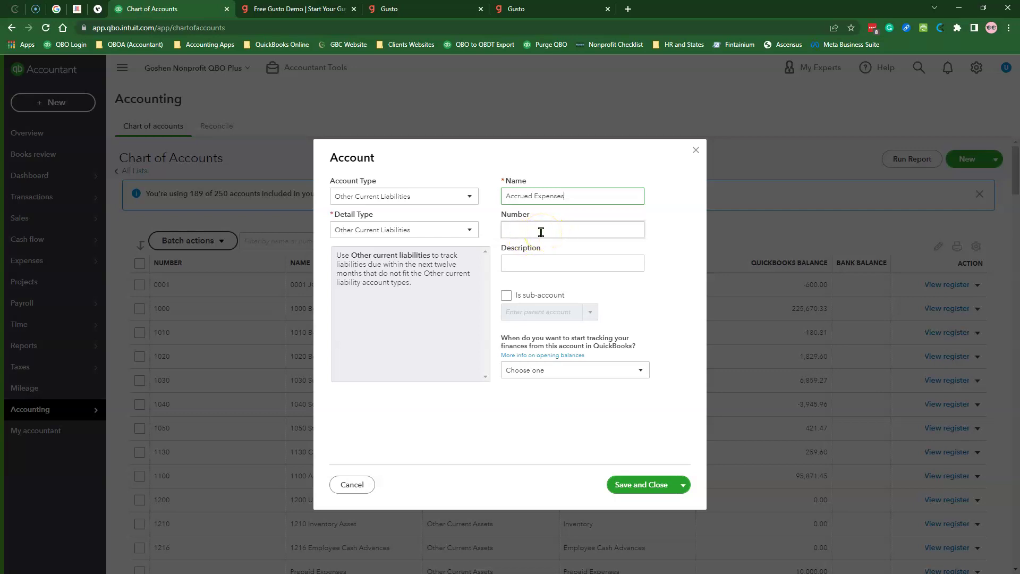
left_click(639, 485)
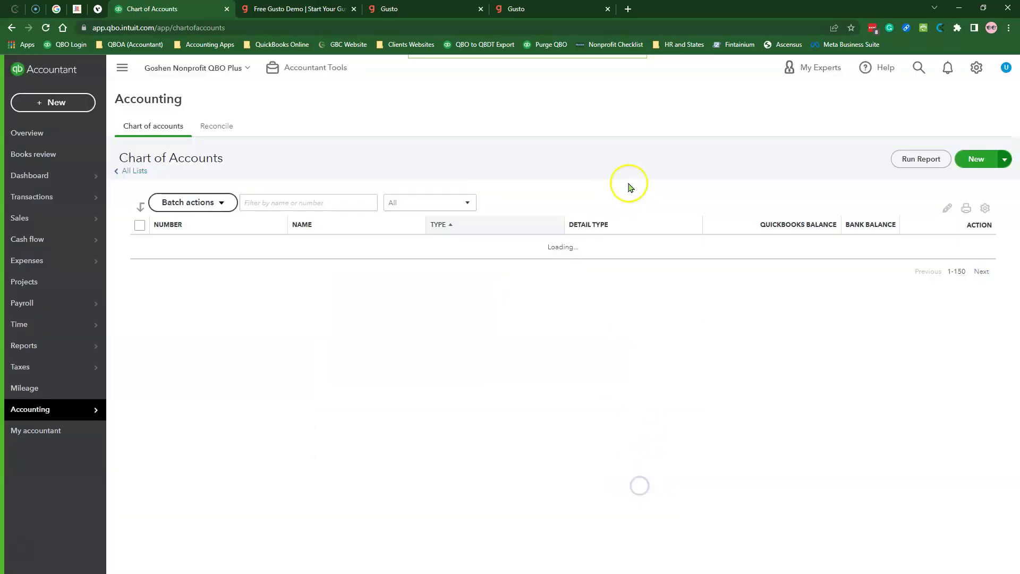
Start a second account with both account type and detail type set to Other Current Liabilities.
left_click(965, 160)
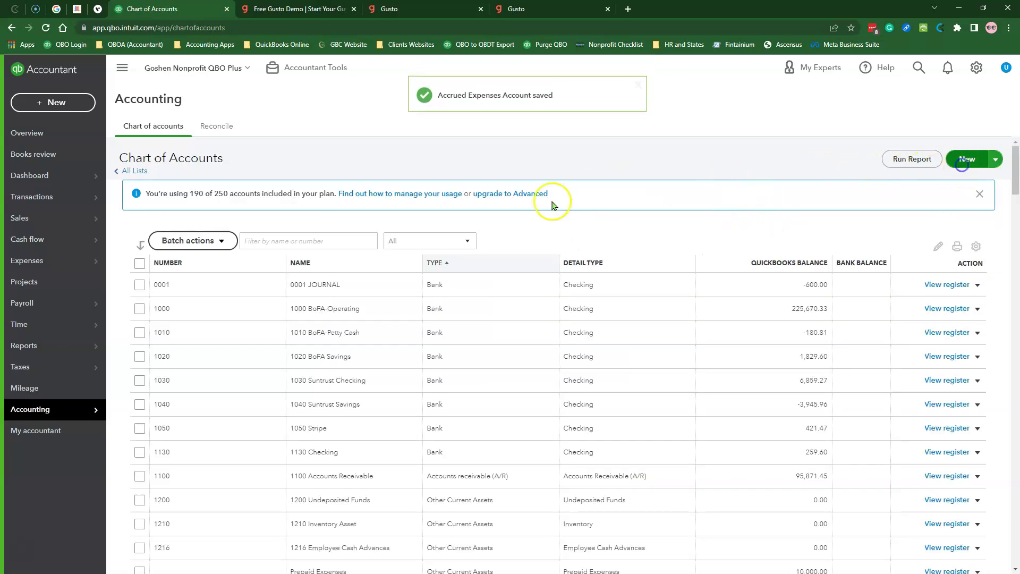
left_click(392, 196)
scroll(380, 346, "down", 1)
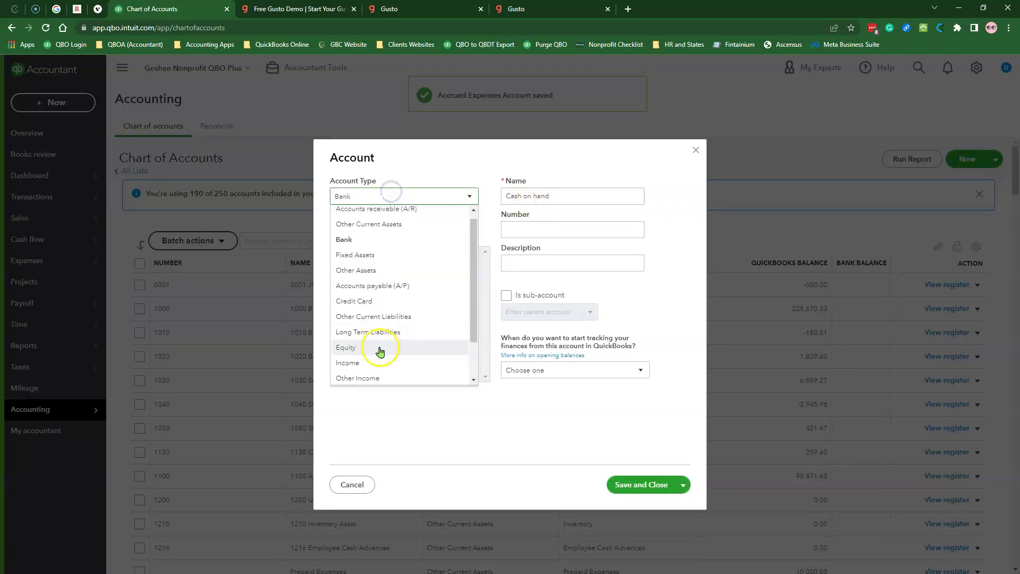
left_click(396, 269)
left_click(396, 227)
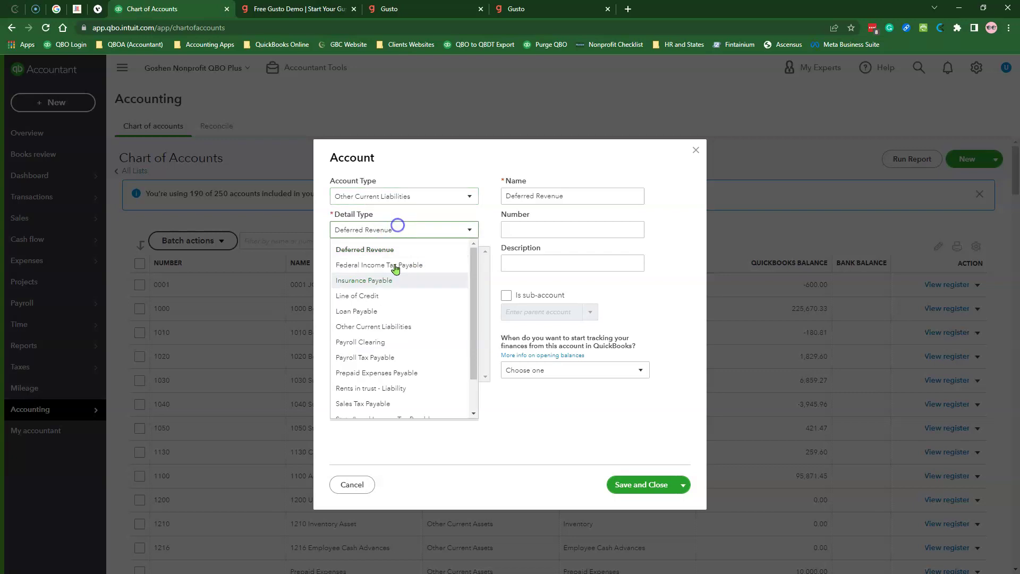
left_click(395, 326)
Name the second liability account "Accrued Wages, FYE" and save it.
left_click_drag(586, 196, 494, 195)
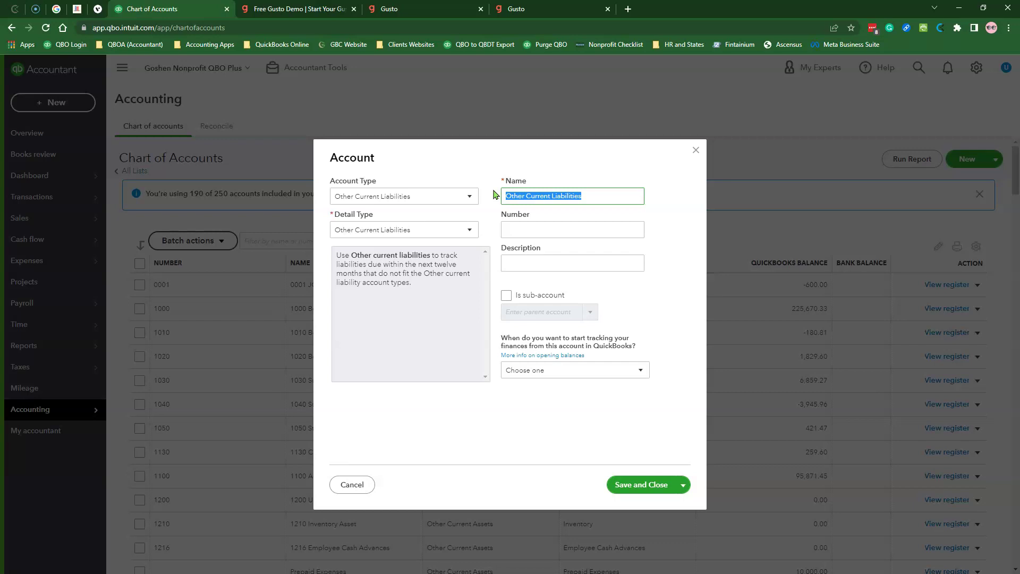
type("Ac")
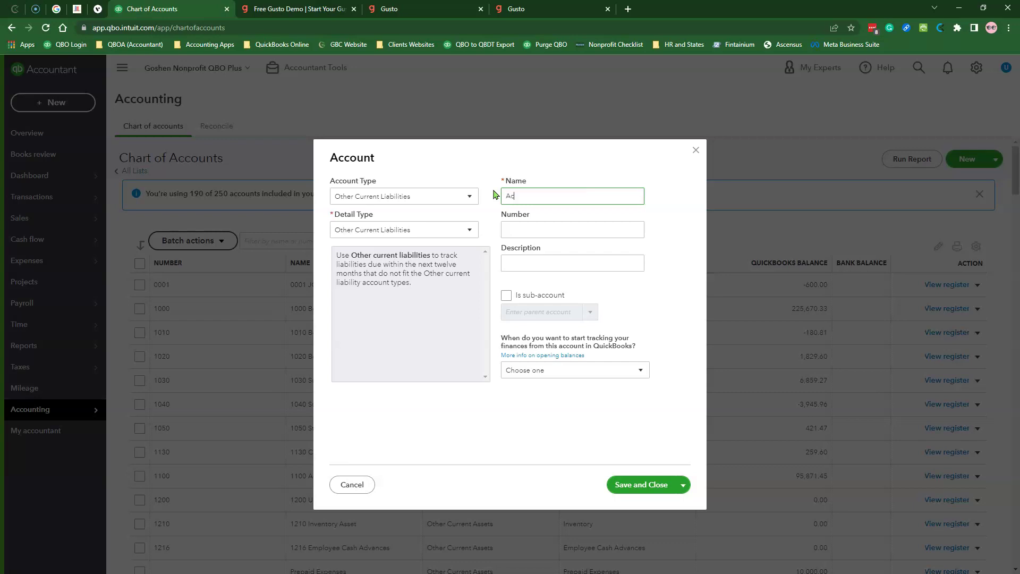
type("crued Wages, YE")
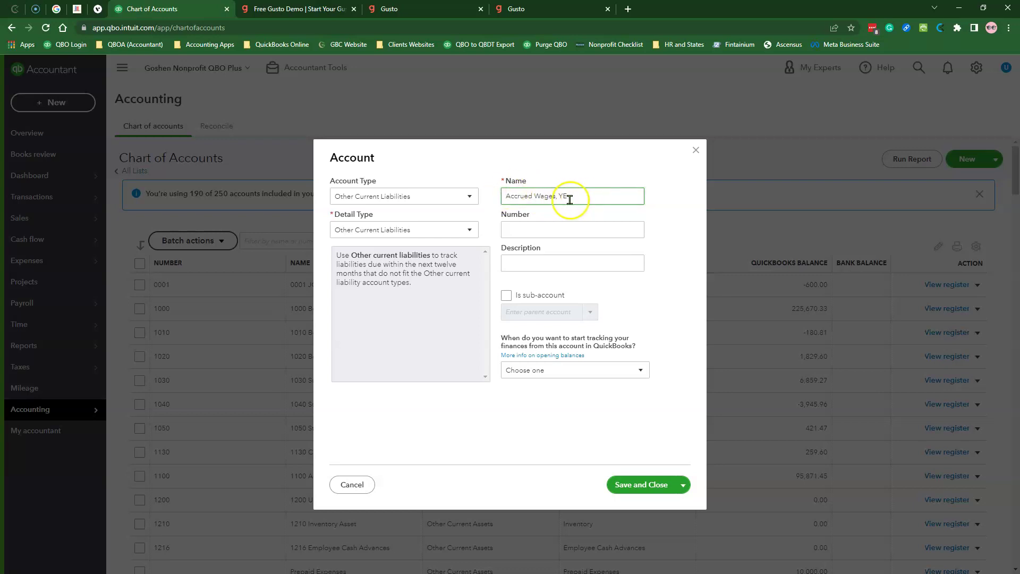
left_click(559, 195)
type("F")
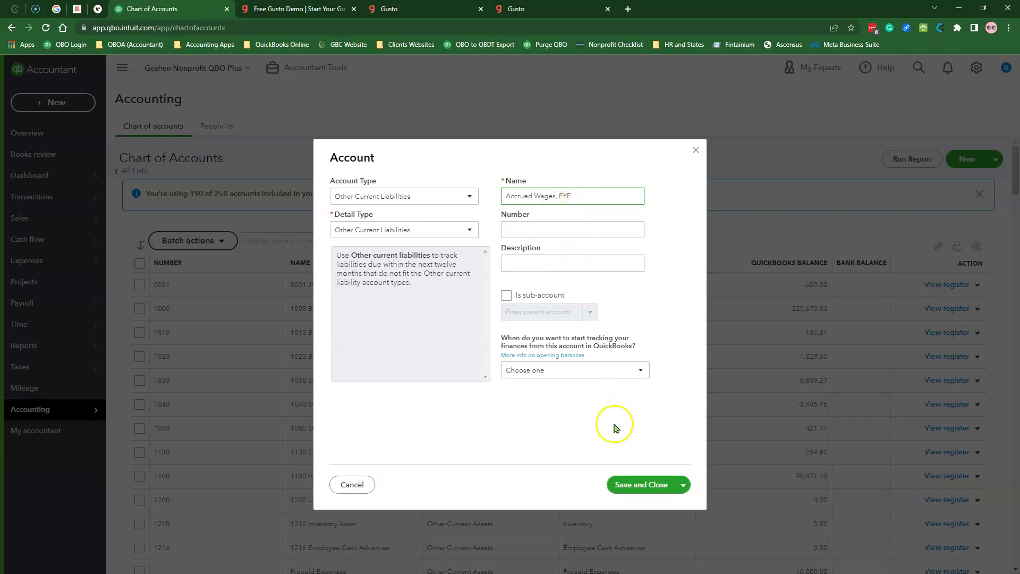
left_click(637, 486)
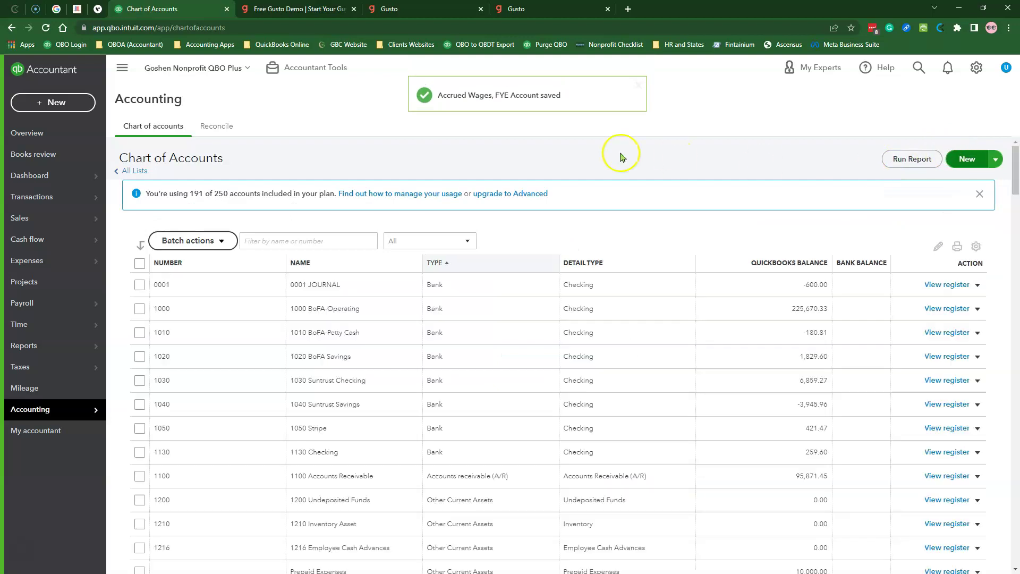
Filter the chart of accounts by "Acc" and make Accrued Wages, FYE a sub-account of Accrued Expenses.
left_click(285, 240)
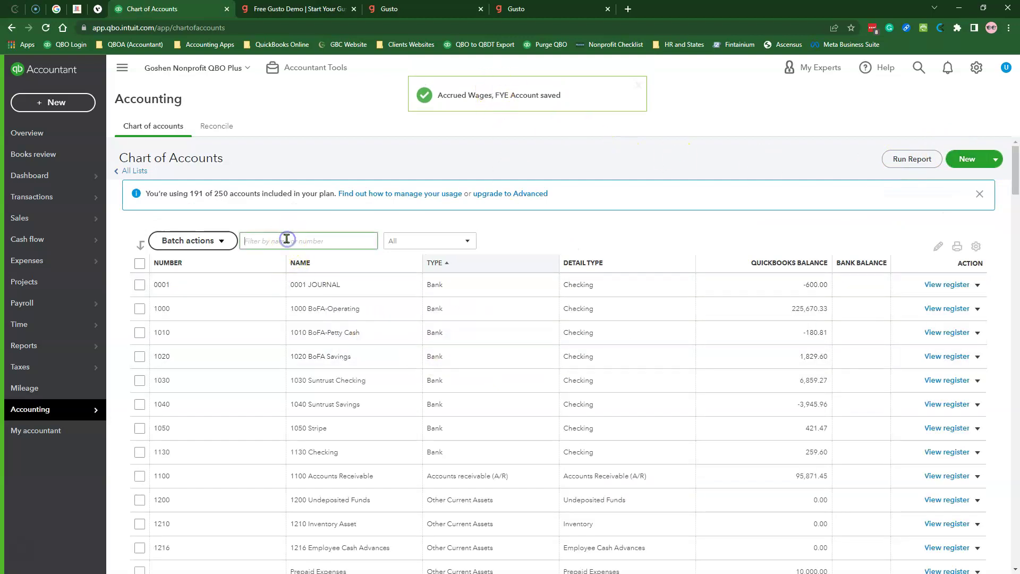
type("Acc")
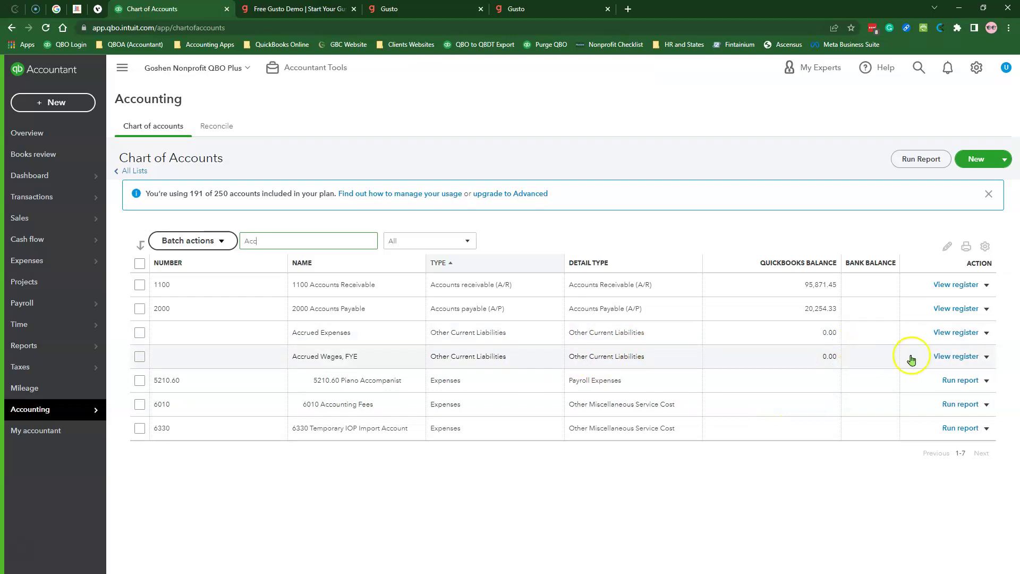
left_click(987, 357)
left_click(951, 372)
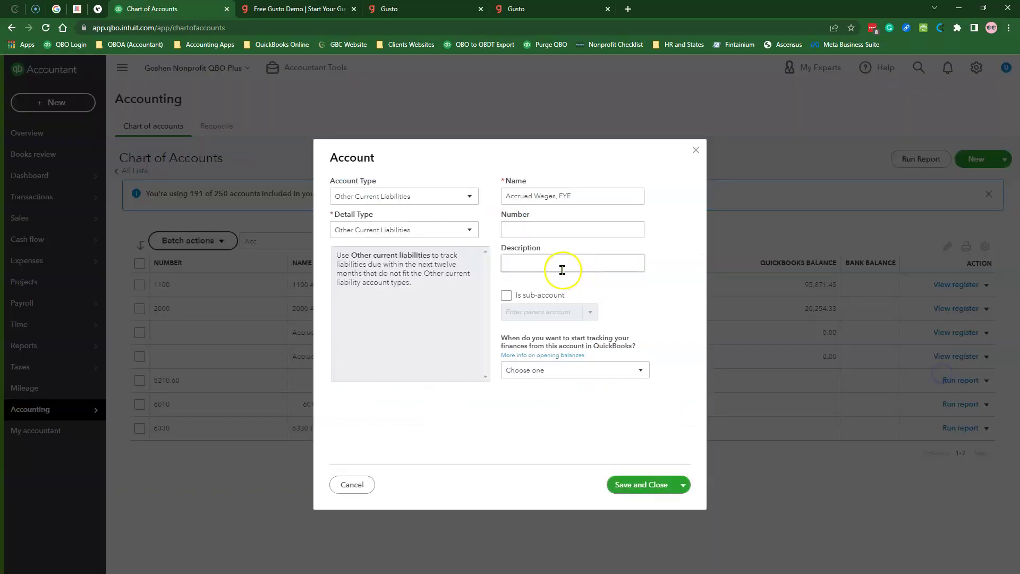
left_click(508, 295)
left_click(532, 312)
type("Acc")
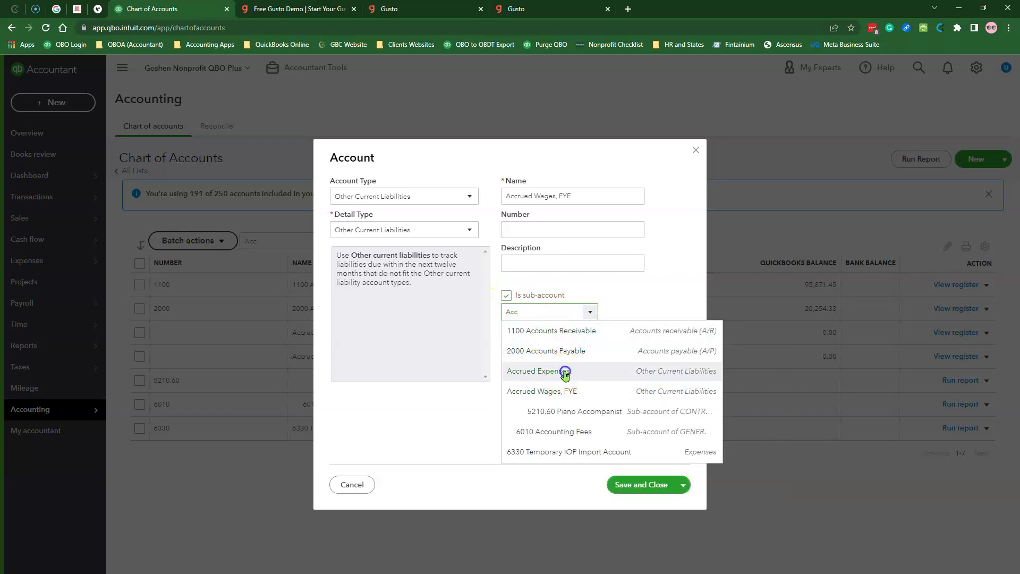
left_click(565, 371)
left_click(642, 484)
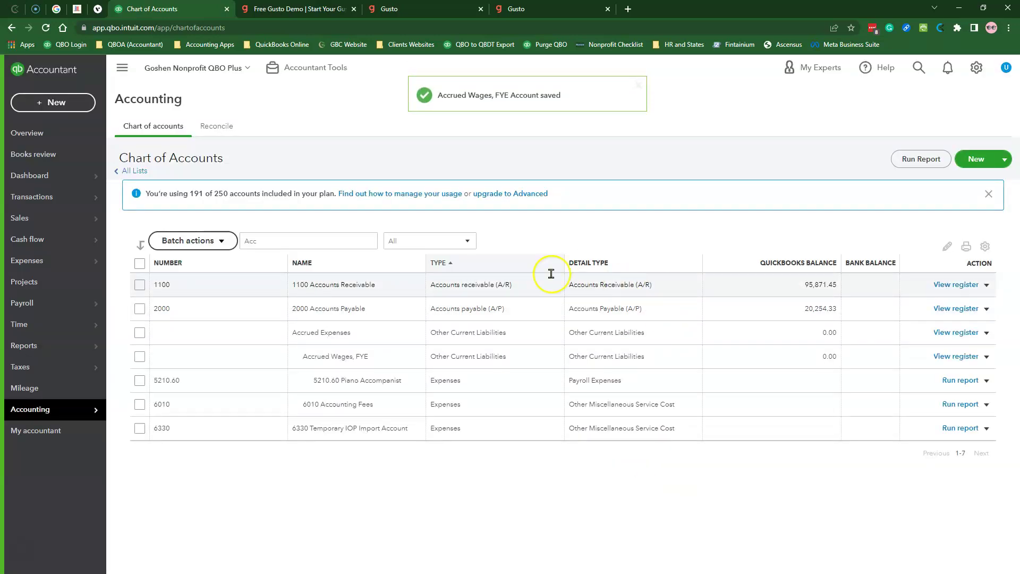
Start a third account, choosing Other Current Liabilities as both account type and detail type.
left_click(968, 165)
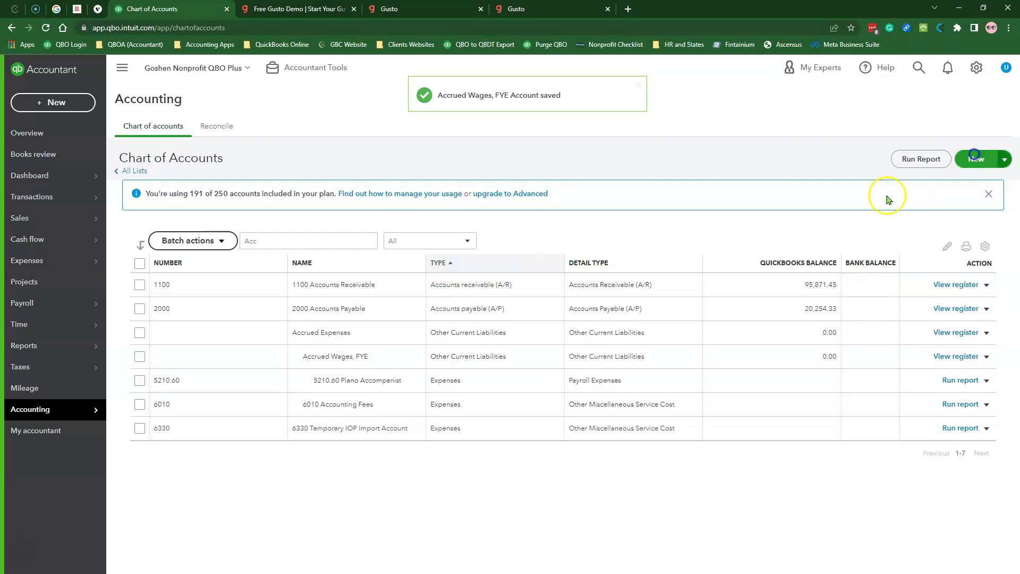
left_click(403, 194)
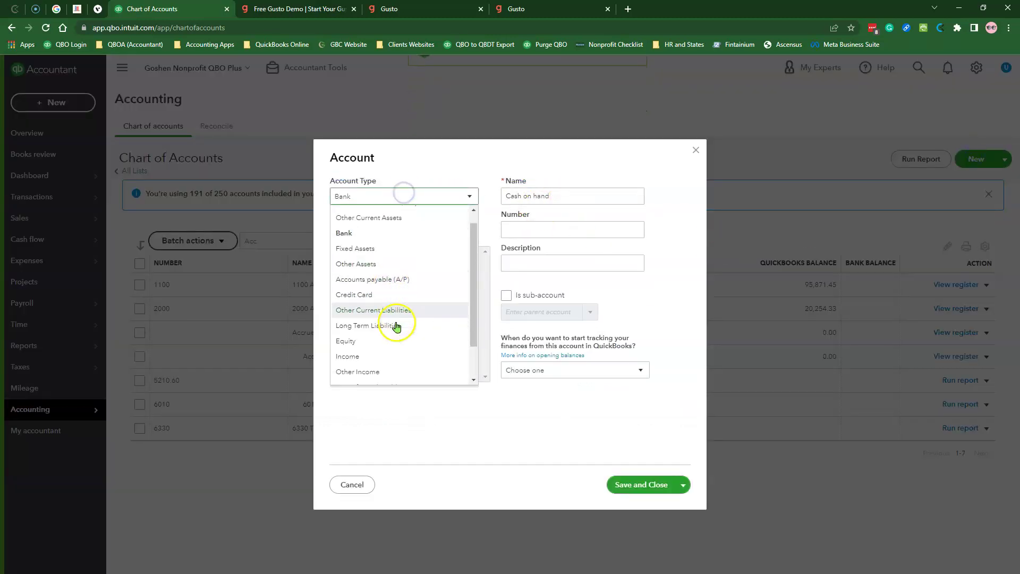
scroll(396, 329, "down", 1)
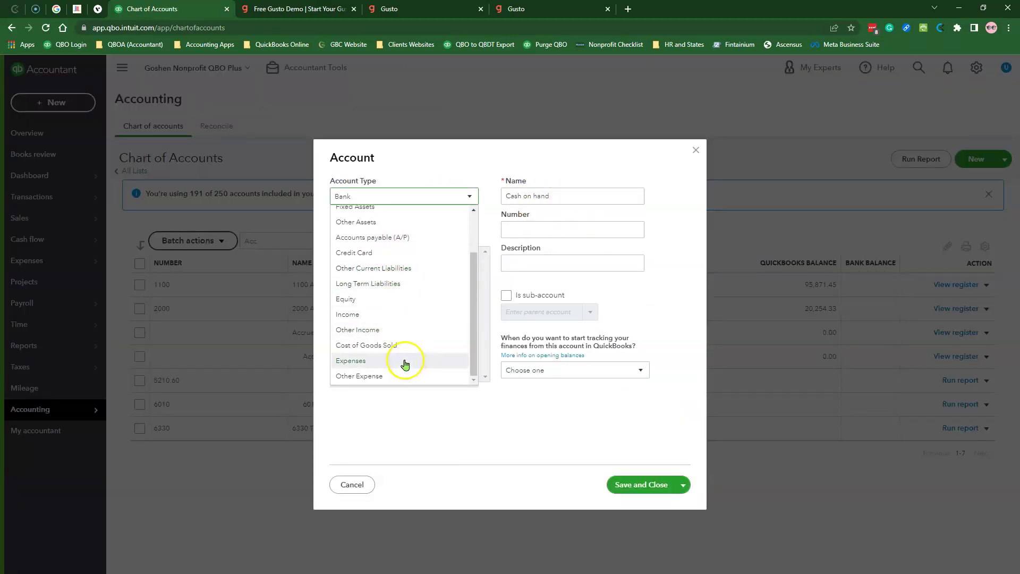
left_click(426, 269)
left_click(426, 229)
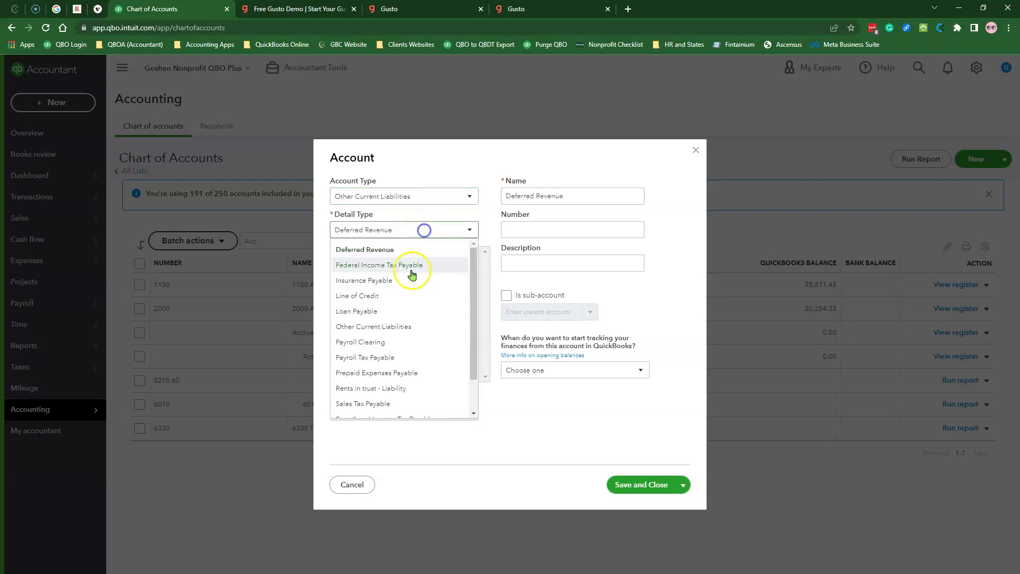
left_click(422, 326)
Name the third liability account "Accrued PTO, FYE".
left_click_drag(584, 196, 486, 197)
type("Acc")
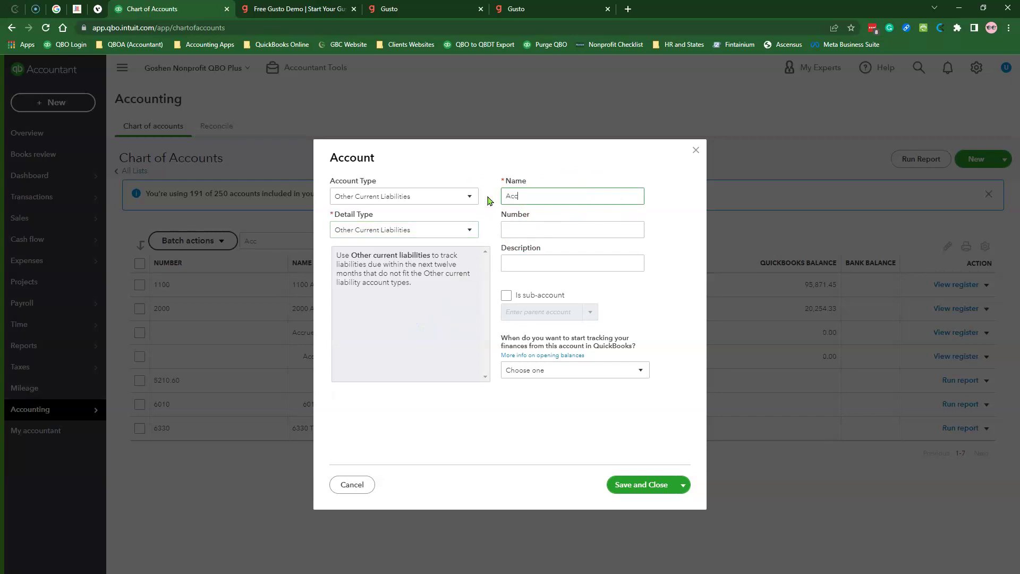
type("rued PTO, YE")
left_click(512, 230)
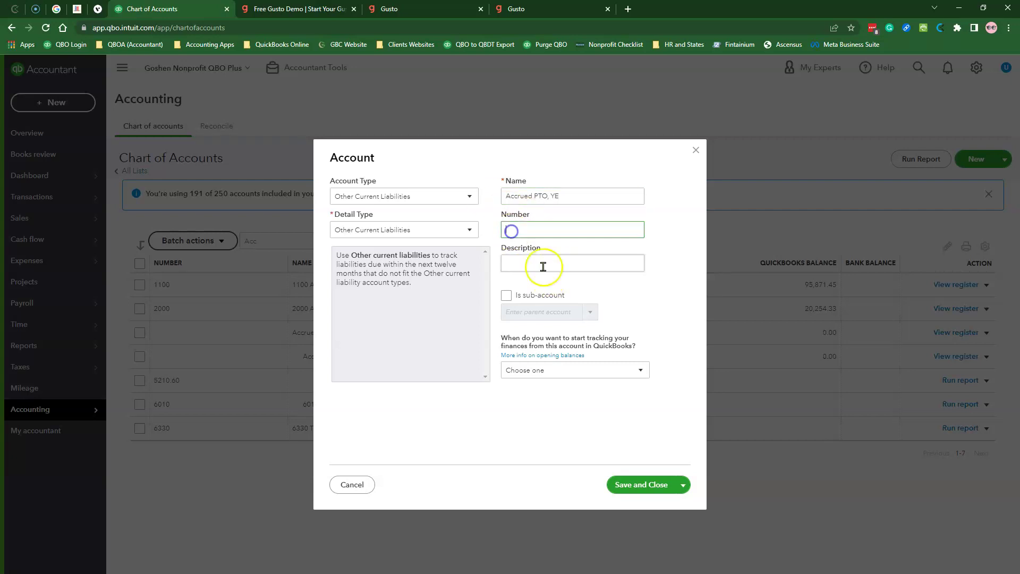
triple_click(553, 195)
left_click(552, 196)
type("F")
Make Accrued PTO, FYE a sub-account of Accrued Expenses and save the account.
left_click(507, 298)
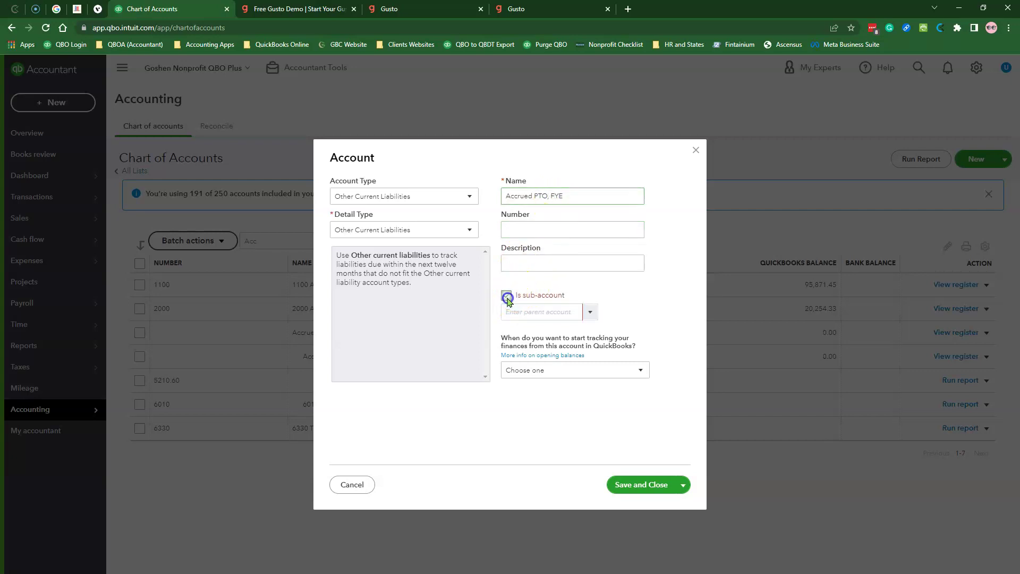
type("Acc")
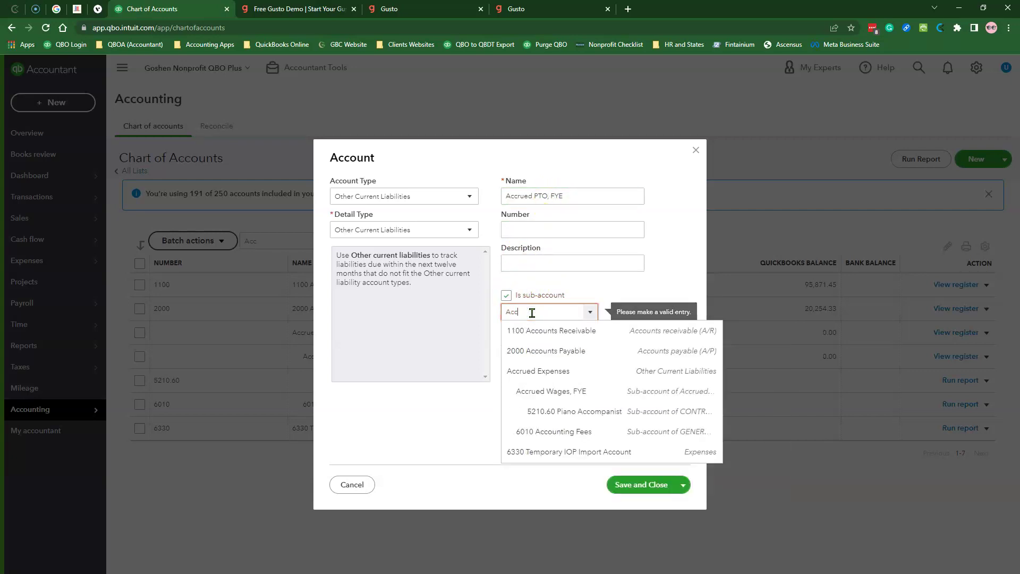
left_click(547, 371)
left_click(630, 482)
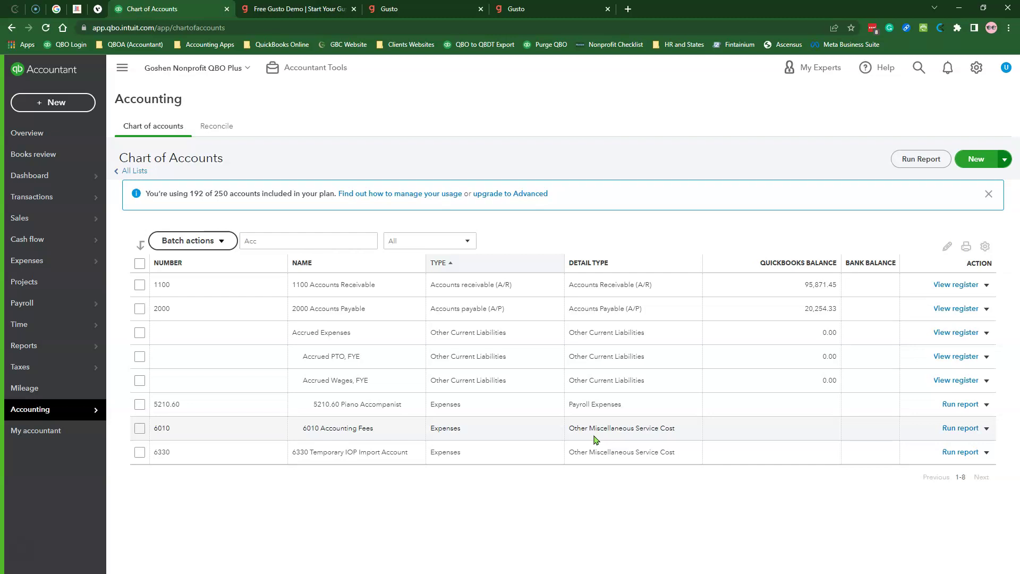
Clear the "Acc" name filter from the chart of accounts.
left_click(257, 241)
key("BackSpace")
key("BackSpace")
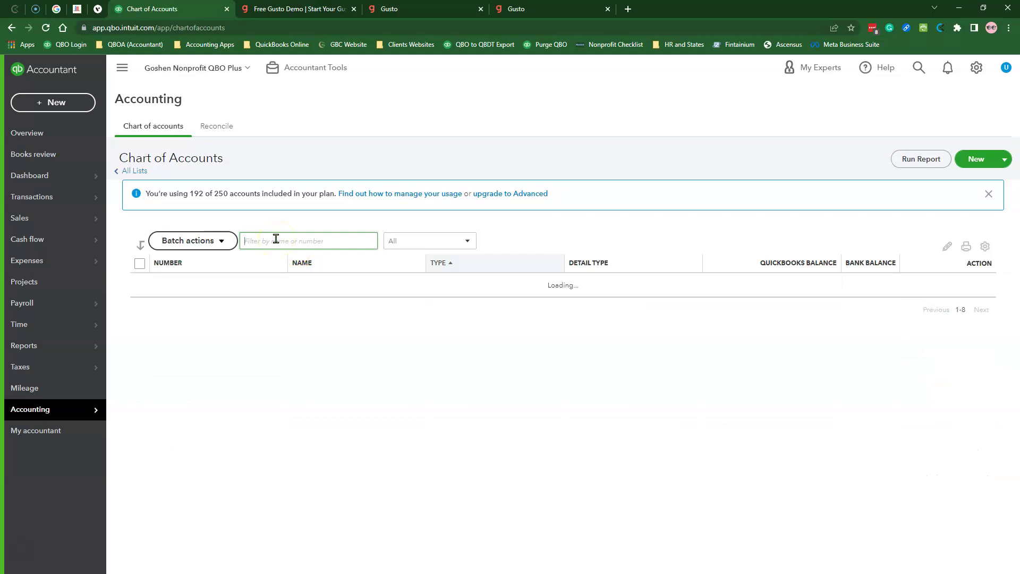
Look through the full chart of accounts, checking the accrued expense sub-accounts and the equity and income accounts below them.
scroll(429, 403, "down", 6)
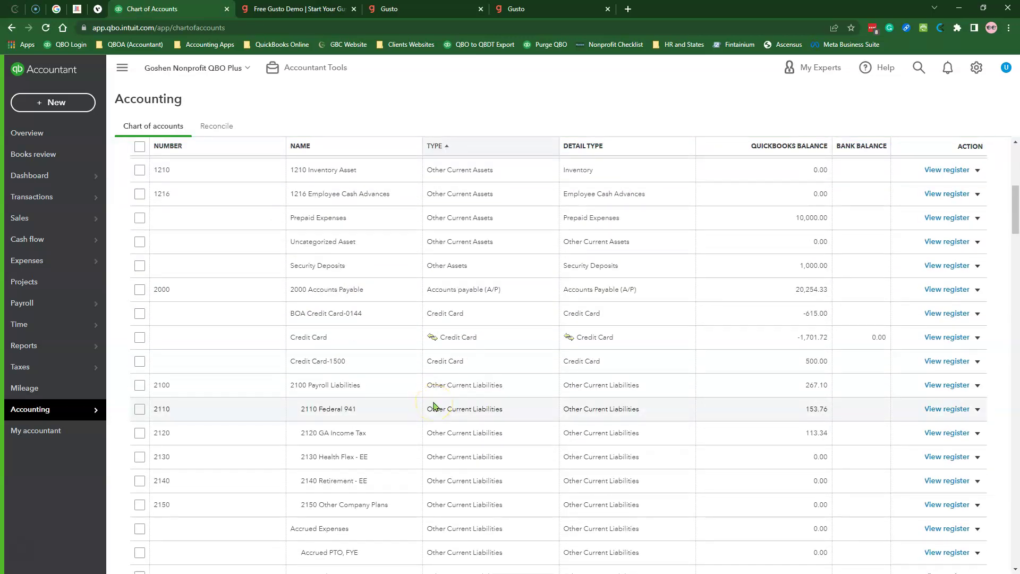
scroll(433, 404, "down", 3)
scroll(424, 399, "down", 3)
scroll(425, 396, "up", 3)
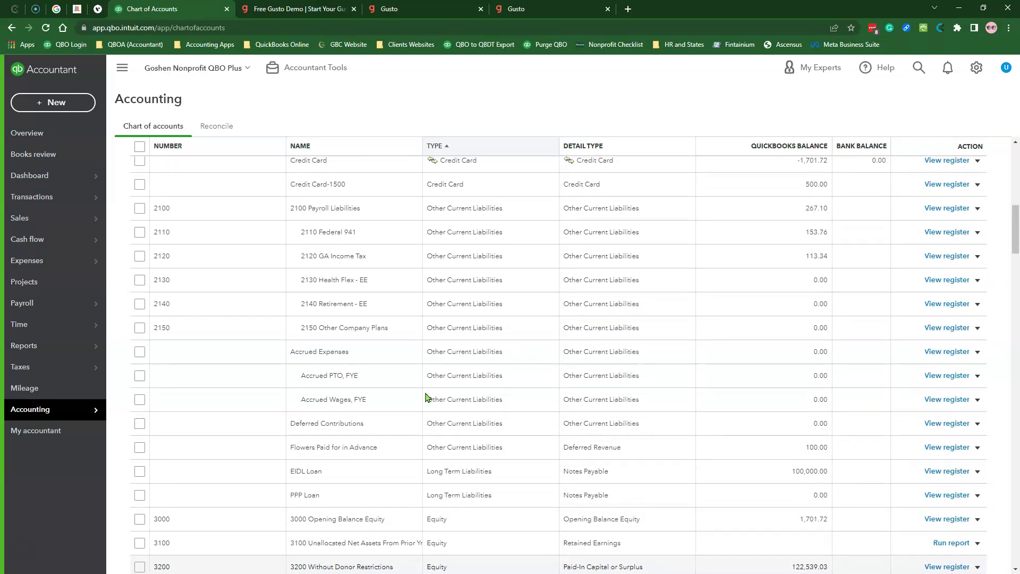
scroll(425, 396, "down", 6)
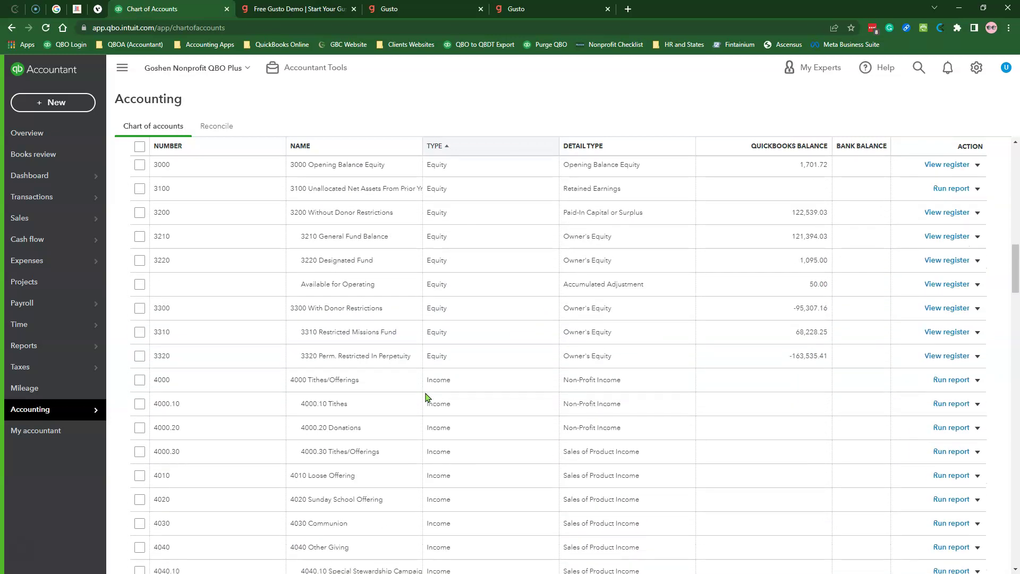
scroll(426, 396, "down", 7)
scroll(425, 396, "up", 20)
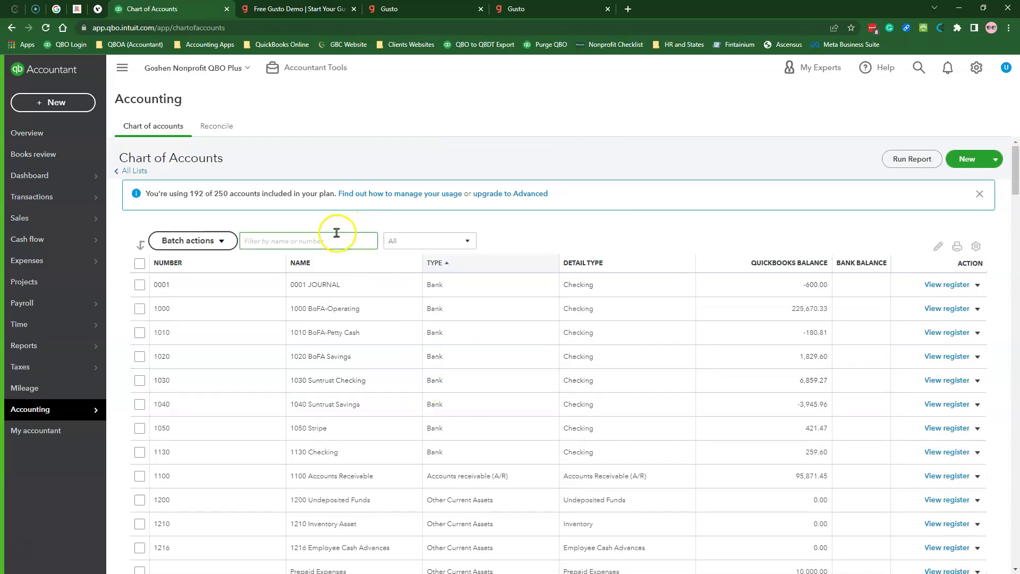
Filter the chart of accounts by "Payr" and by "Sal" to find the payroll and salary accounts.
type("Payr")
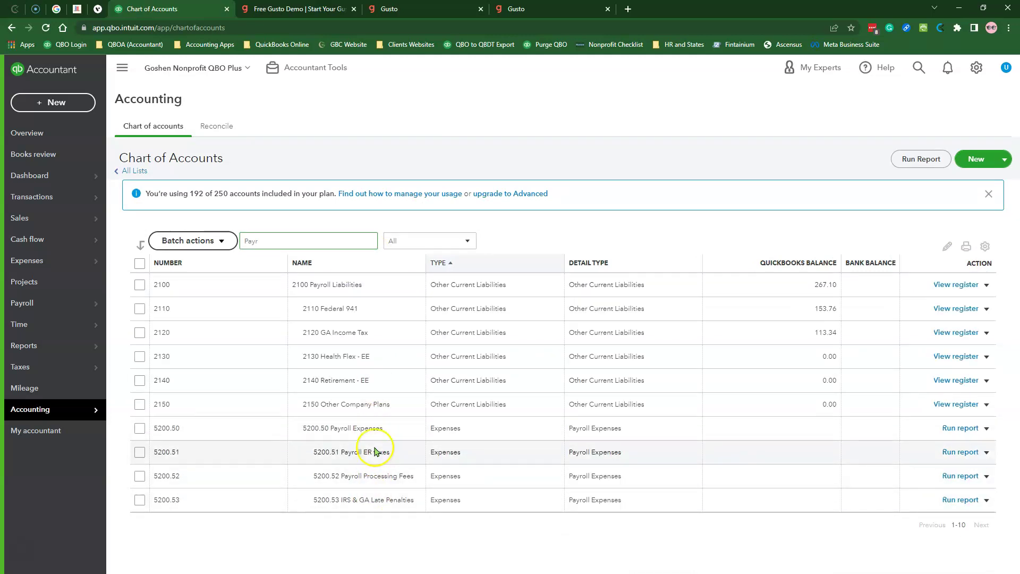
double_click(292, 245)
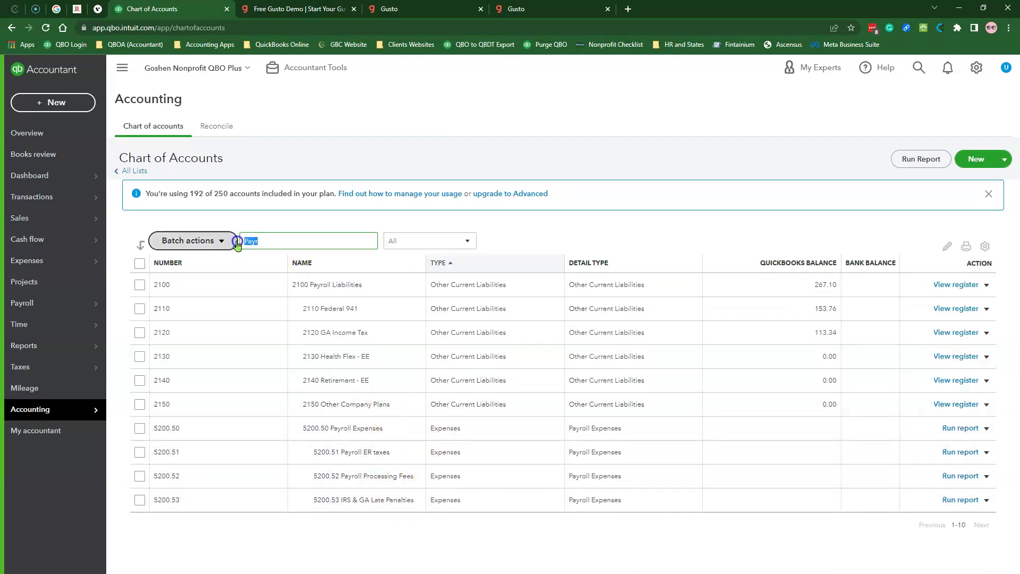
type("Sal")
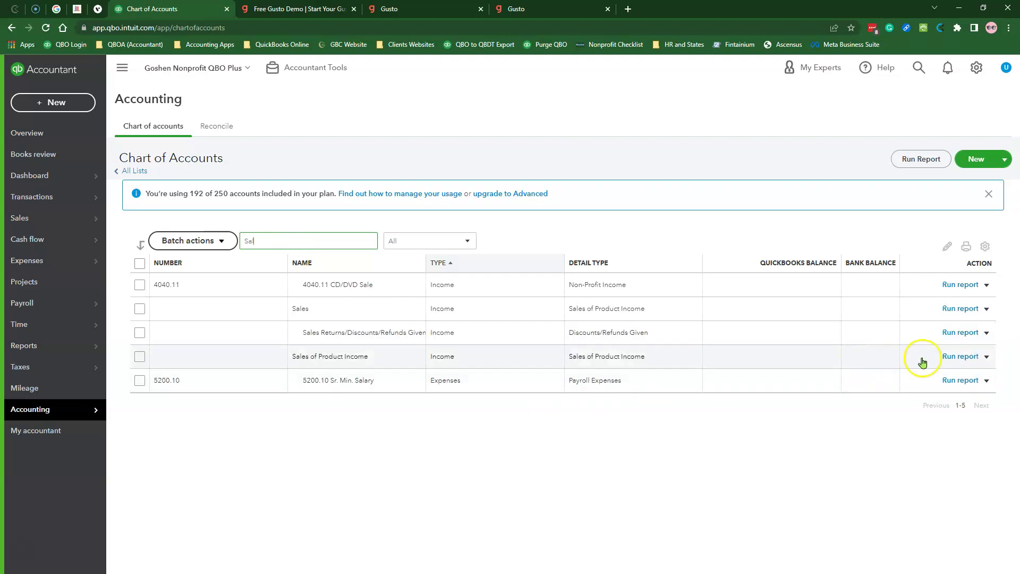
Rename expense account 5200.10 as "Salaries & Wages", keep 5200 PERSONNEL as its parent, and save it.
left_click(986, 380)
left_click(936, 397)
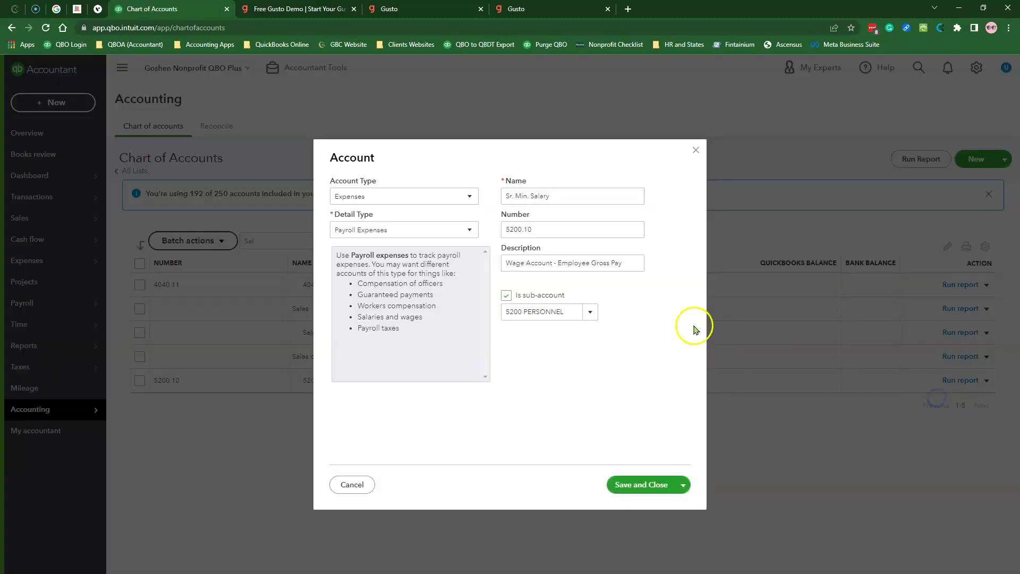
left_click_drag(544, 197, 502, 201)
type("Sa")
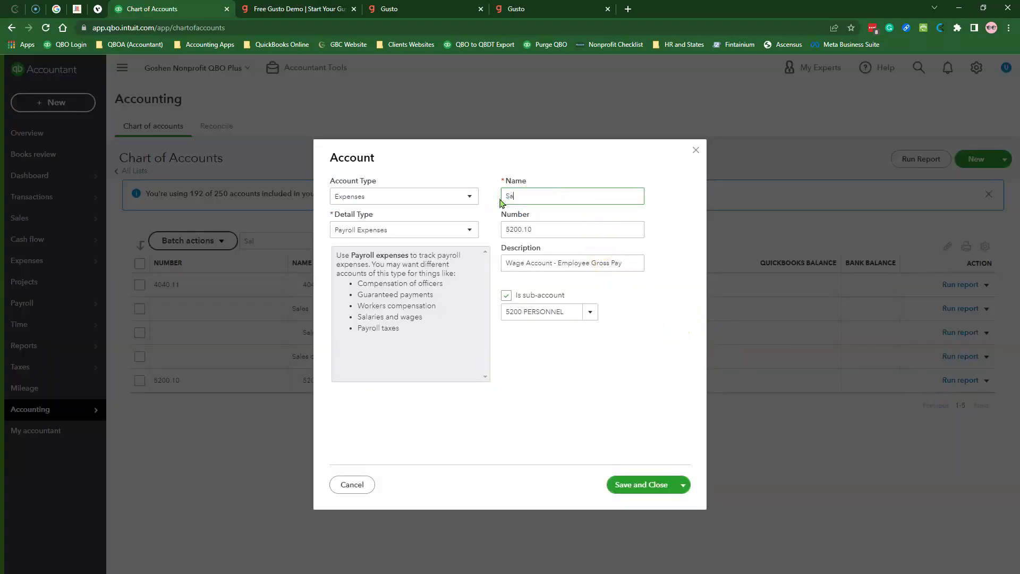
type("laries & Wages")
left_click(591, 312)
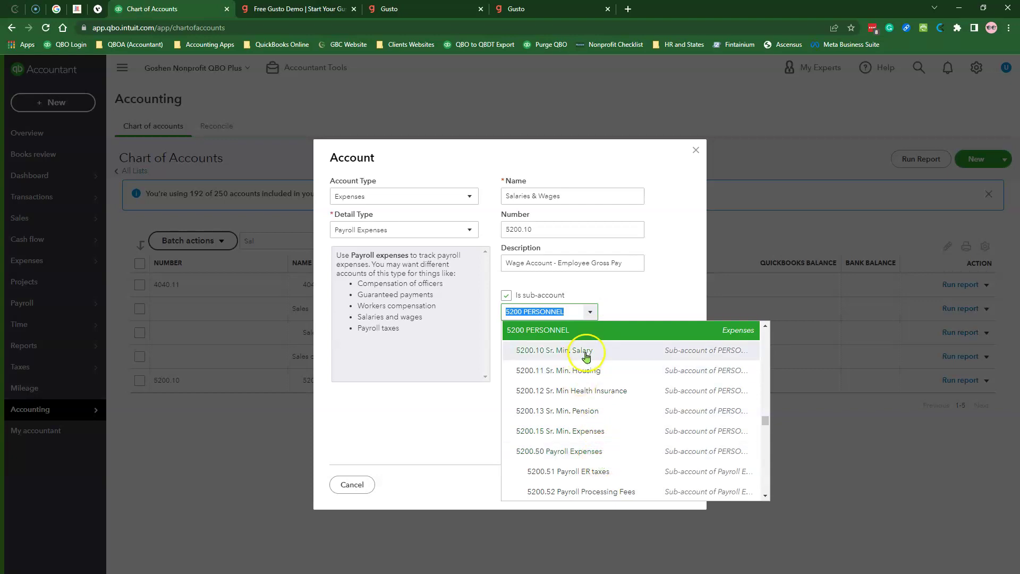
scroll(646, 418, "down", 2)
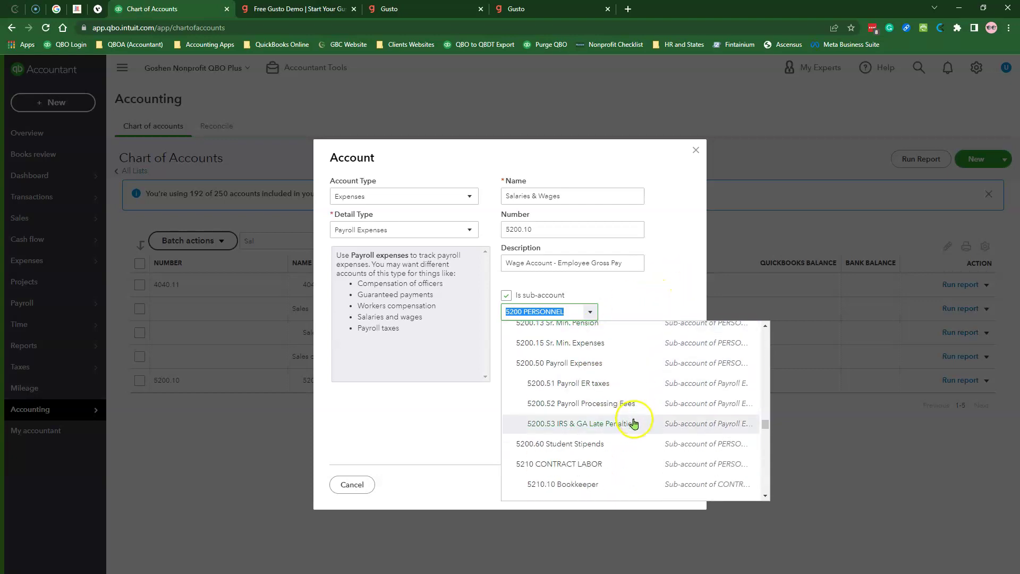
left_click(660, 285)
left_click(643, 484)
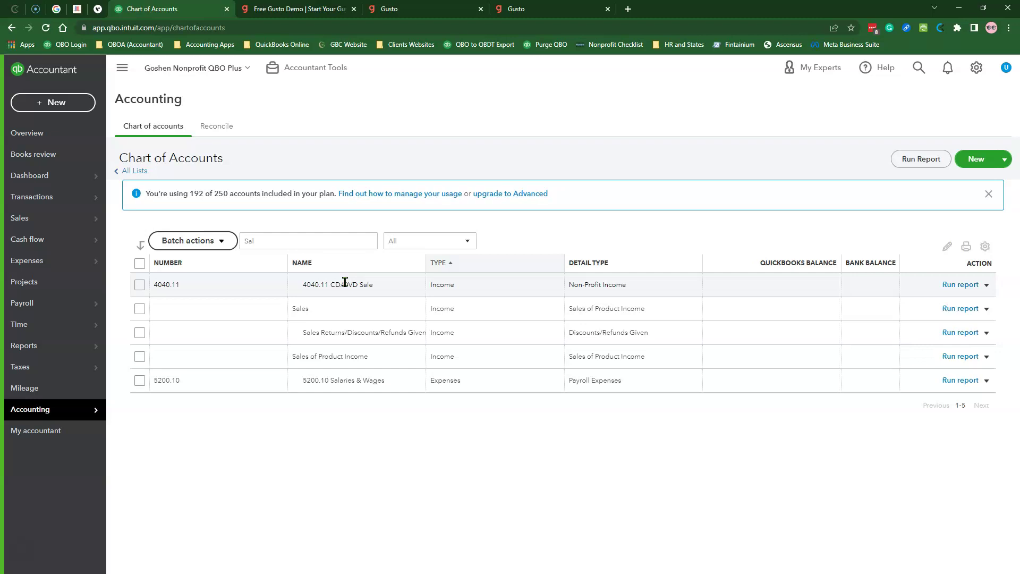
Start a new expense and choose the first listed employee as its payee.
left_click(87, 106)
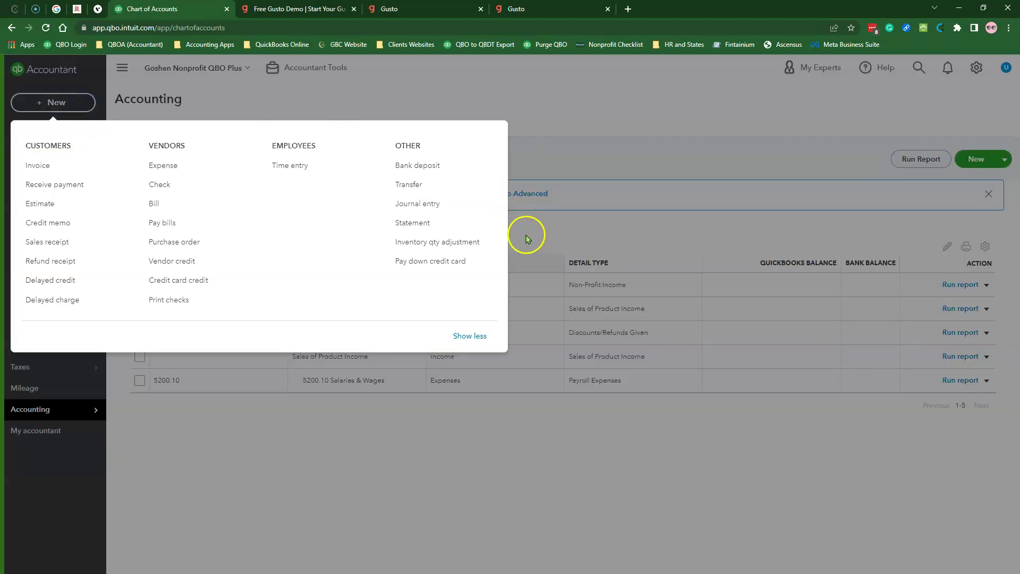
left_click(170, 165)
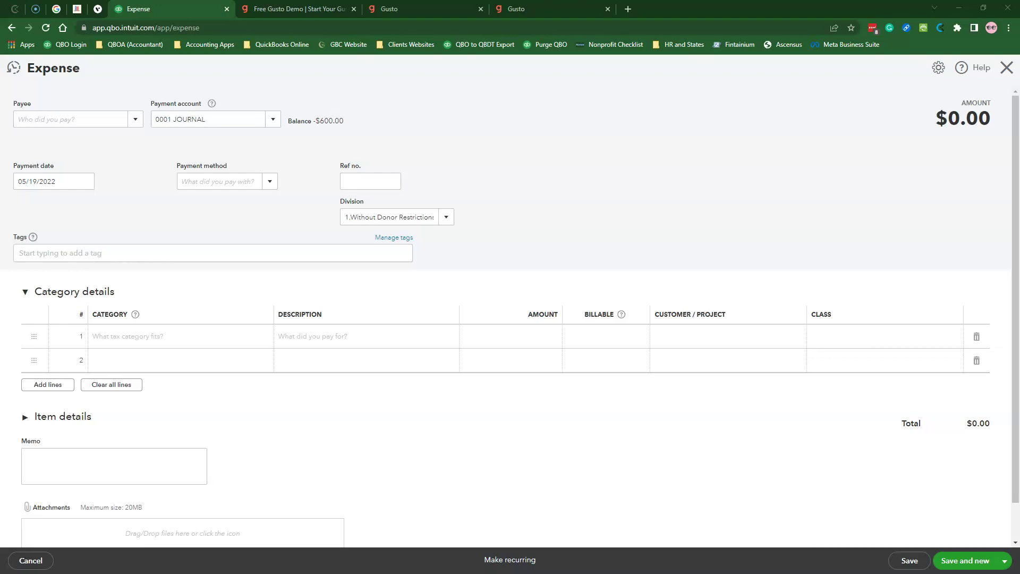
left_click(98, 118)
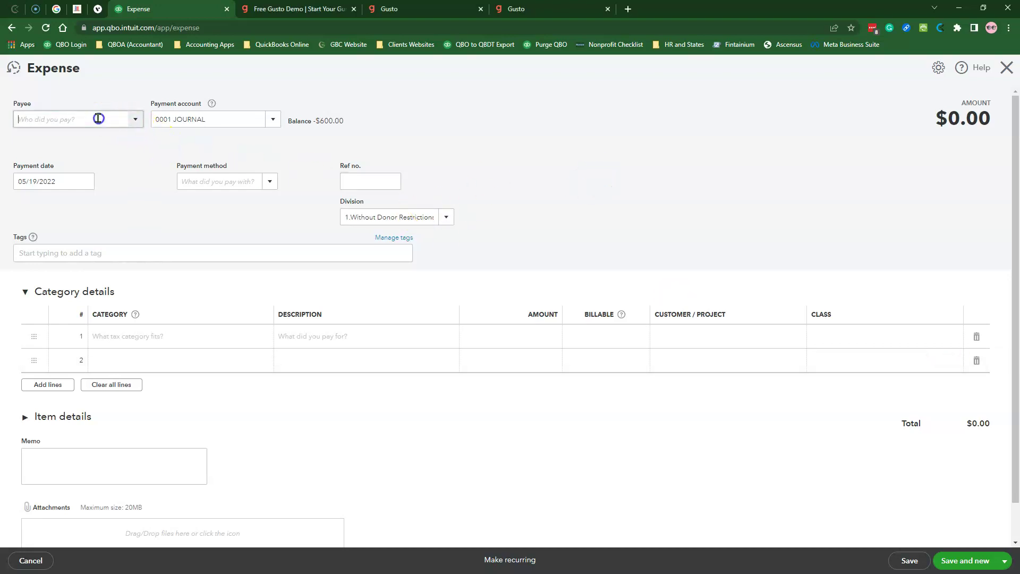
left_click(135, 119)
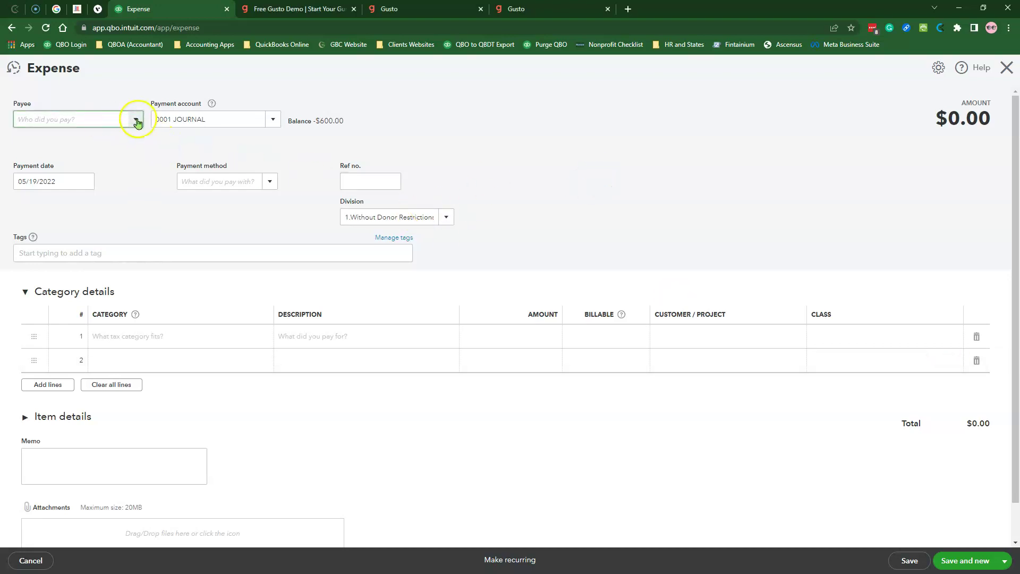
scroll(161, 236, "down", 3)
scroll(161, 236, "down", 20)
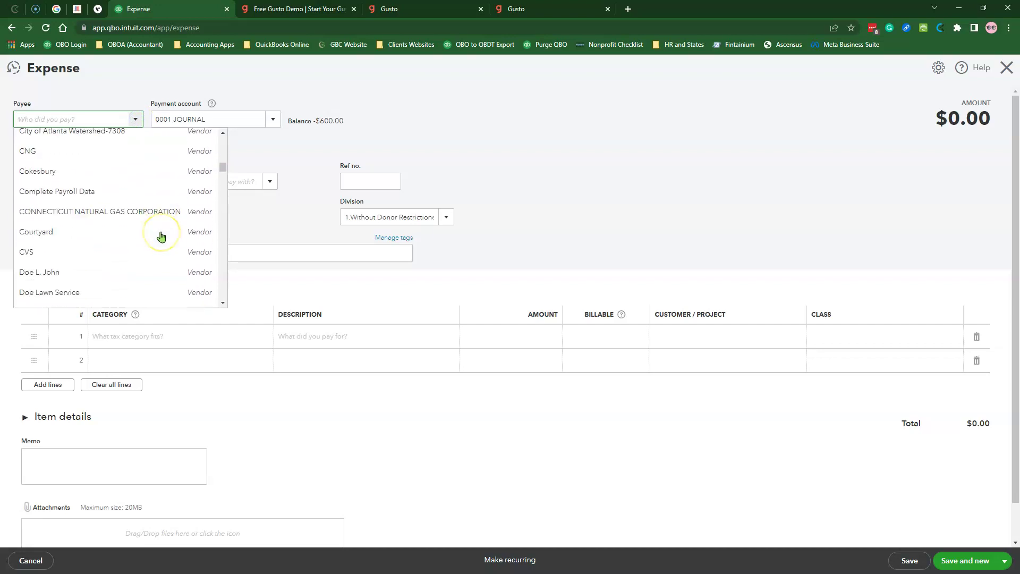
scroll(161, 236, "down", 15)
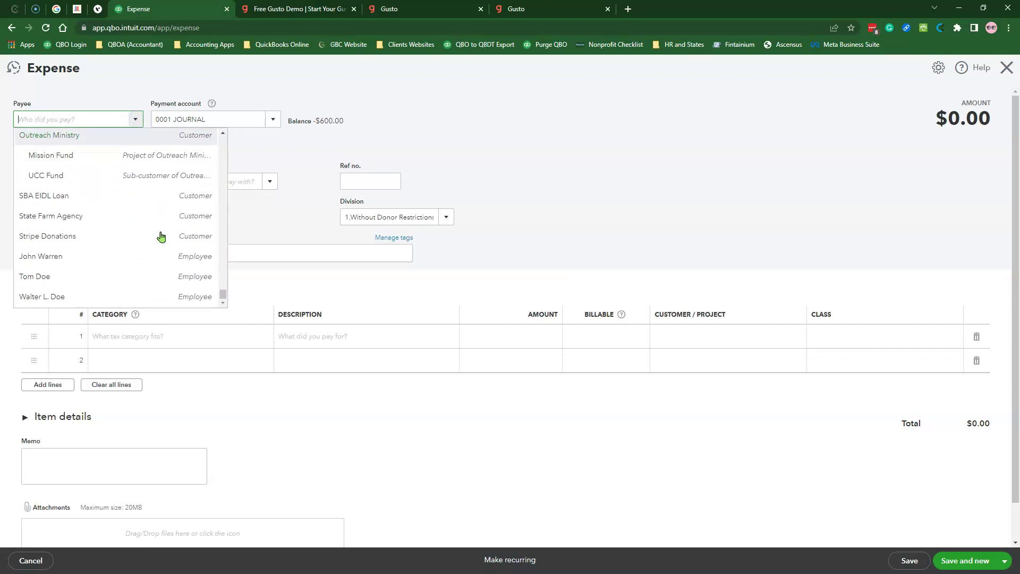
left_click(142, 256)
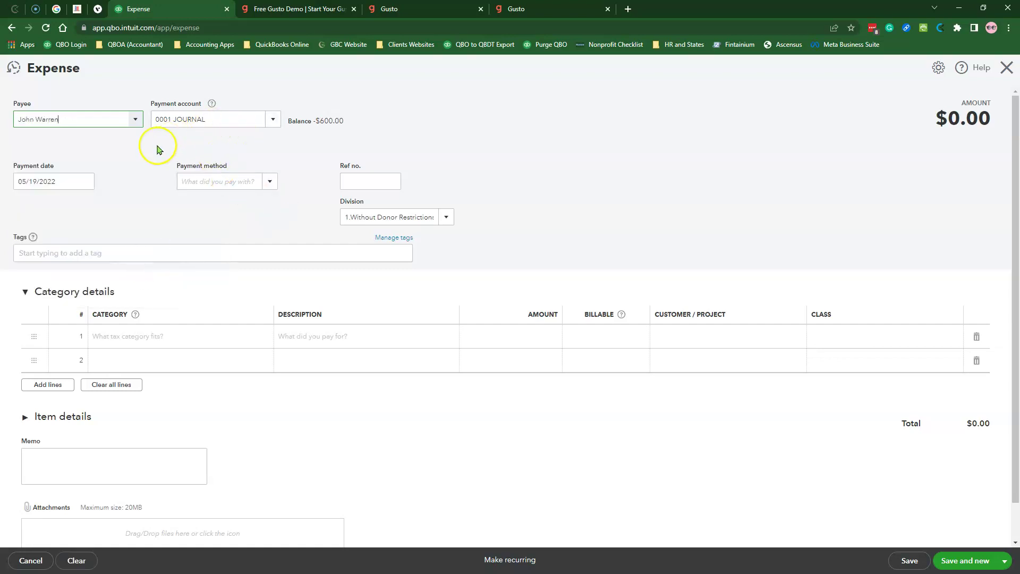
Set the expense's payment date to 04/30/2022.
left_click(62, 185)
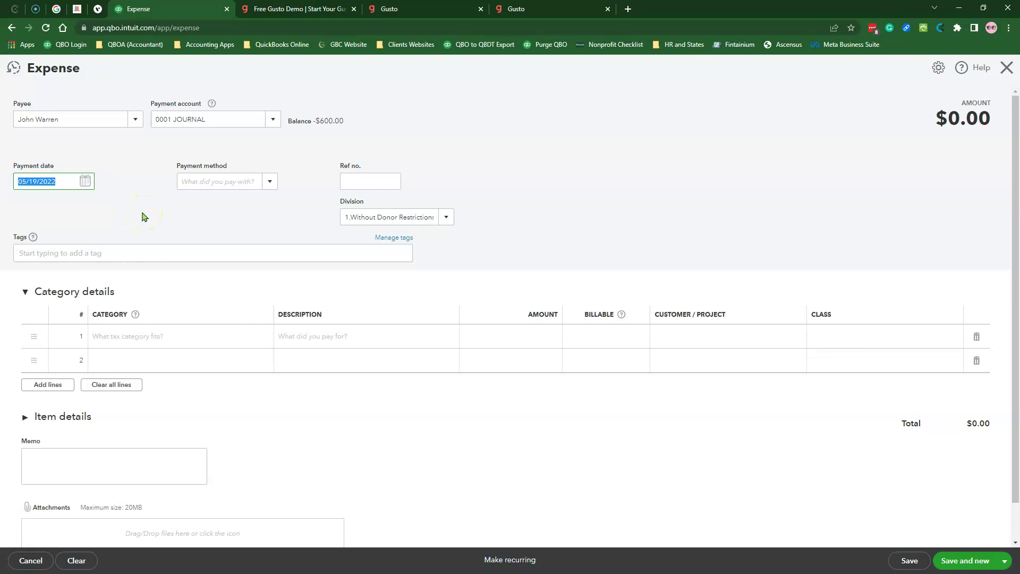
type("043022")
left_click(142, 216)
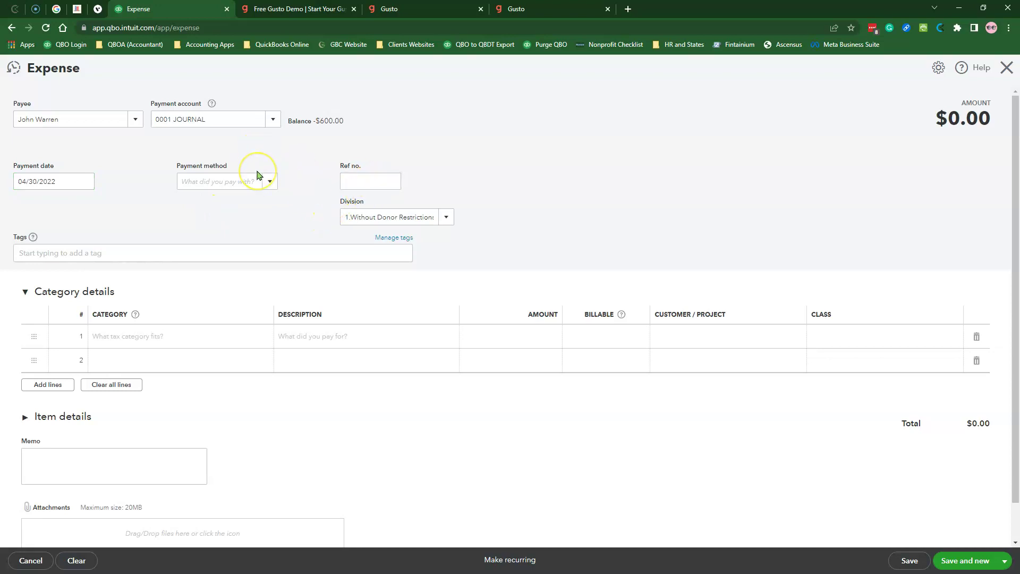
left_click(282, 171)
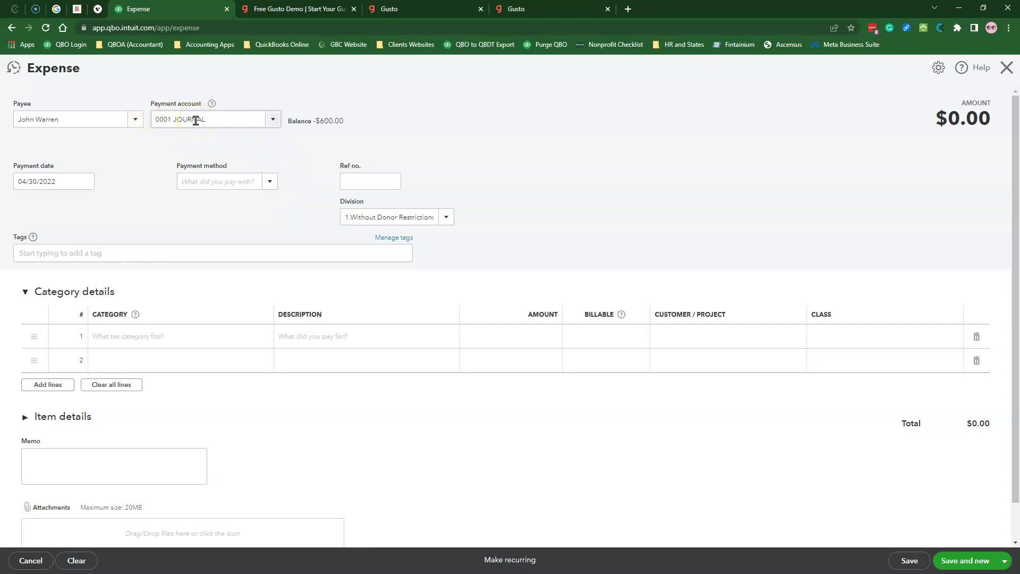
Examine the available payment accounts for the expense, keeping 0001 JOURNAL.
left_click(273, 119)
scroll(273, 232, "up", 1)
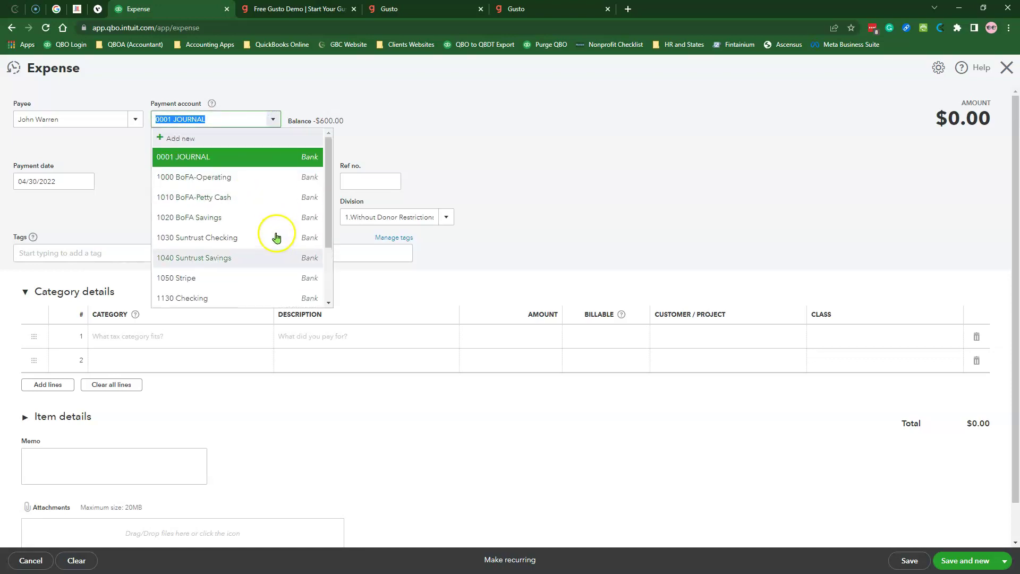
scroll(258, 265, "down", 3)
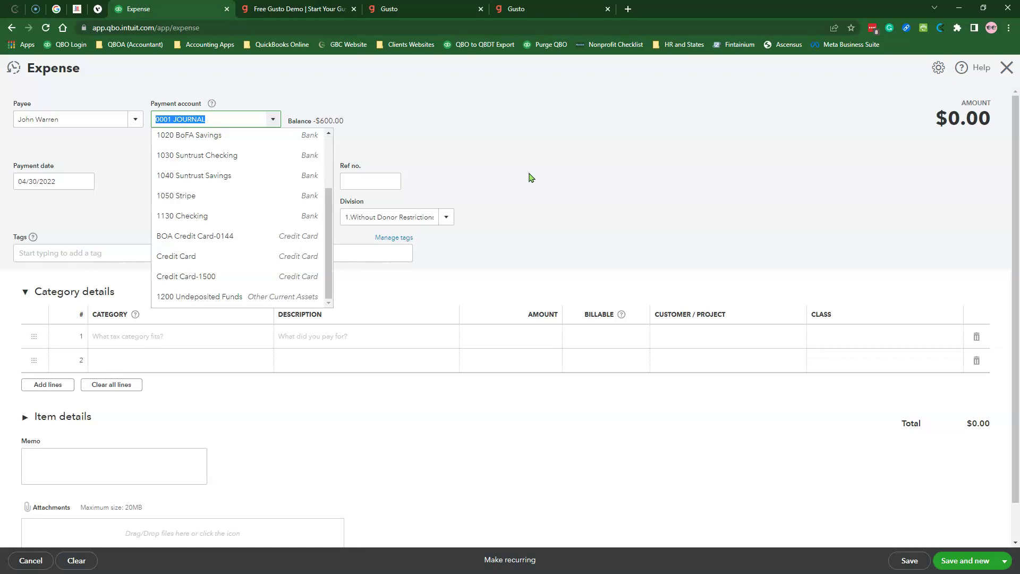
left_click(529, 177)
Enter FYEPR-JW-2022 as the expense's reference number.
left_click(387, 181)
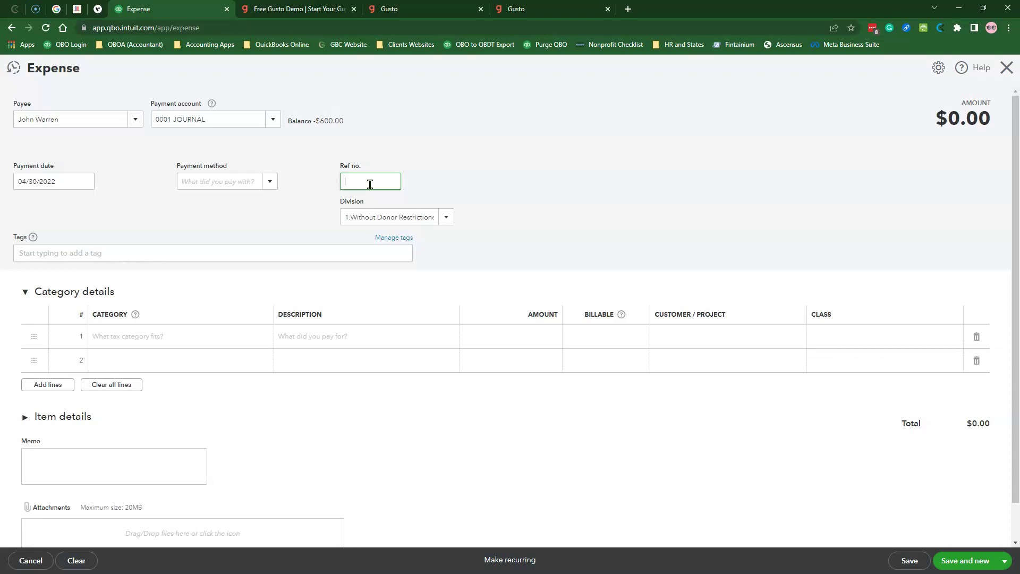
type("FYEPR")
type("-JW-2022")
Add four more category lines to the expense.
left_click(177, 335)
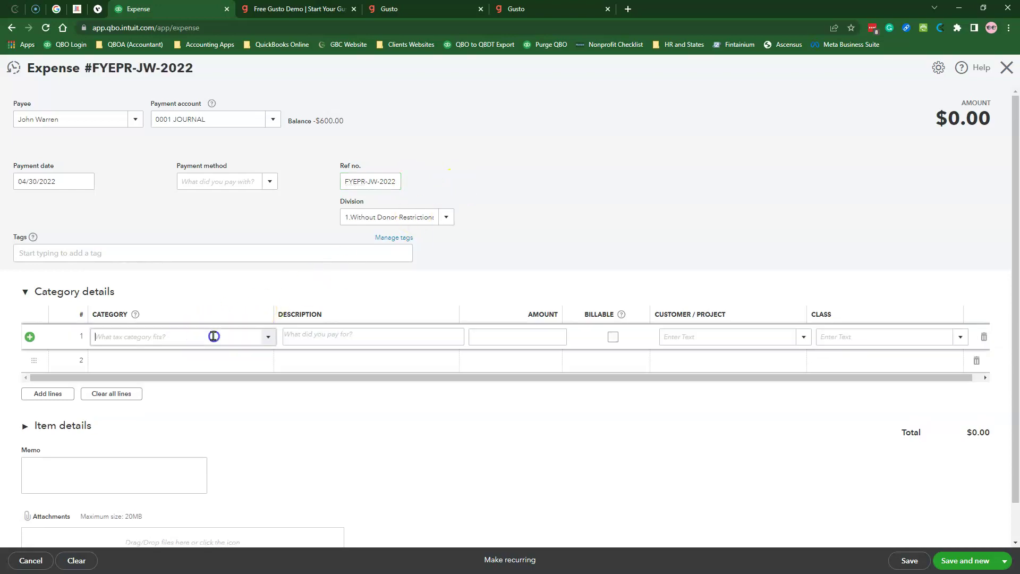
left_click(54, 394)
left_click(53, 389)
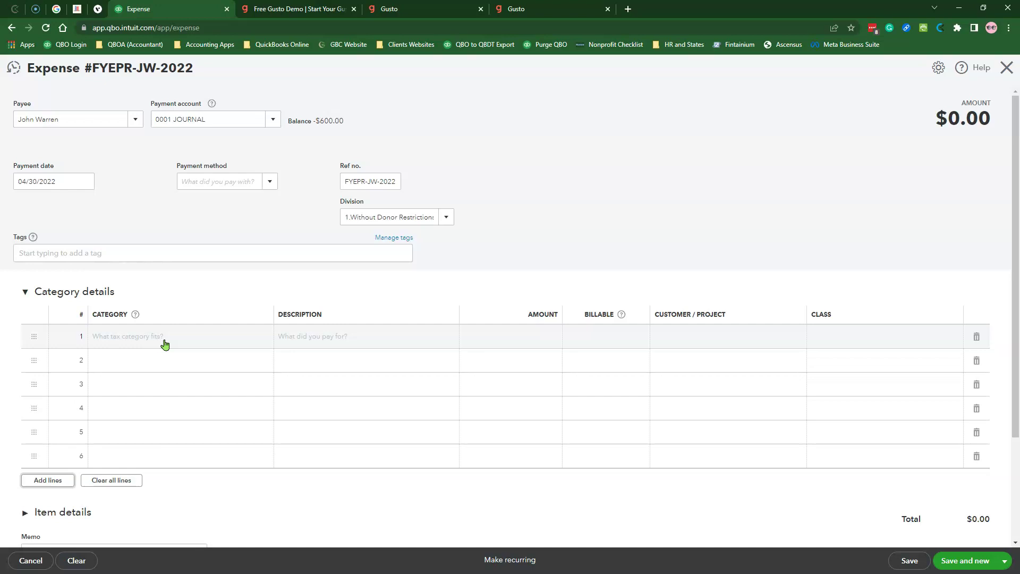
Assign the first line to 5200.10 PERSONNEL:Salaries & Wages and describe it as "FYE accrued unused PTO balance".
left_click(164, 338)
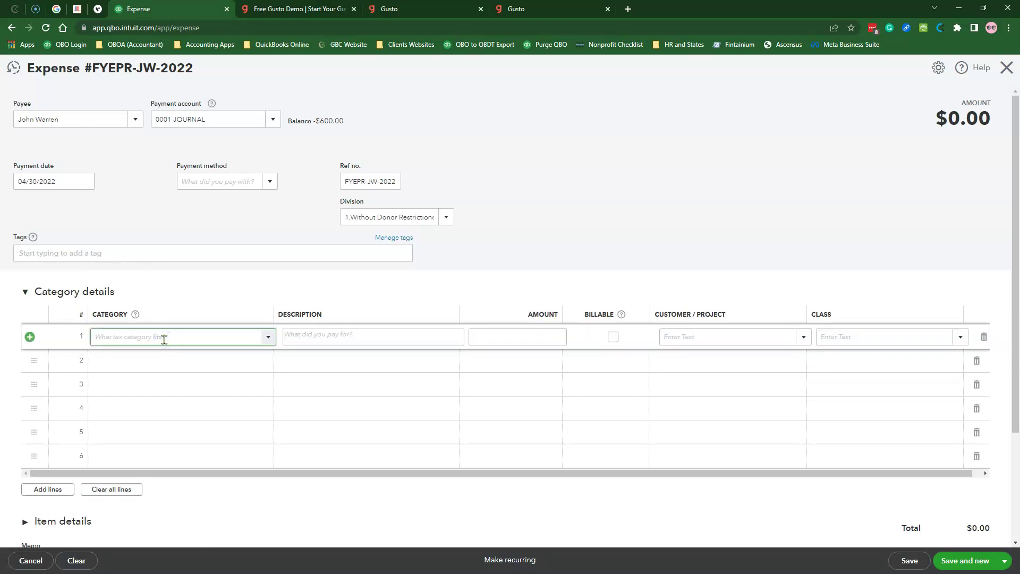
type("5200.10 PERSONNEL:Salaries & Wages")
left_click(172, 374)
left_click(371, 338)
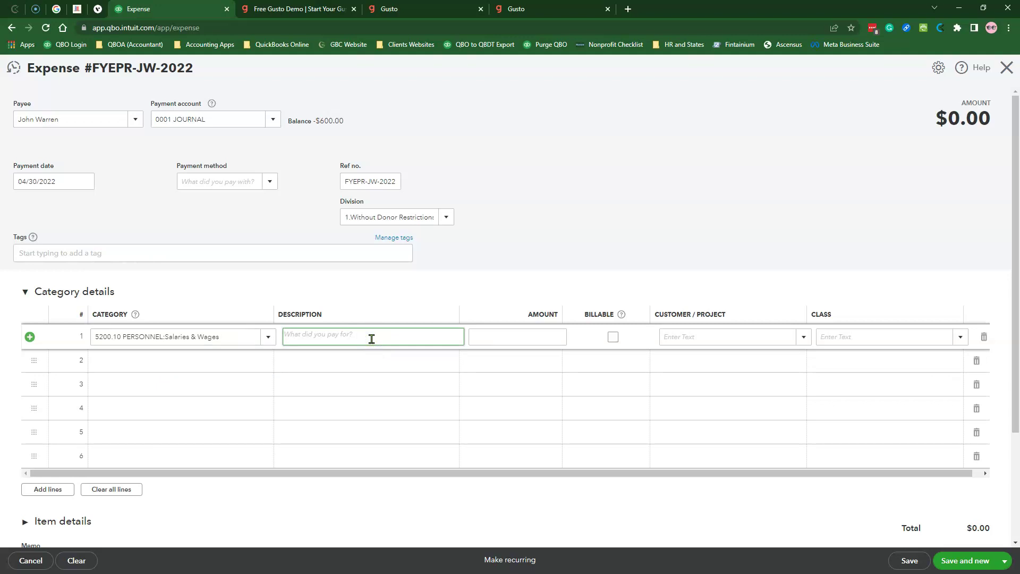
type("FYE accrued unuse PTO balance")
right_click(336, 338)
left_click(356, 343)
Copy the first employee's Paid Time Off liability from Gusto's Time Off Balances report and return to the QuickBooks expense.
left_click(516, 336)
left_click(556, 10)
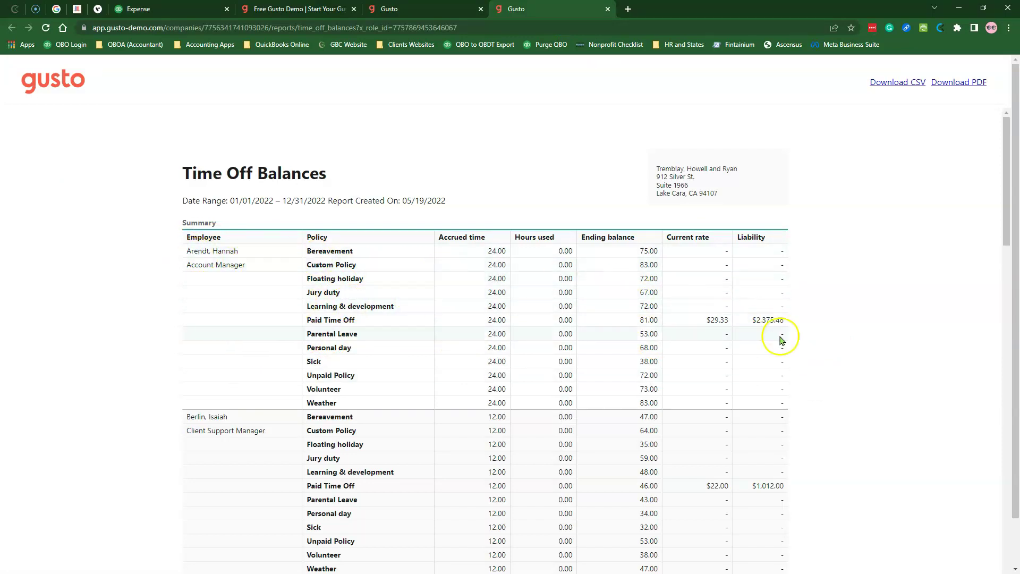
left_click_drag(751, 320, 781, 319)
left_click(824, 319)
right_click(780, 319)
left_click(807, 328)
left_click(184, 10)
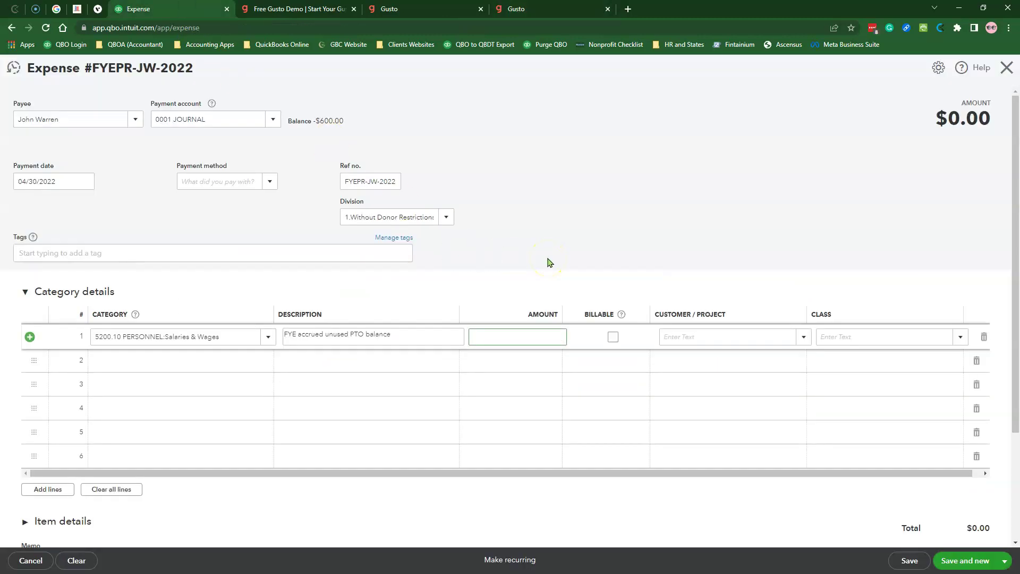
left_click(230, 338)
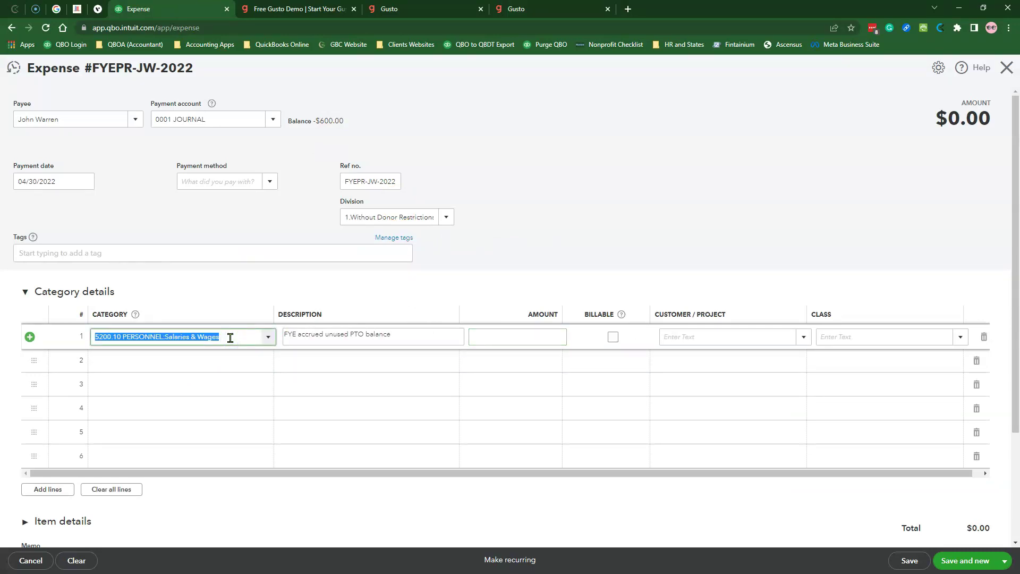
left_click(268, 337)
scroll(194, 396, "up", 5)
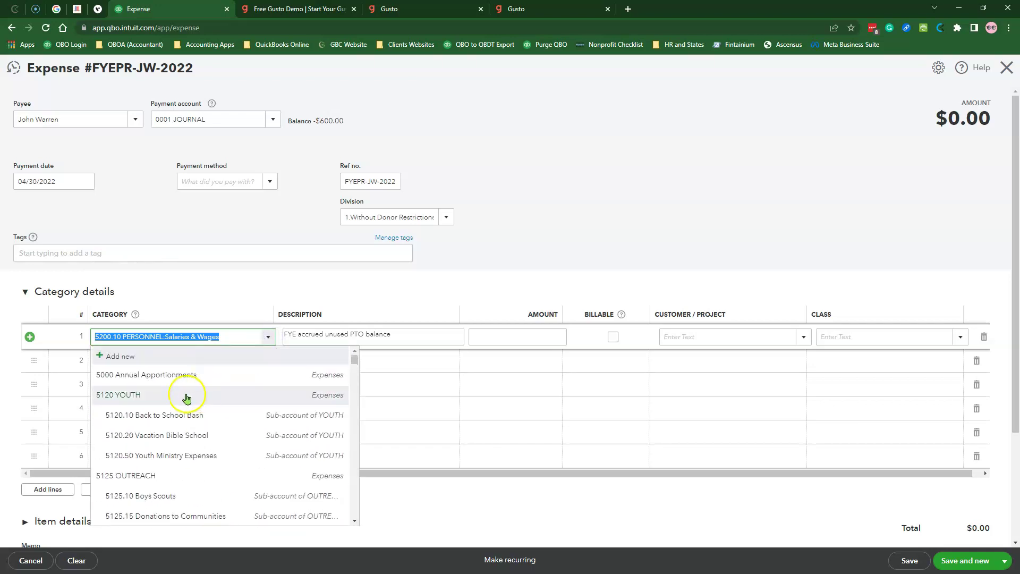
left_click(114, 356)
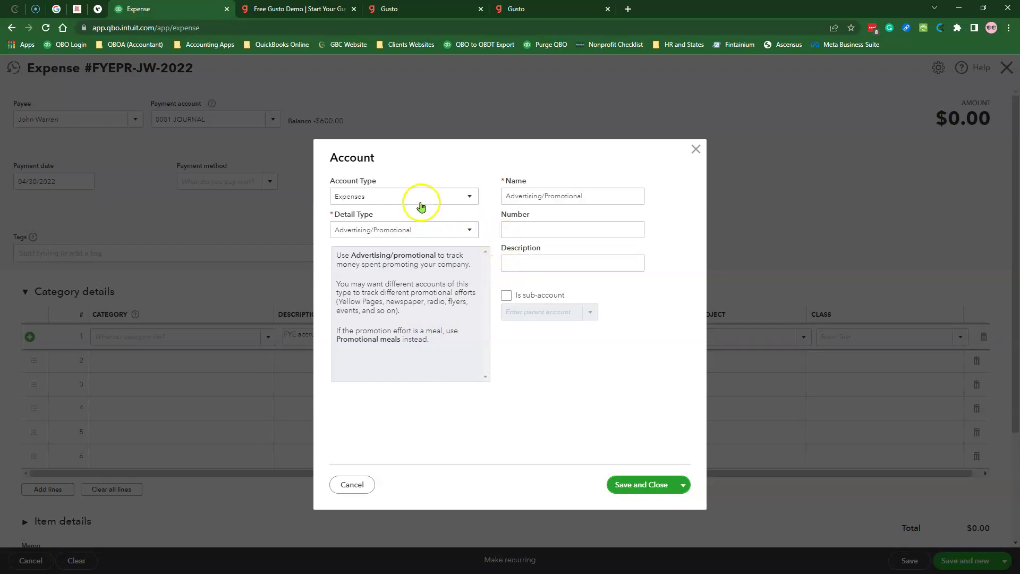
left_click(428, 230)
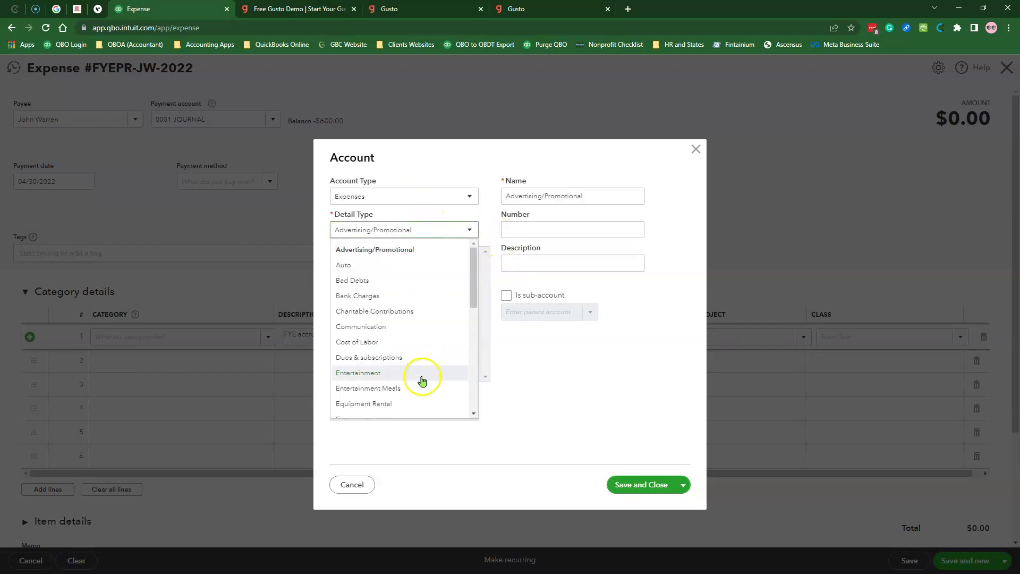
scroll(425, 380, "down", 2)
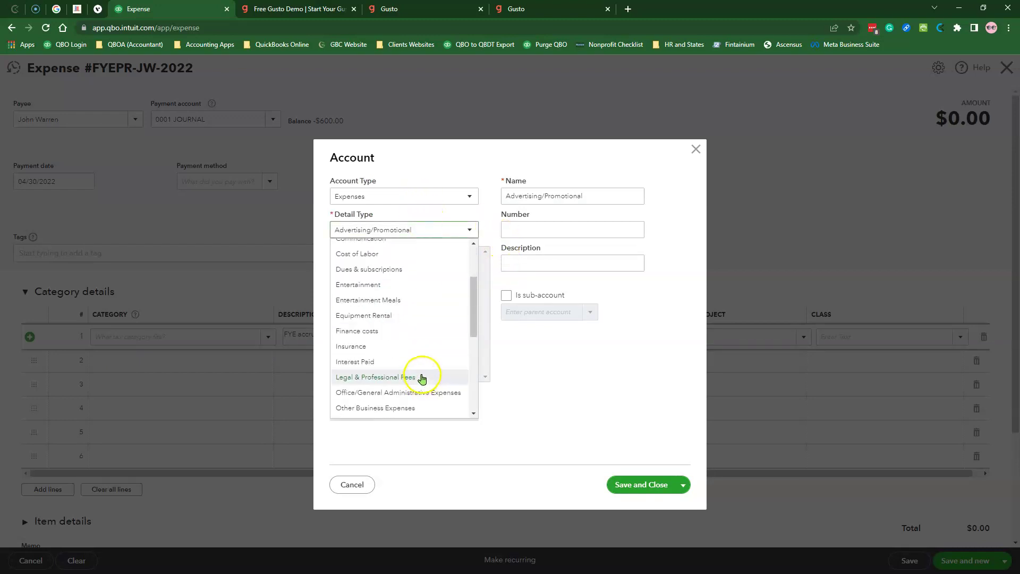
left_click(422, 406)
left_click(432, 229)
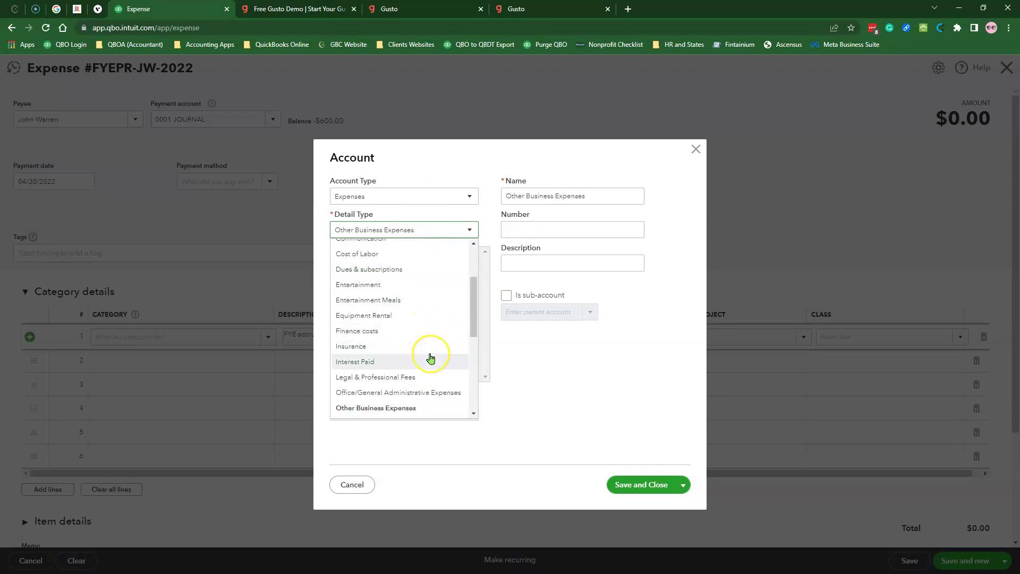
scroll(427, 351, "down", 4)
scroll(429, 343, "down", 3)
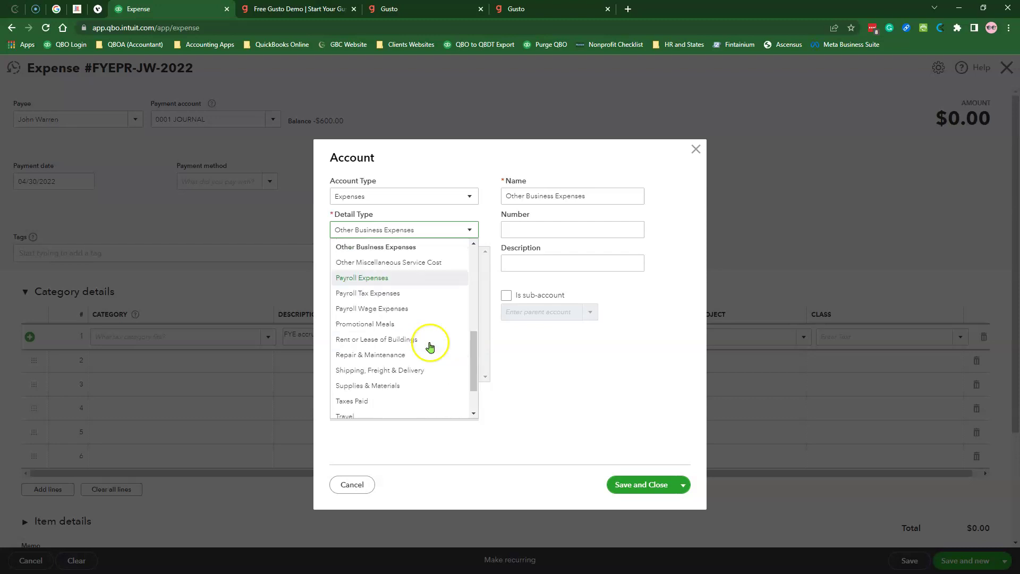
left_click(375, 265)
left_click_drag(561, 197, 505, 193)
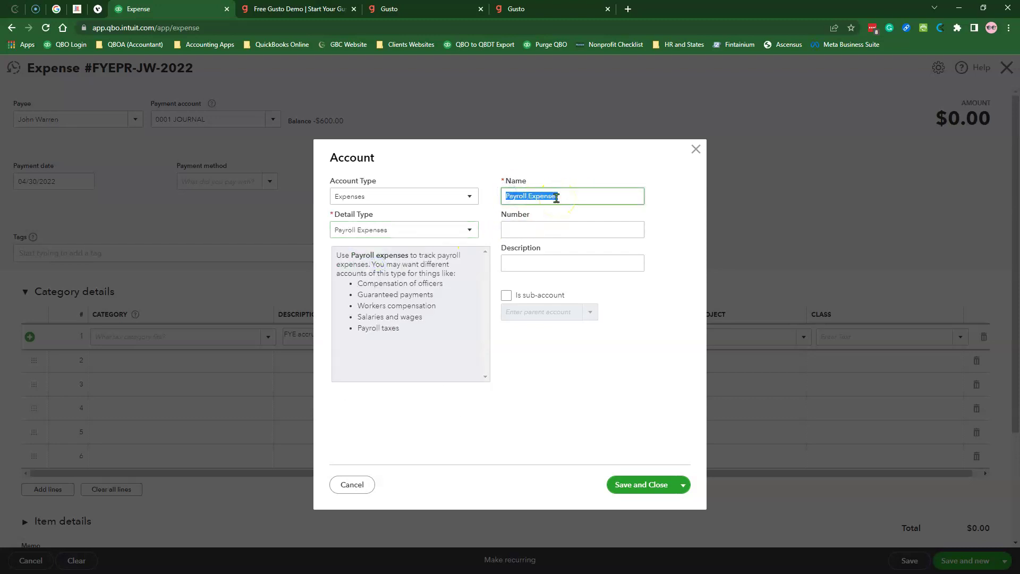
type("Paid Time Off")
left_click(557, 198)
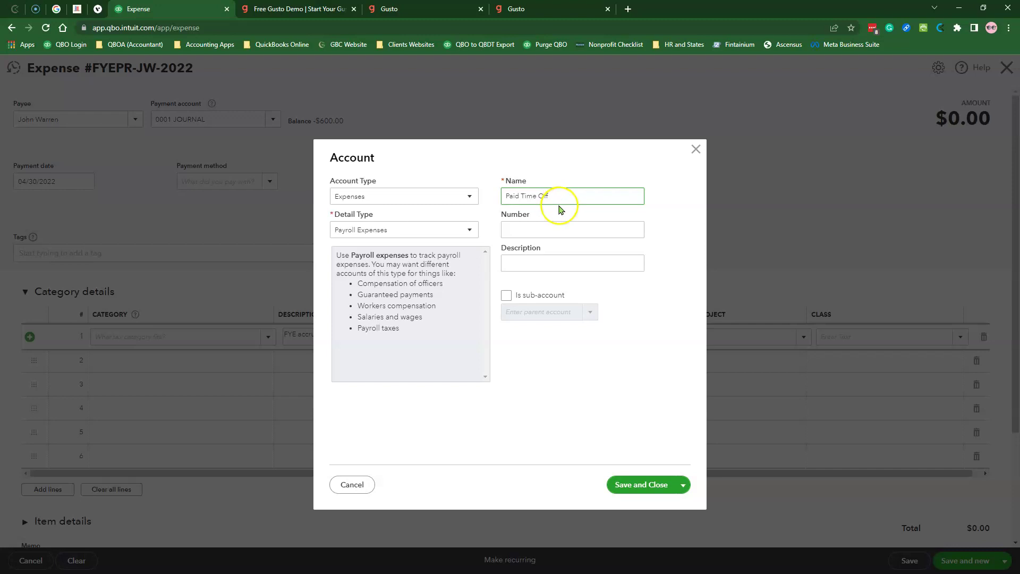
type("Epenses")
left_click(576, 232)
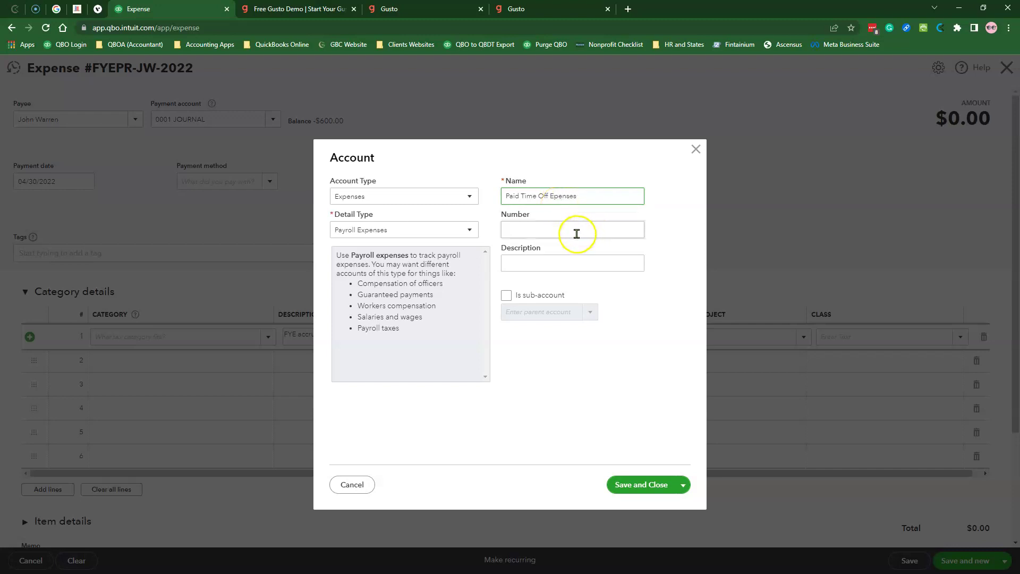
right_click(558, 196)
left_click(582, 199)
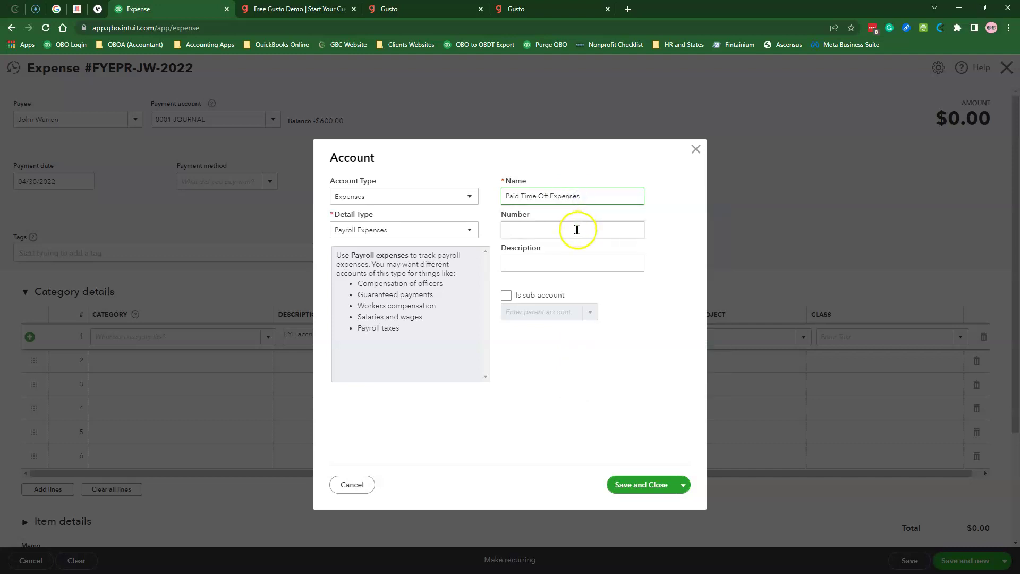
left_click(696, 151)
Assign the expense's first line to 5200.10 PERSONNEL:Salaries & Wages and enter the copied Paid Time Off liability of 2,375.48 as its amount.
left_click(168, 337)
type("Sales")
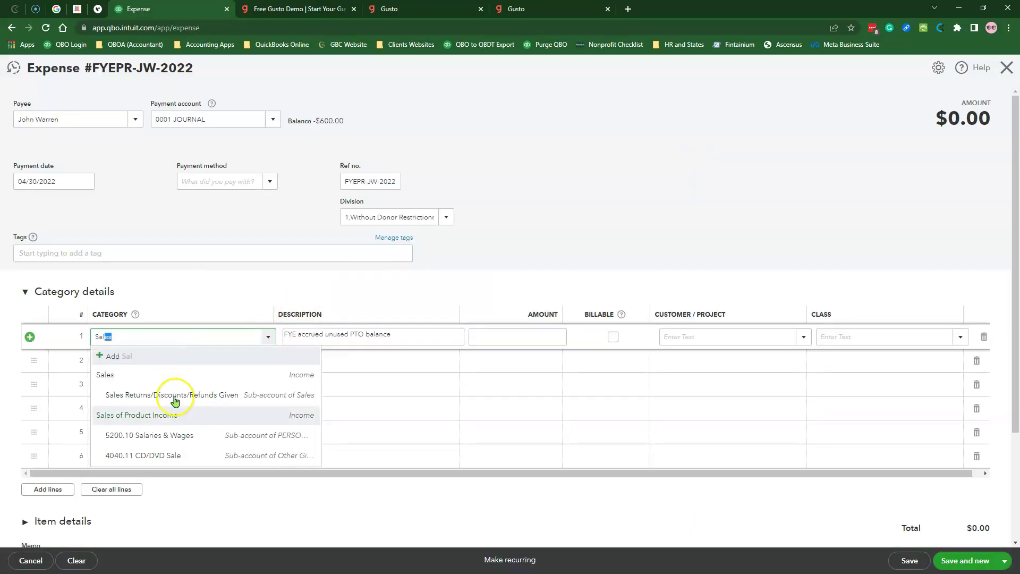
left_click(182, 437)
left_click(543, 337)
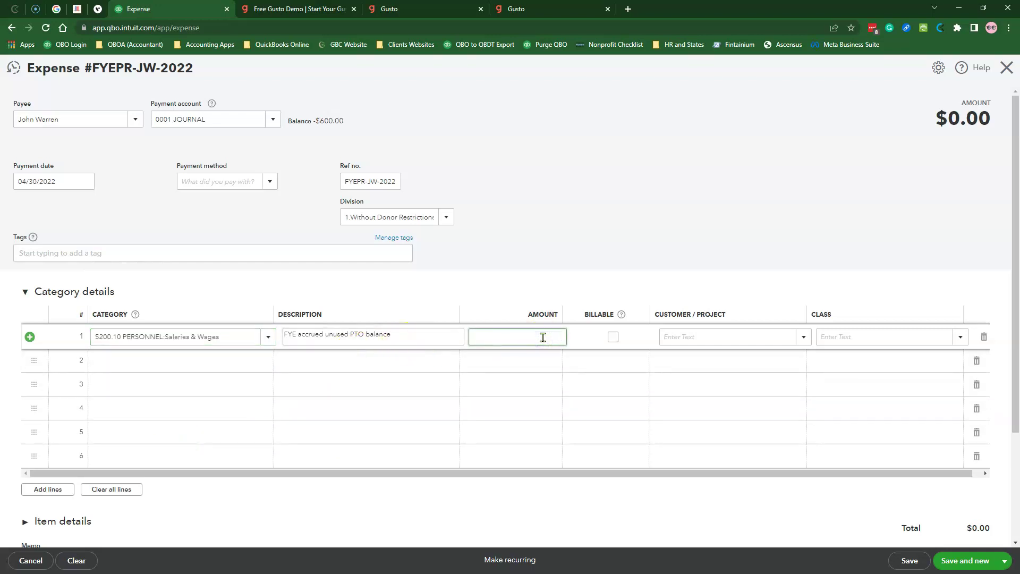
key("ctrl+v")
left_click(545, 341)
left_click(570, 9)
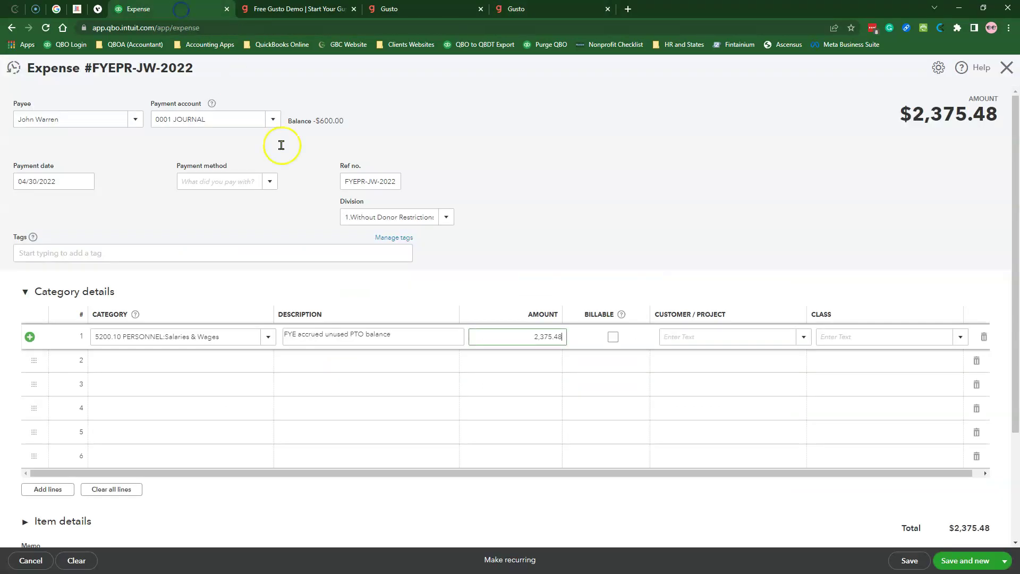
left_click(186, 9)
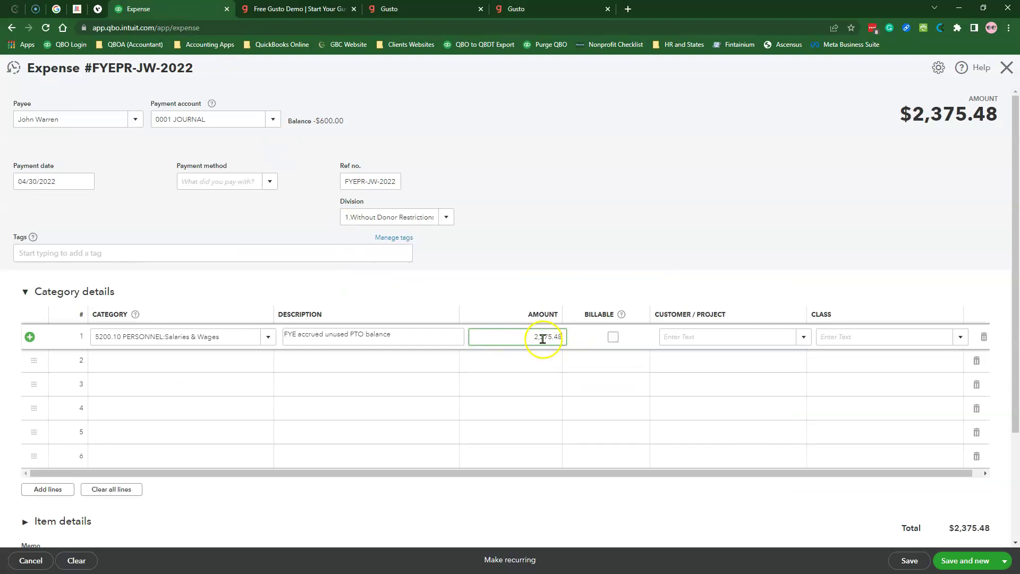
Set the first line's customer/project to General Funded and its class to 05 Programs.
left_click(762, 338)
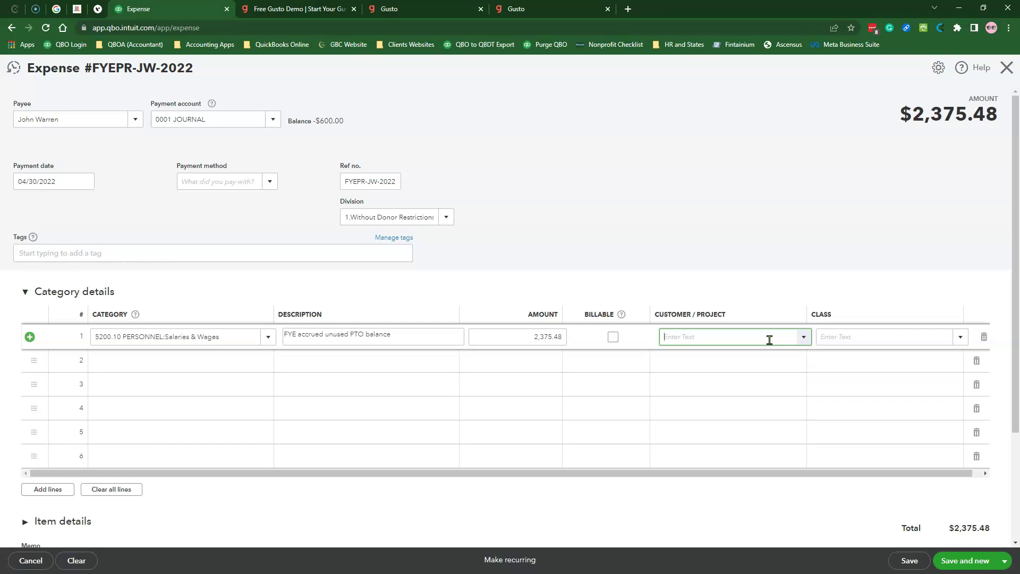
type("GEn")
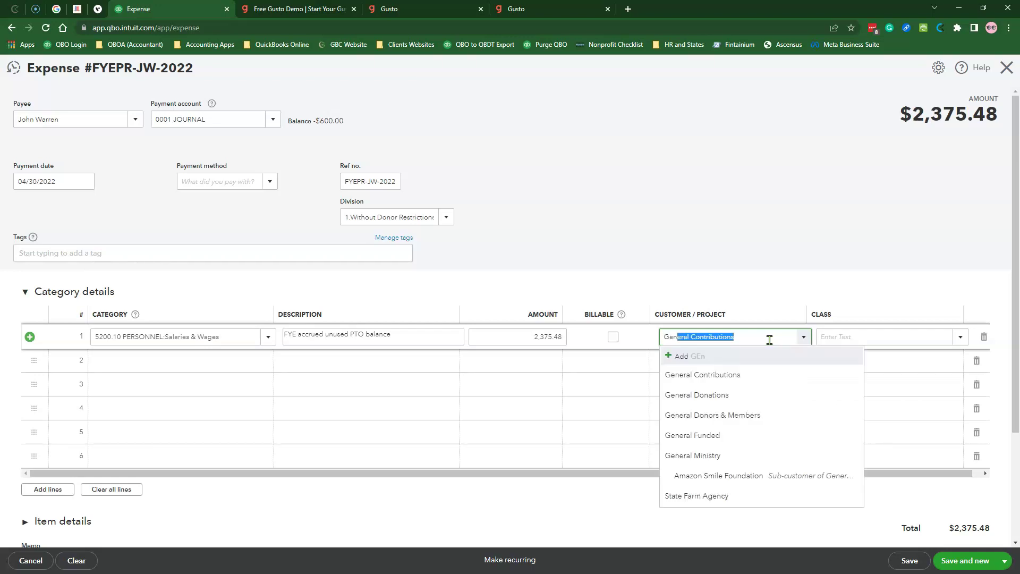
left_click(725, 439)
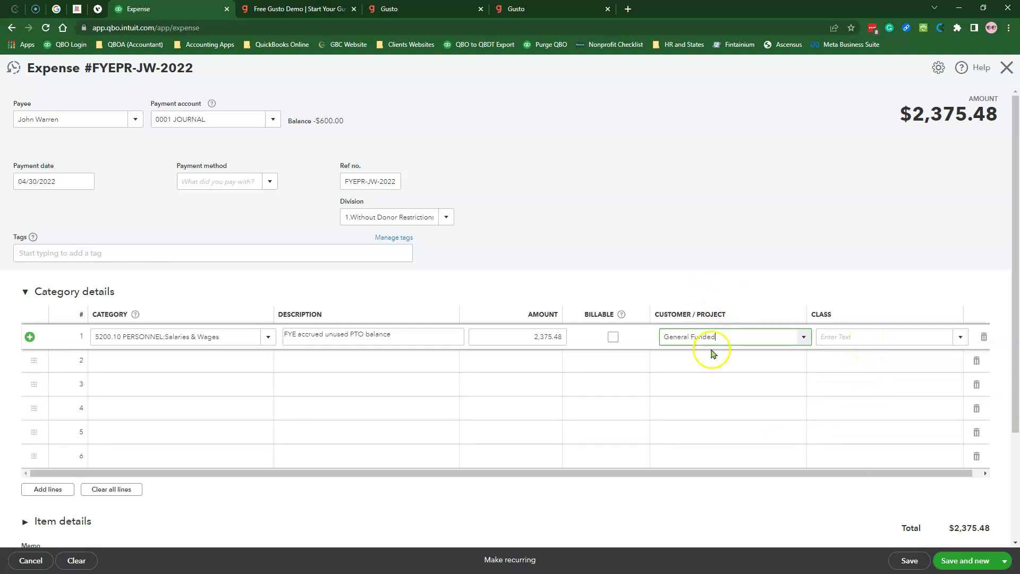
left_click(965, 340)
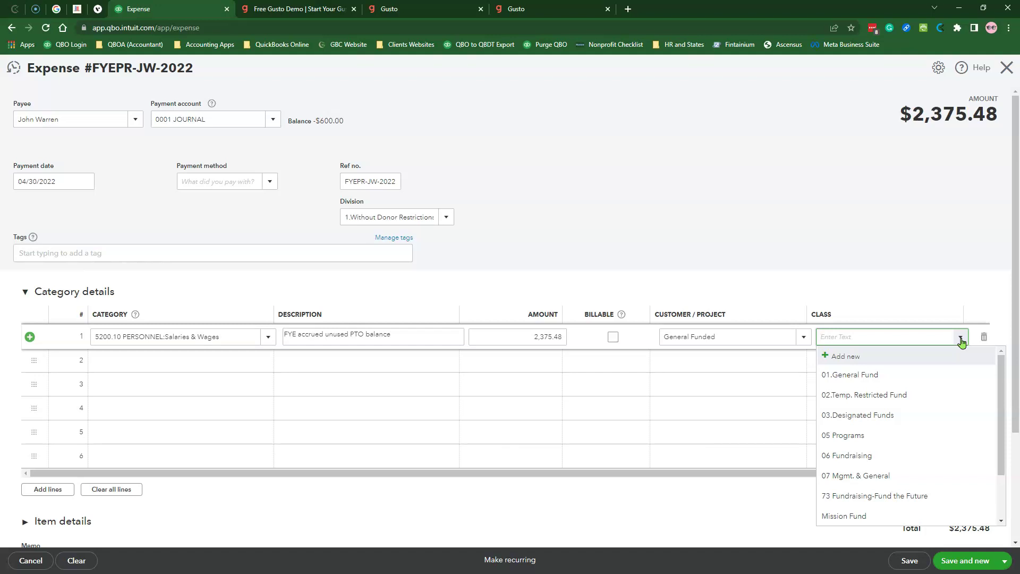
left_click(866, 437)
Assign the second line to Accrued Expenses:Accrued PTO, FYE and set its amount to -2,375.48.
left_click(155, 361)
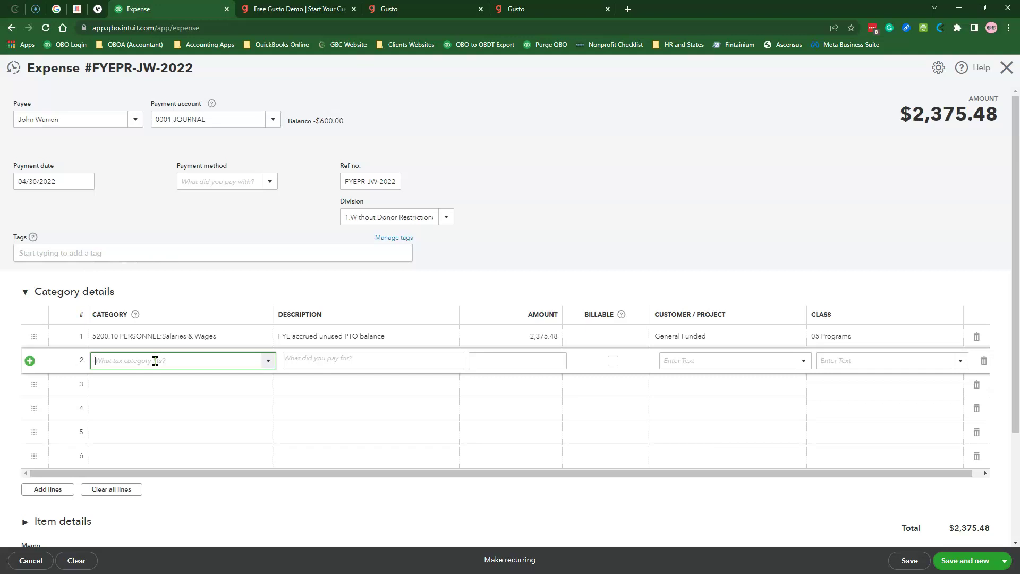
type("Accrued Expenses")
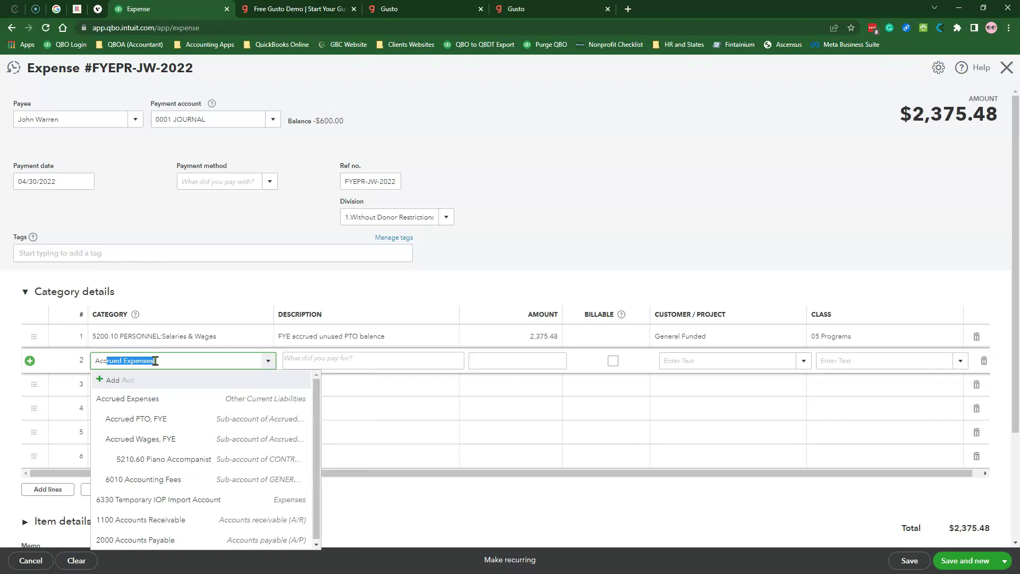
left_click(185, 420)
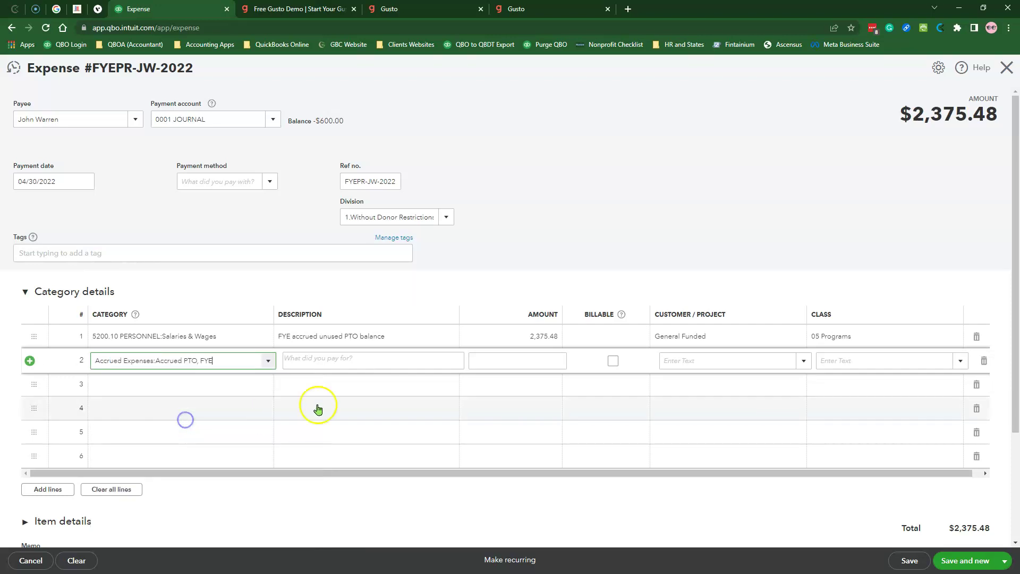
left_click(346, 358)
type("2,375.48")
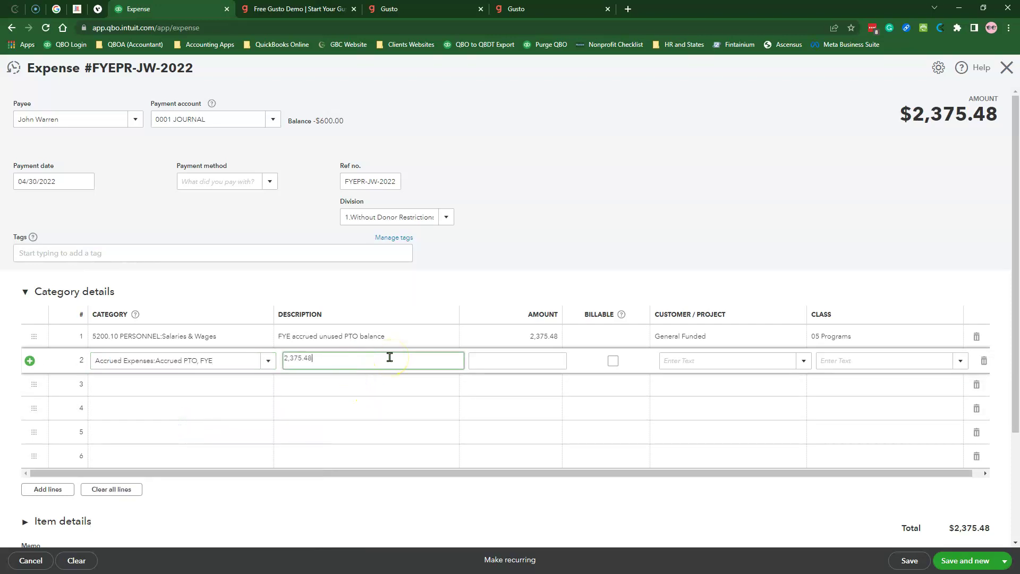
left_click_drag(328, 357, 278, 358)
key("ctrl+c")
left_click(523, 358)
key("ctrl+v")
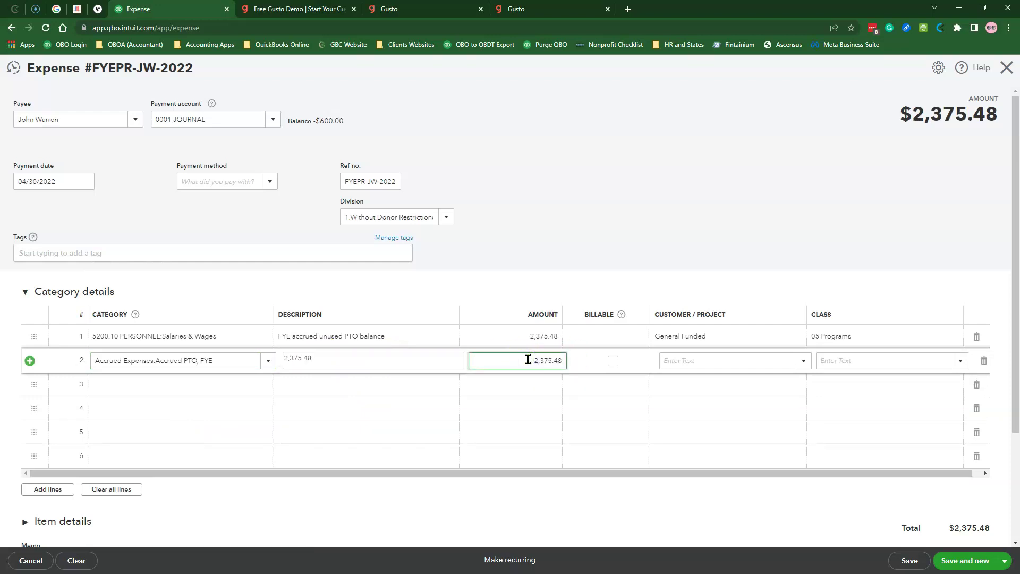
Copy the first line's description "FYE accrued unused PTO balance" to the second line, replacing the mistaken entry there.
left_click(336, 359)
left_click(358, 338)
key("ctrl+c")
left_click(398, 360)
key("ctrl+v")
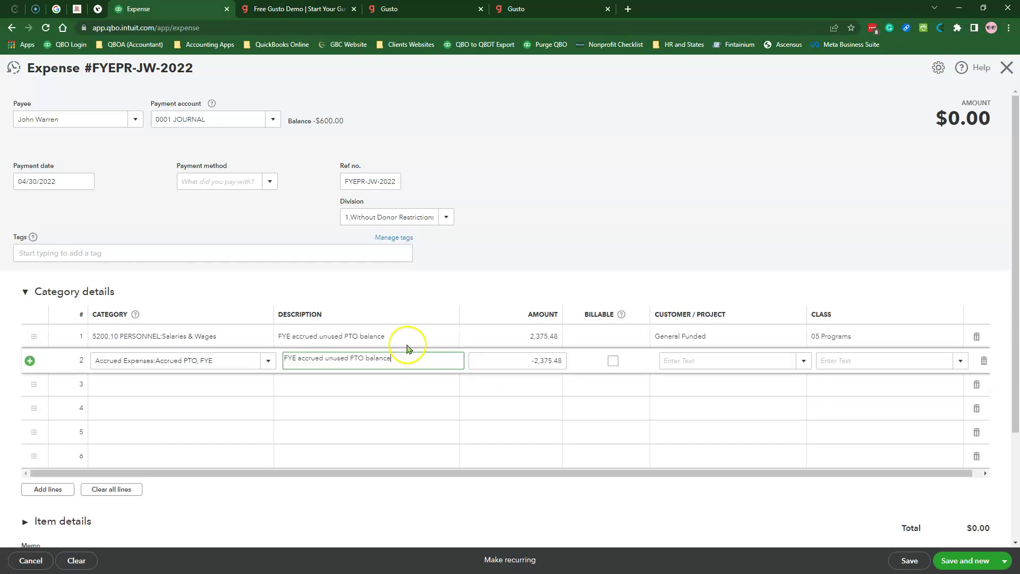
left_click(562, 256)
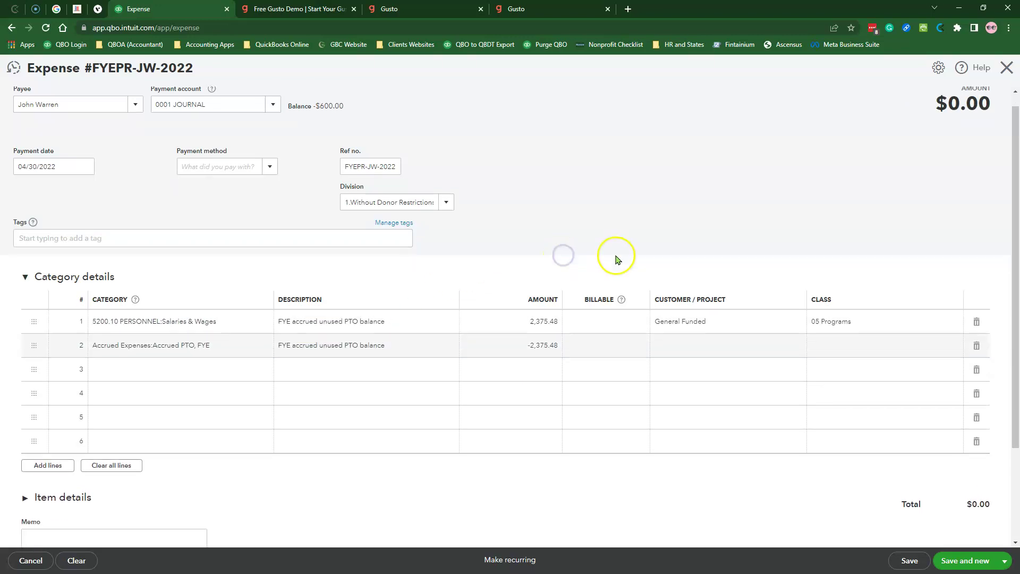
Set the second line's customer/project to General Funded and its class to 05 Programs.
scroll(617, 260, "down", 2)
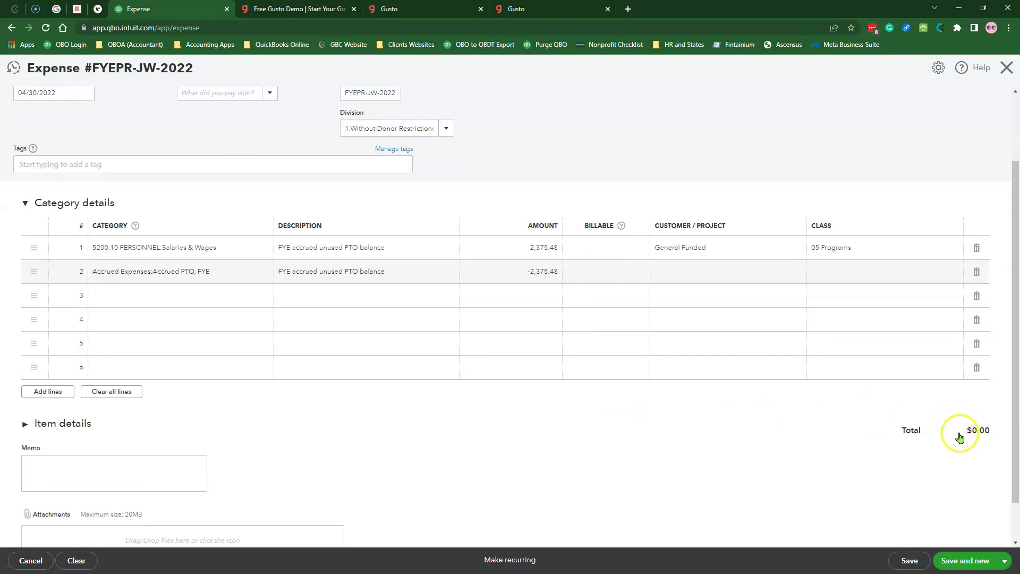
left_click(720, 272)
type("Gen")
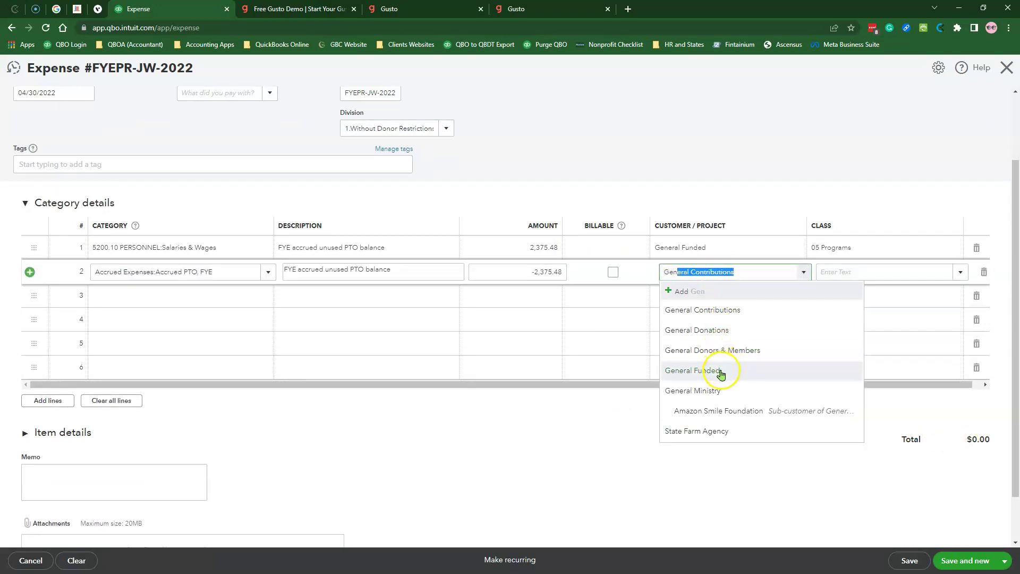
left_click(721, 370)
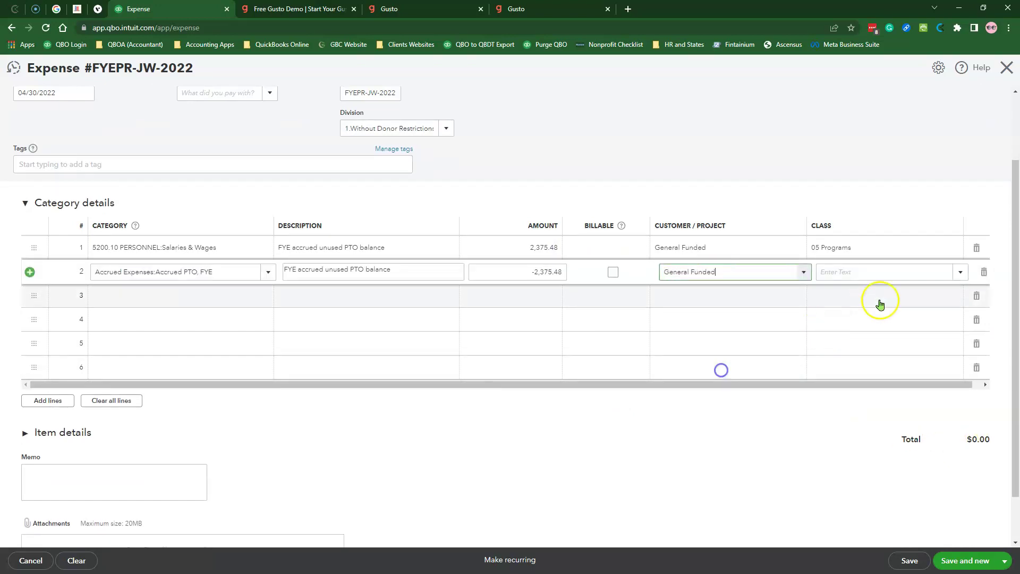
left_click(961, 272)
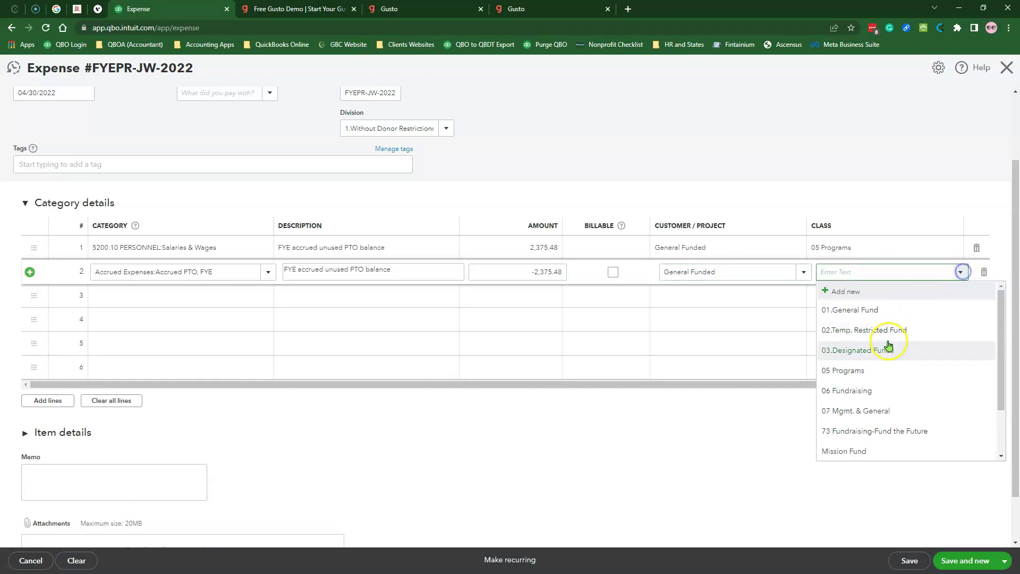
left_click(842, 371)
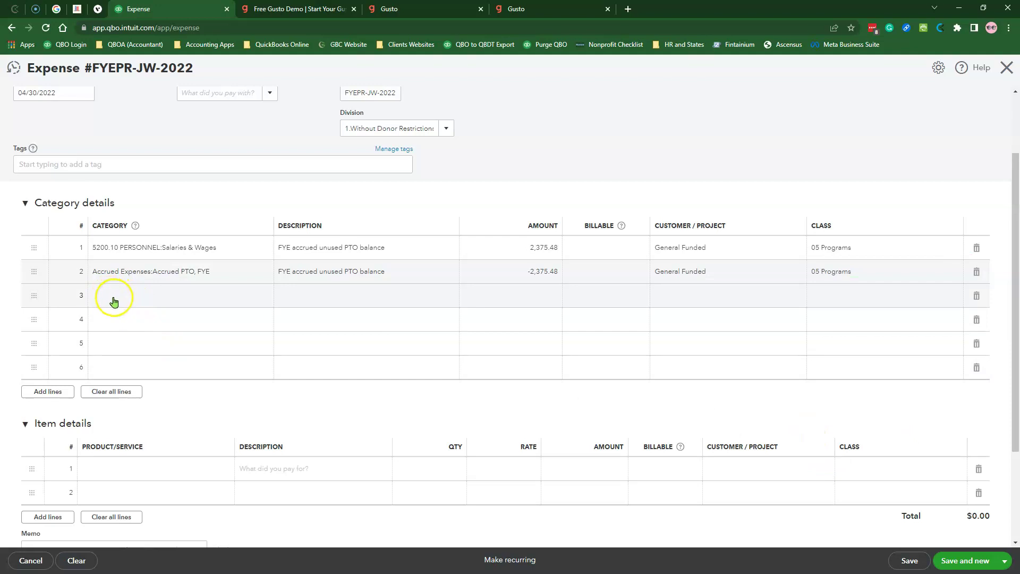
Assign the third line to 5200.10 PERSONNEL:Salaries & Wages and copy the first line's amount of 2,375.48 to it.
left_click(114, 299)
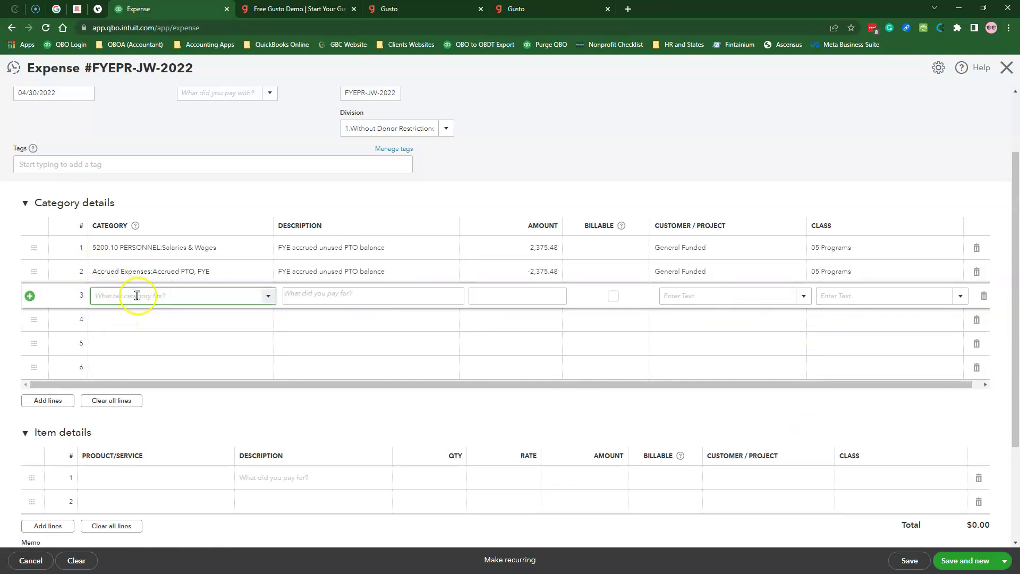
type("sala")
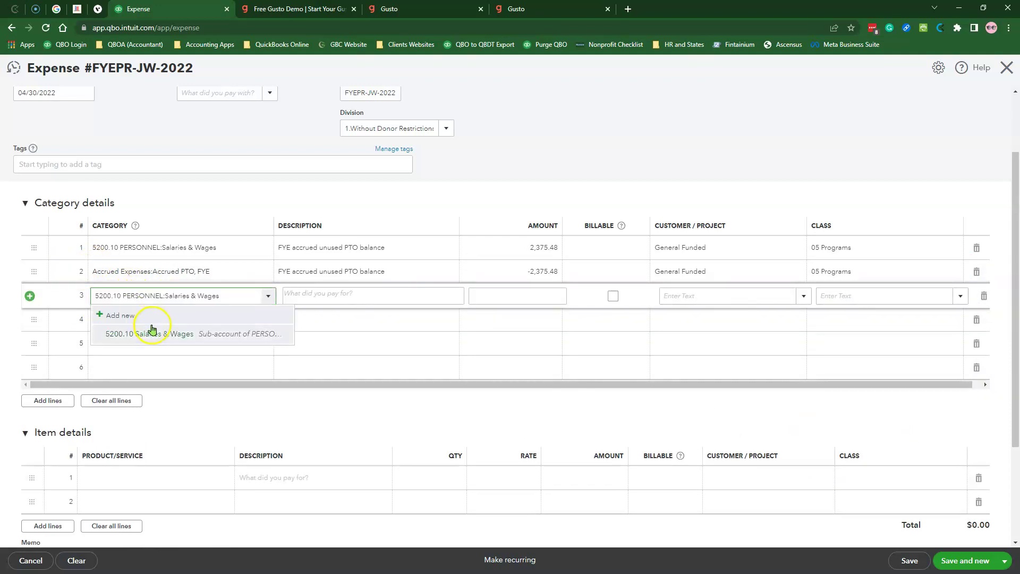
left_click(152, 330)
left_click(529, 249)
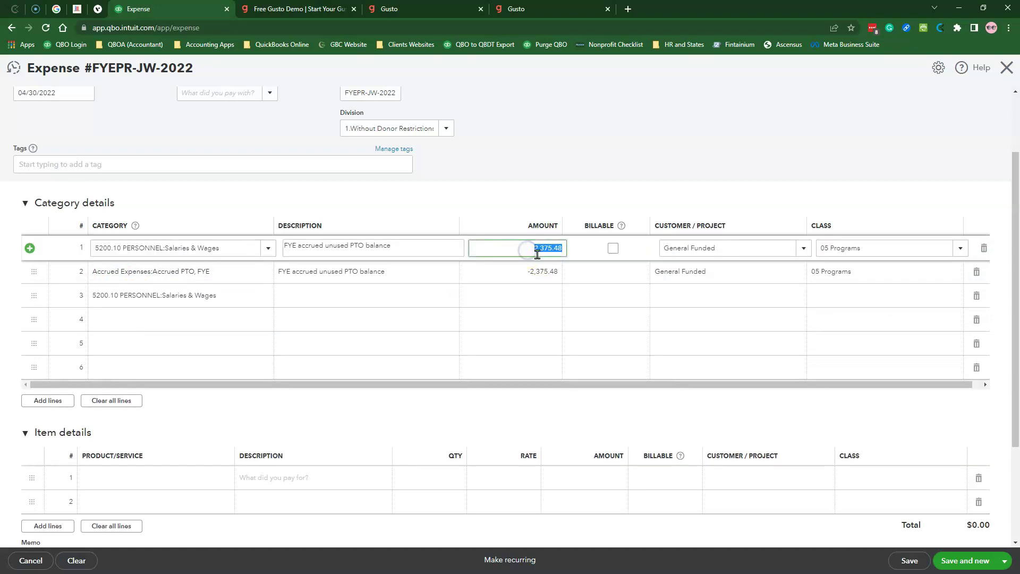
left_click(524, 294)
key("ctrl+v")
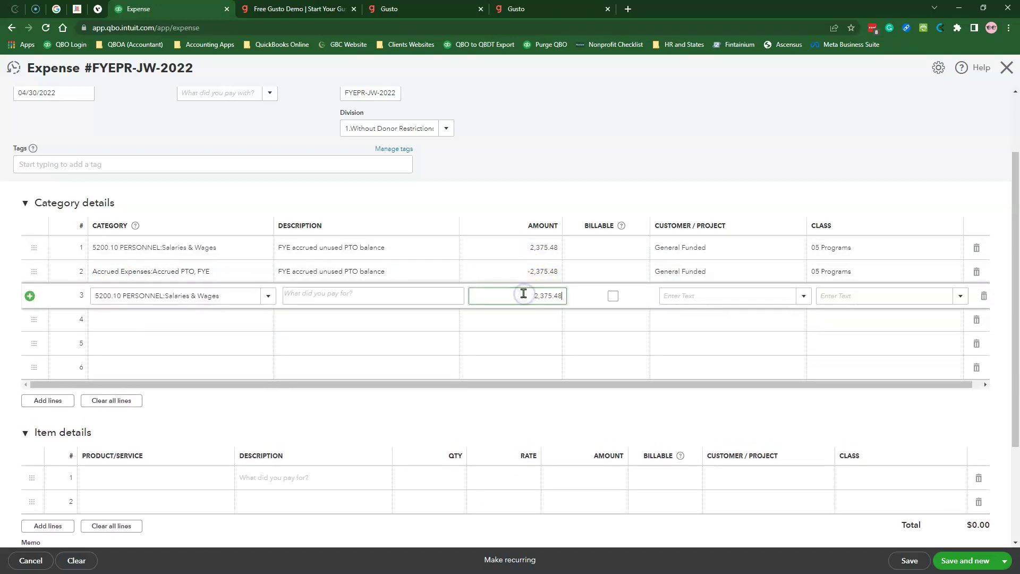
Multiply the third line's amount by .5 and set its customer/project to General Funded and its class to 05 Programs.
type("*.5")
key("Return")
left_click(708, 296)
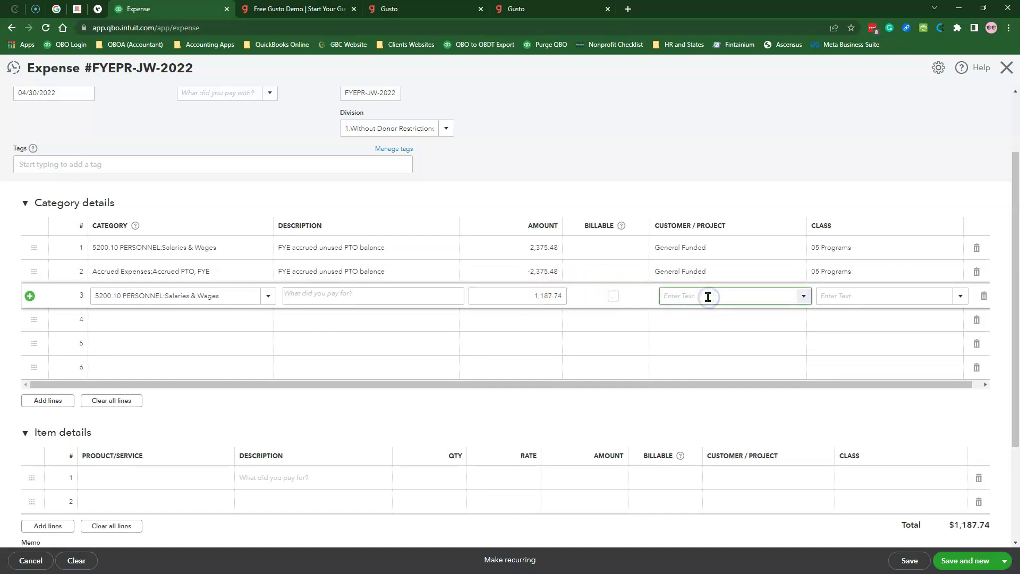
type("ge")
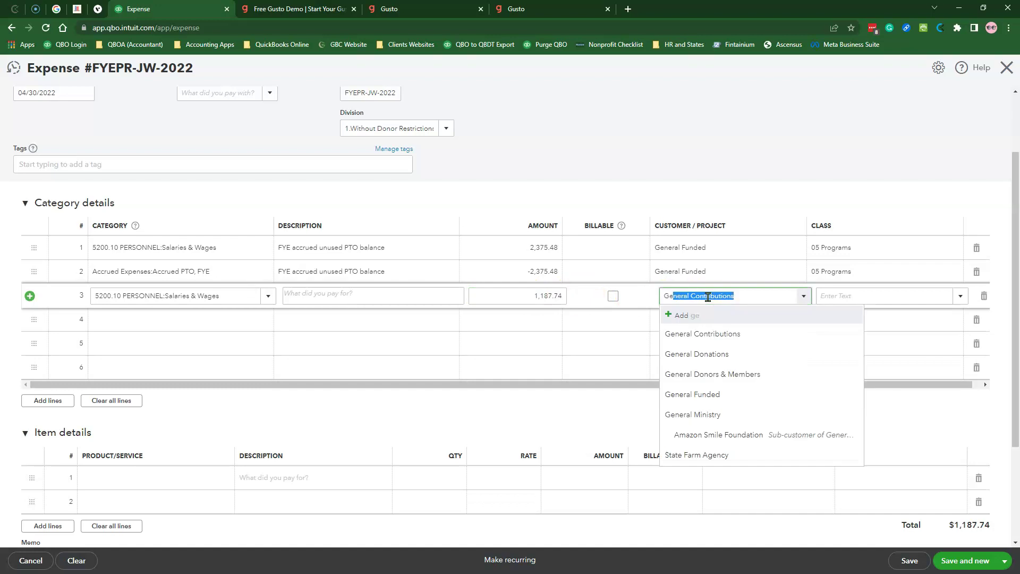
left_click(709, 394)
left_click(877, 296)
type("05")
left_click(859, 332)
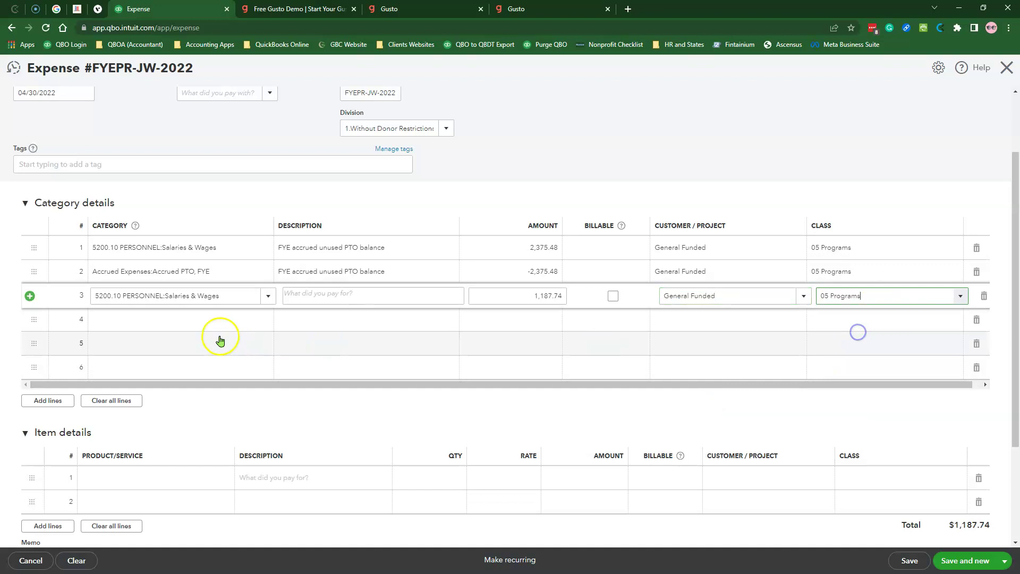
Assign the fourth line to 5200.10 PERSONNEL:Salaries & Wages with an amount of 2,375.48 multiplied by .5.
left_click(178, 318)
type("s")
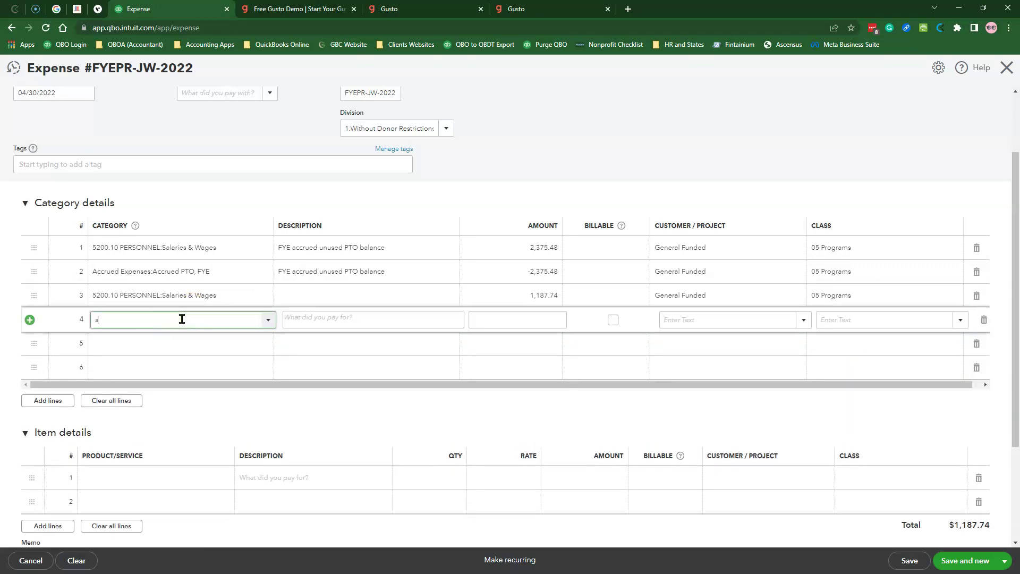
type(" & Wa")
left_click(167, 418)
left_click(528, 319)
key("ctrl+v")
type("*.05")
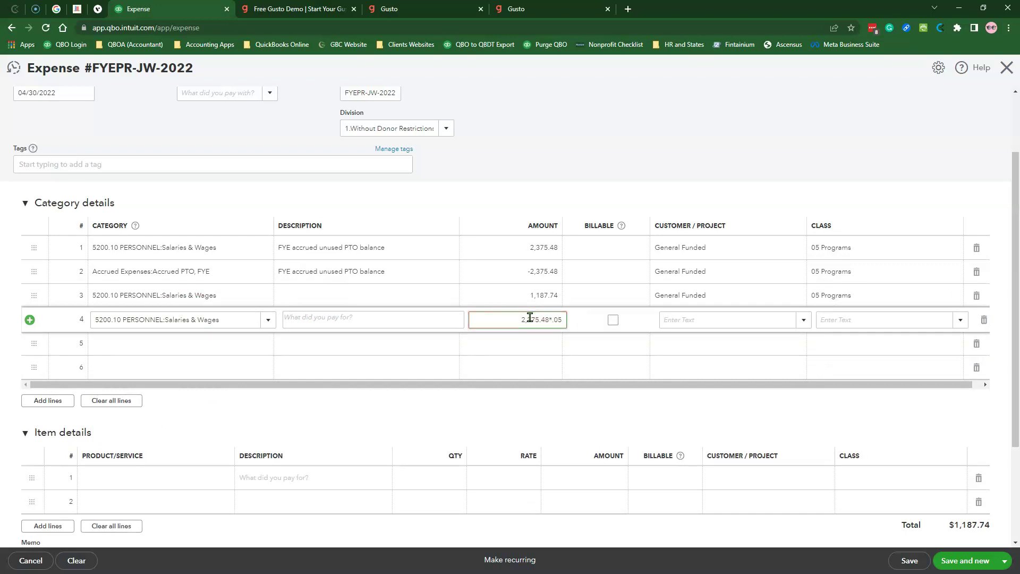
key("BackSpace")
key("BackSpace")
key("BackSpace")
type("5")
Set the fourth line's customer/project to General Funded and its class to 07 Mgmt. & General.
left_click(704, 317)
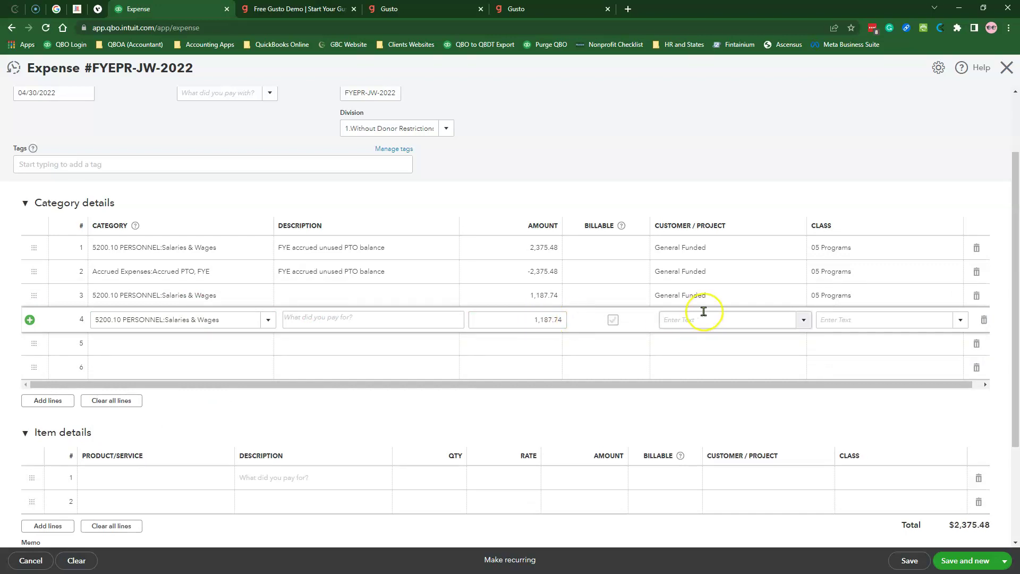
type("gene")
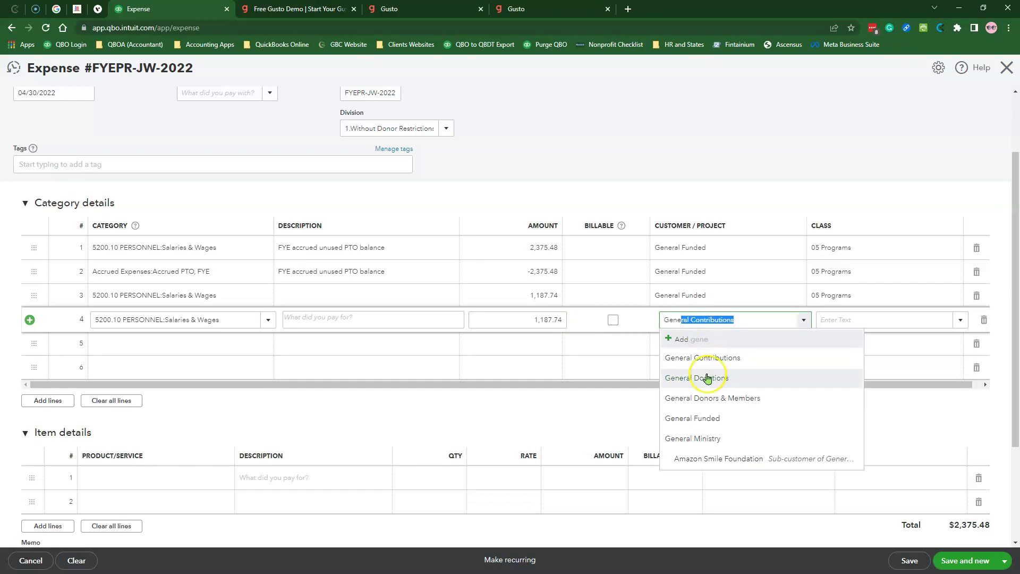
left_click(728, 419)
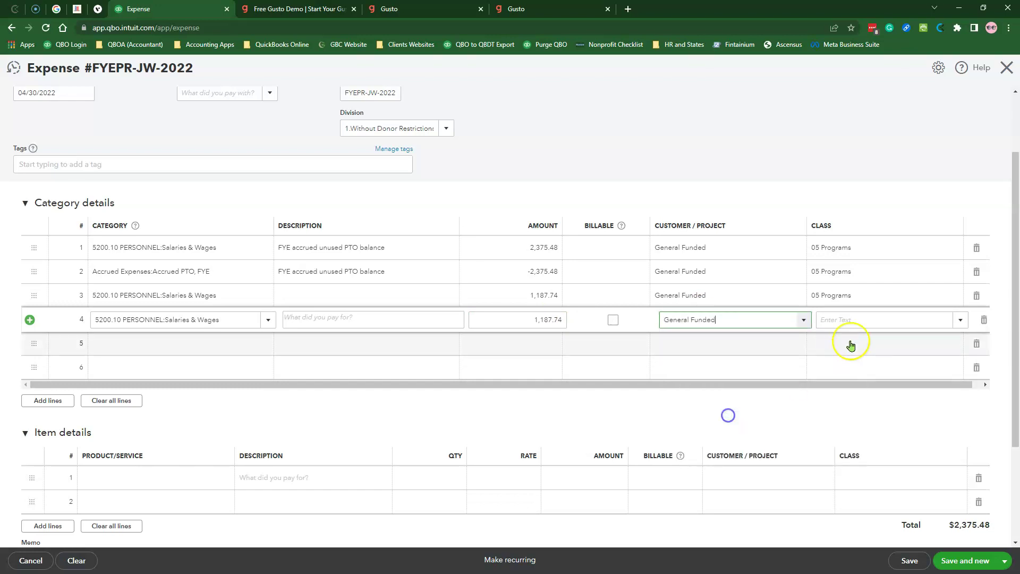
left_click(961, 321)
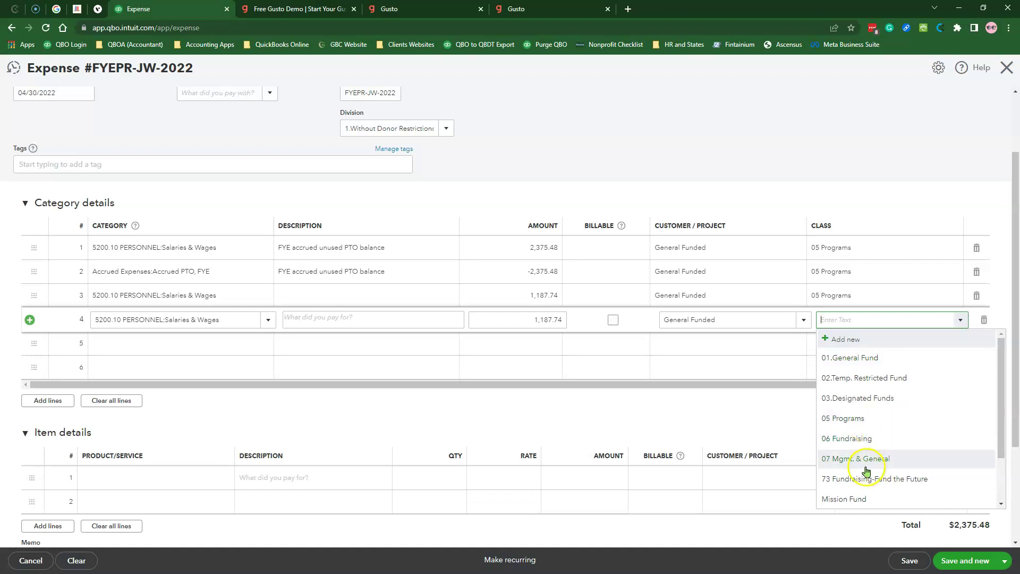
left_click(885, 458)
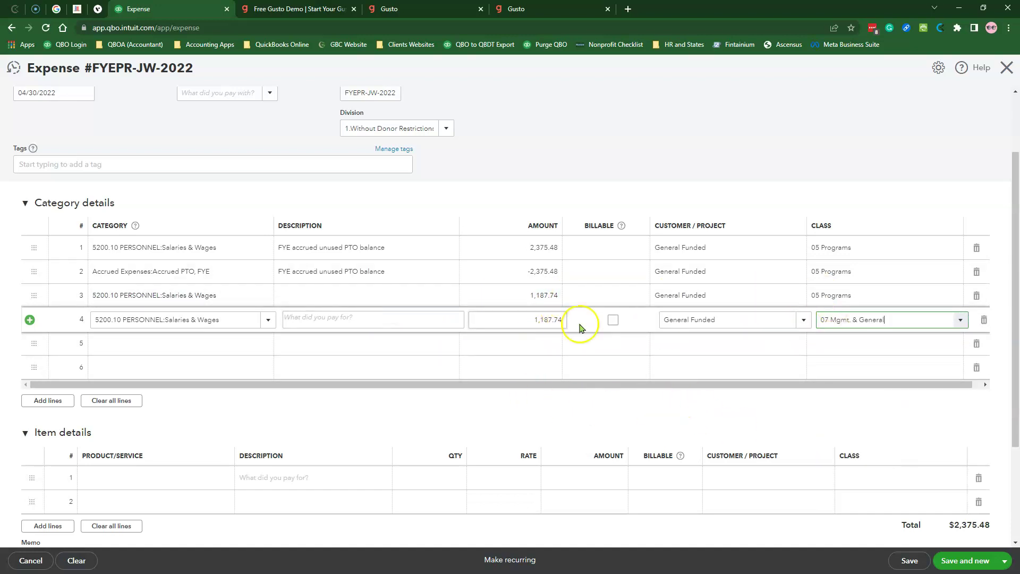
Copy the second line's description "FYE accrued unused PTO balance" to the third and fourth lines.
left_click(353, 295)
left_click(375, 281)
key("ctrl+c")
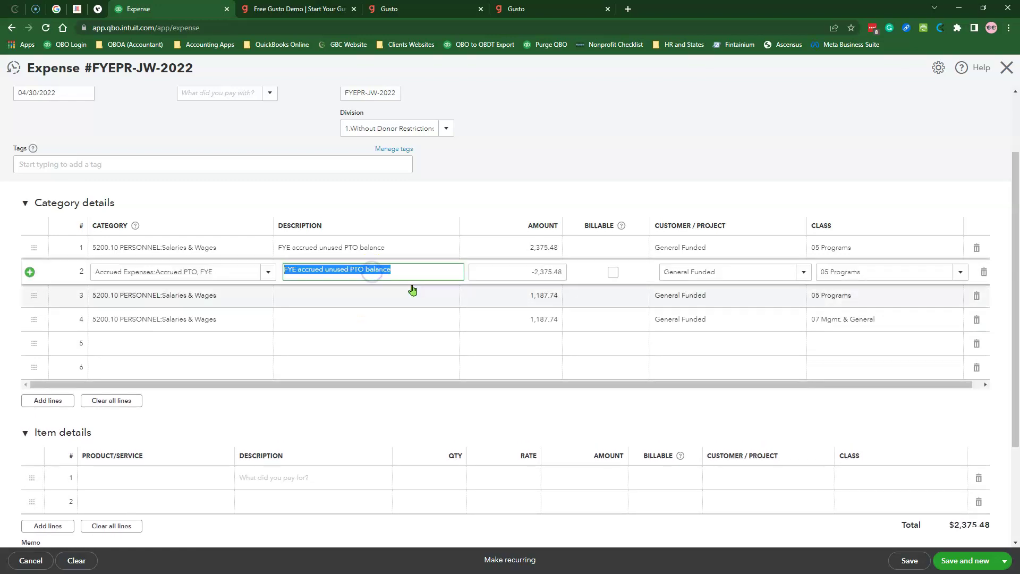
left_click(388, 296)
key("ctrl+v")
left_click(389, 319)
key("ctrl+v")
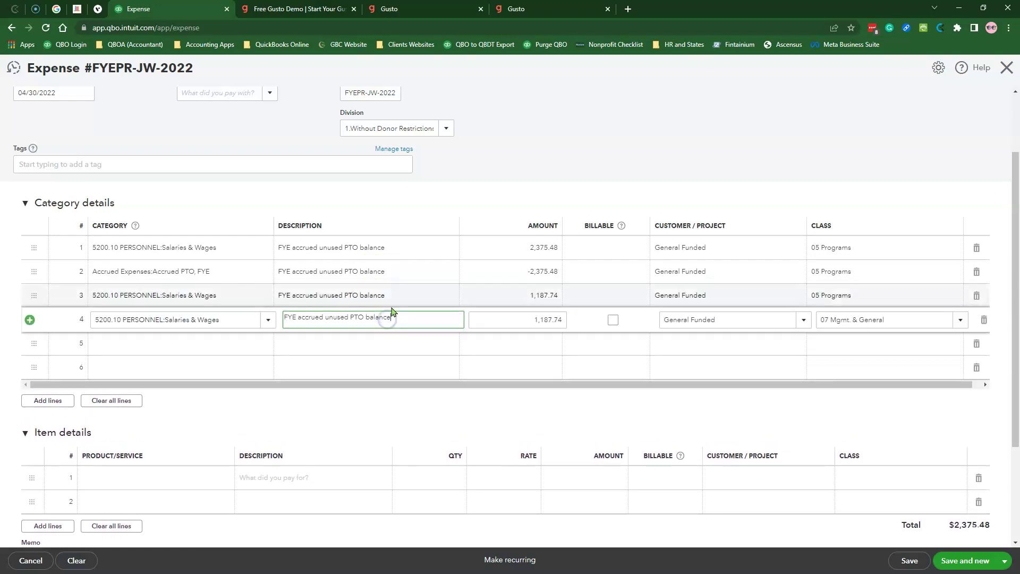
left_click(481, 396)
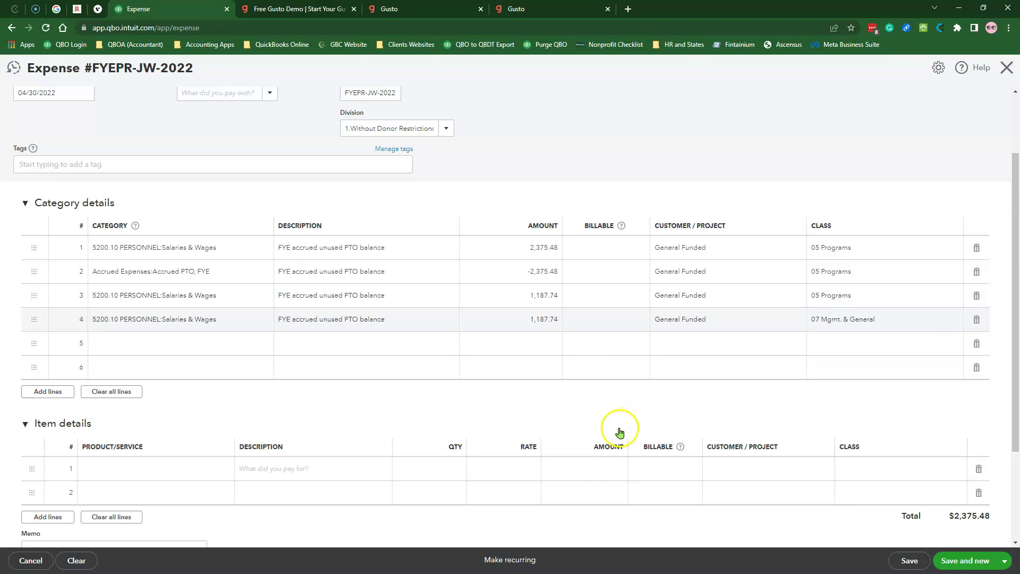
Assign the fifth line to Accrued Expenses:Accrued PTO, FYE and give it the description "FYE accrued unused PTO balance".
left_click(511, 319)
left_click(151, 346)
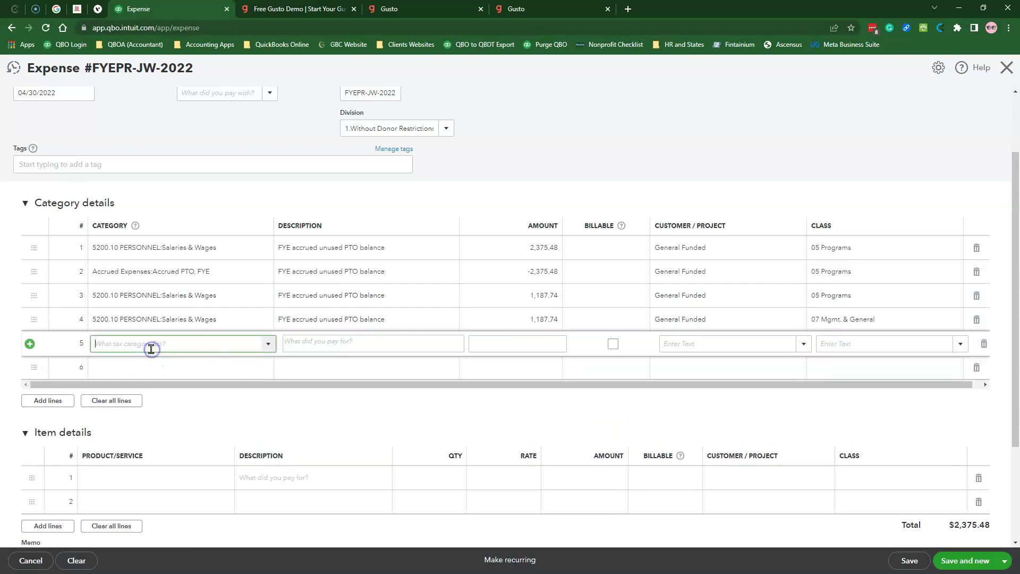
type("accr")
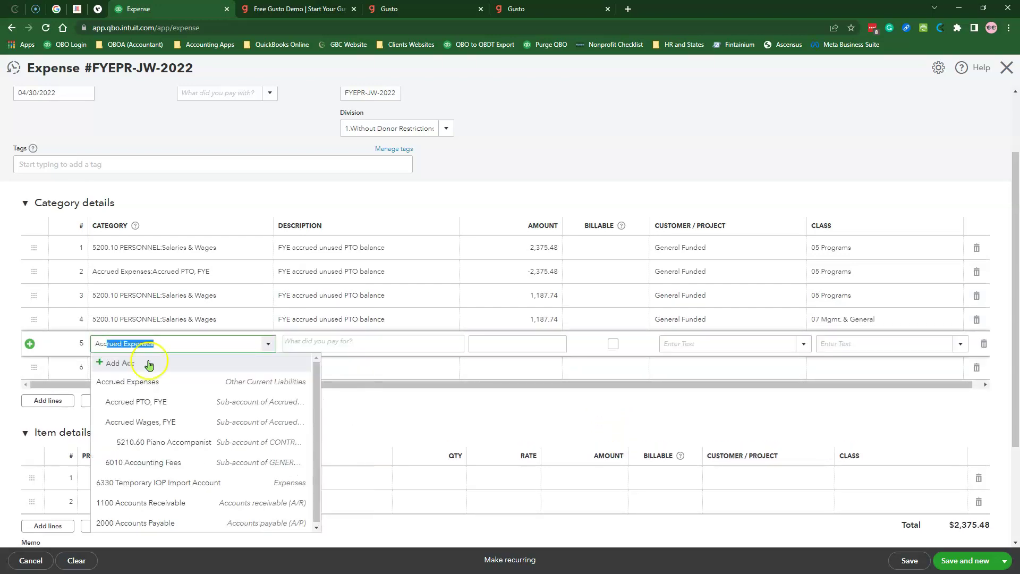
left_click(168, 410)
left_click(363, 319)
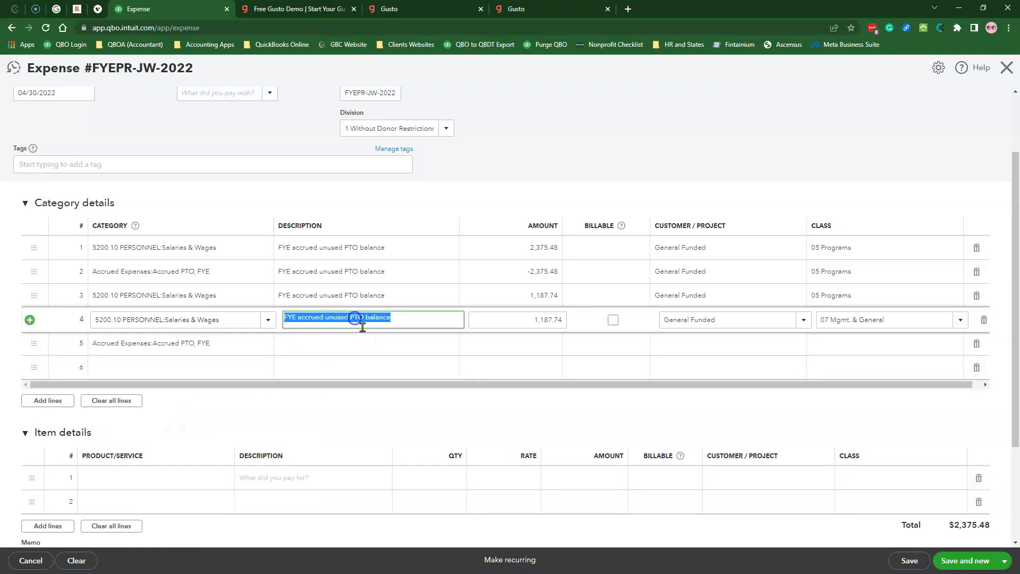
left_click(354, 344)
key("ctrl+v")
Set the fifth line's amount to -1,187.74.
left_click(528, 342)
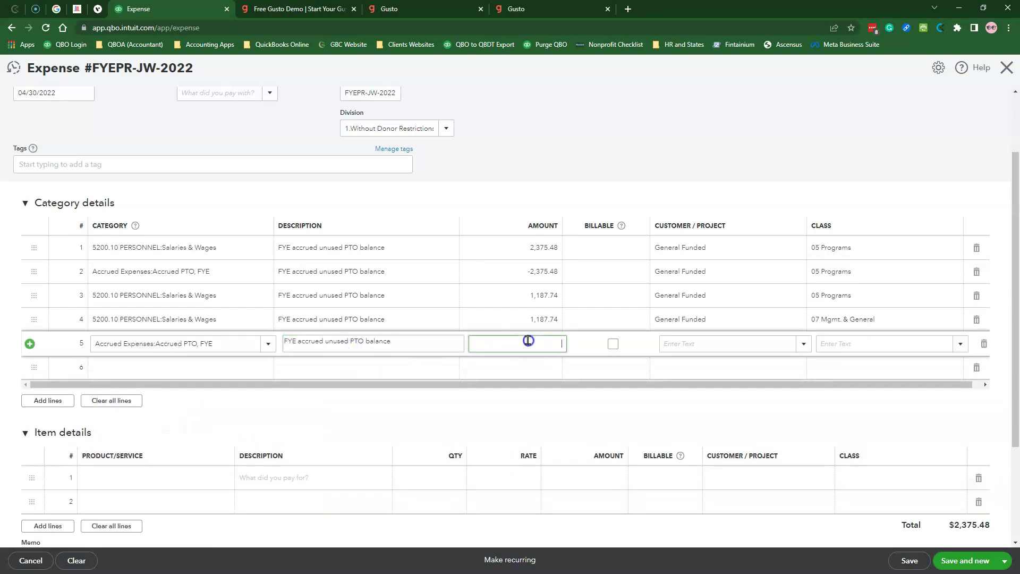
type("-")
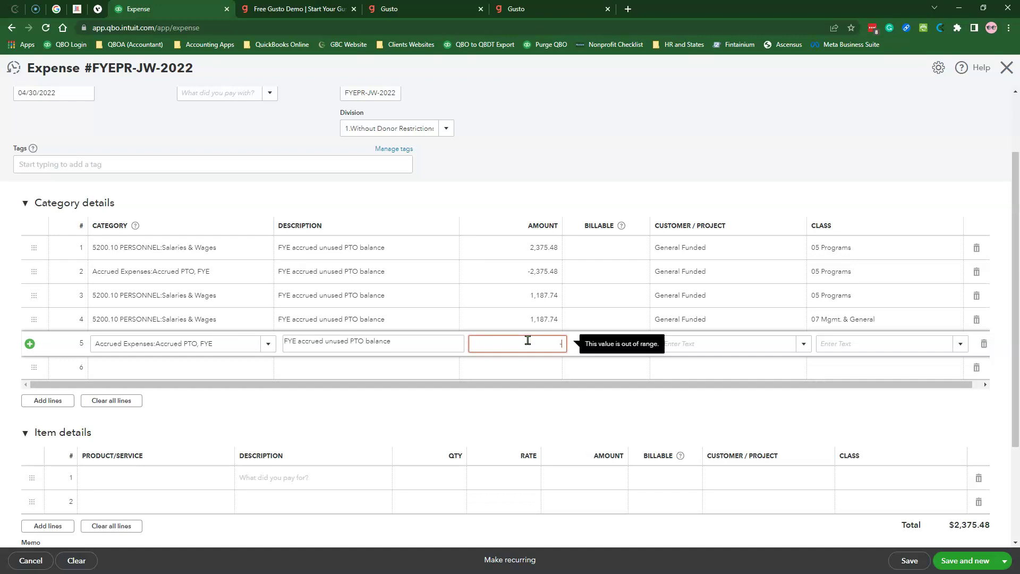
type("1,187.74")
left_click(627, 342)
Set the fifth line's customer/project to General Funded and its class to 05 Programs.
left_click(672, 344)
type("gen")
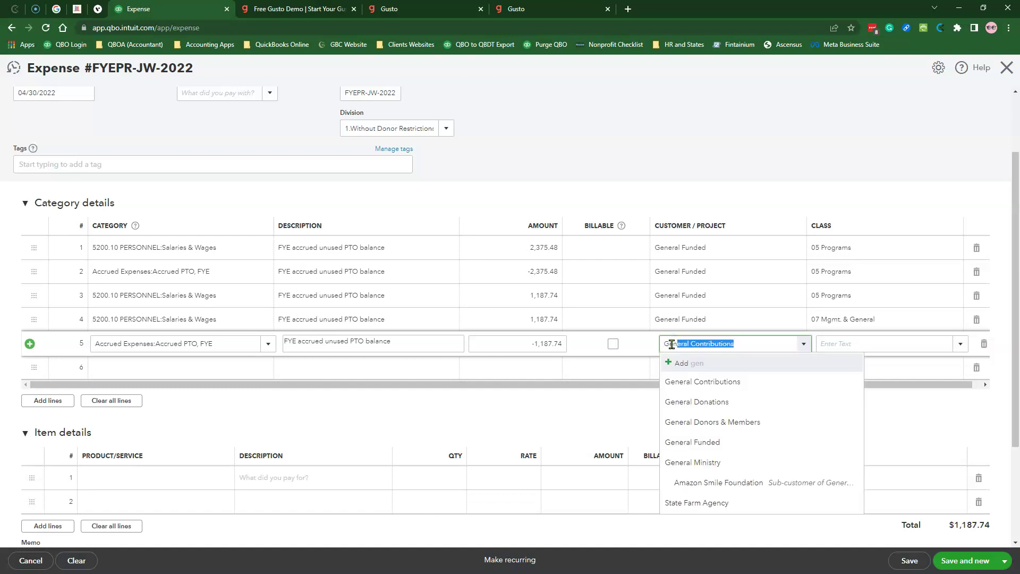
left_click(702, 446)
left_click(961, 344)
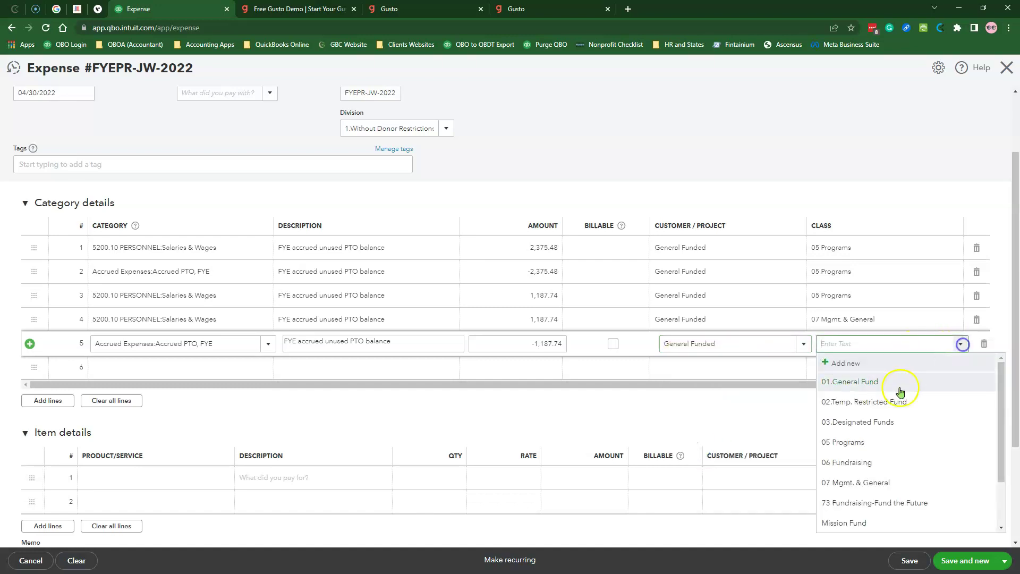
left_click(872, 451)
Assign the sixth line to Accrued Expenses:Accrued PTO, FYE and give it the description "FYE accrued unused PTO balance".
left_click(214, 374)
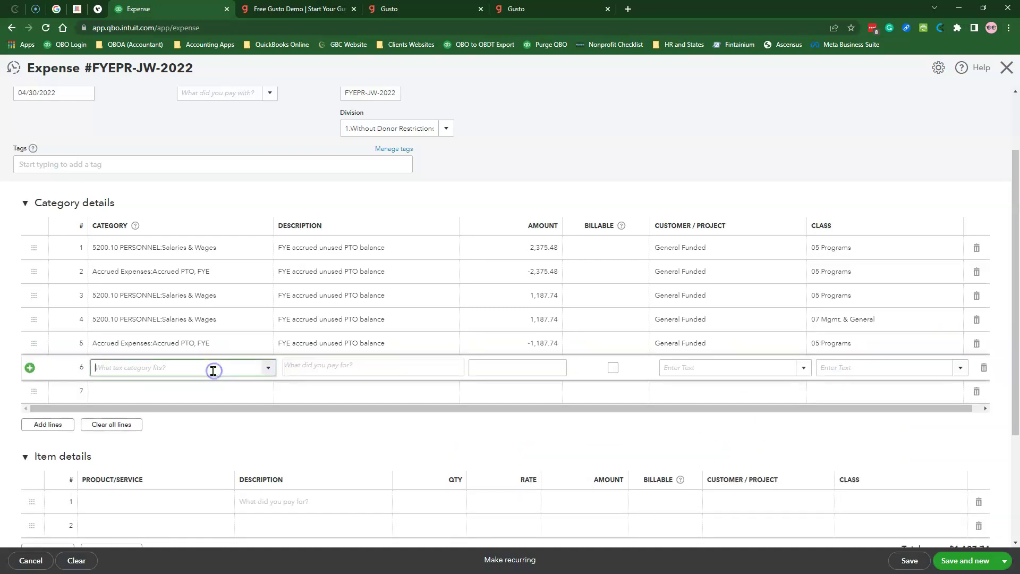
type("Accrued Expenses")
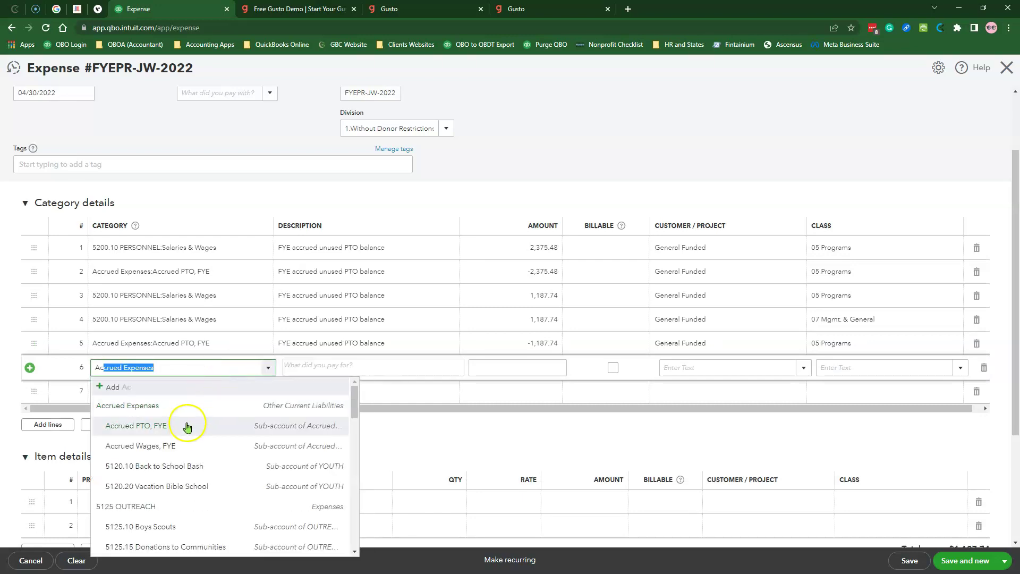
left_click(182, 425)
left_click(344, 366)
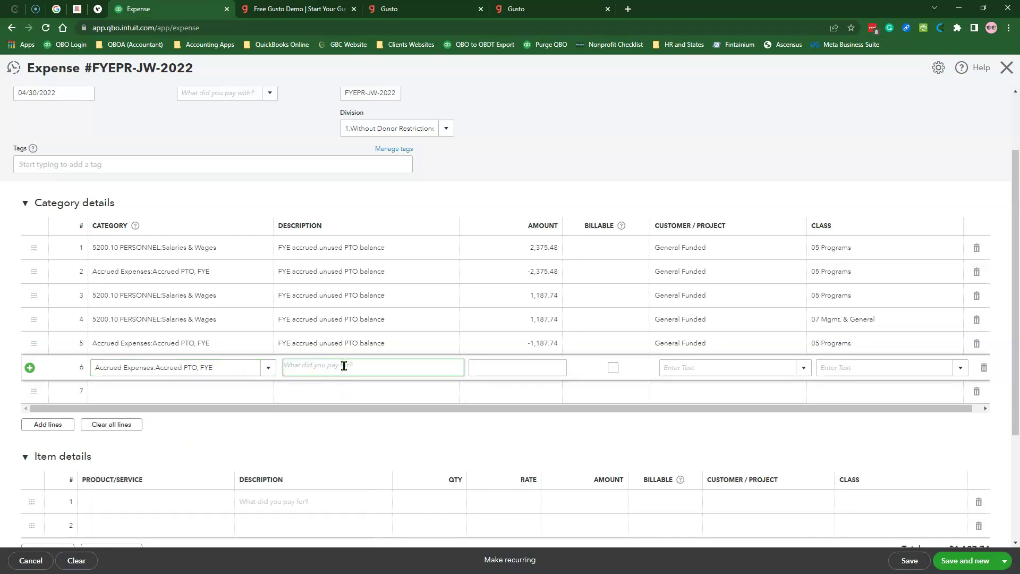
key("ctrl+v")
Set the sixth line's amount to -1,187.74.
left_click(501, 368)
type("-")
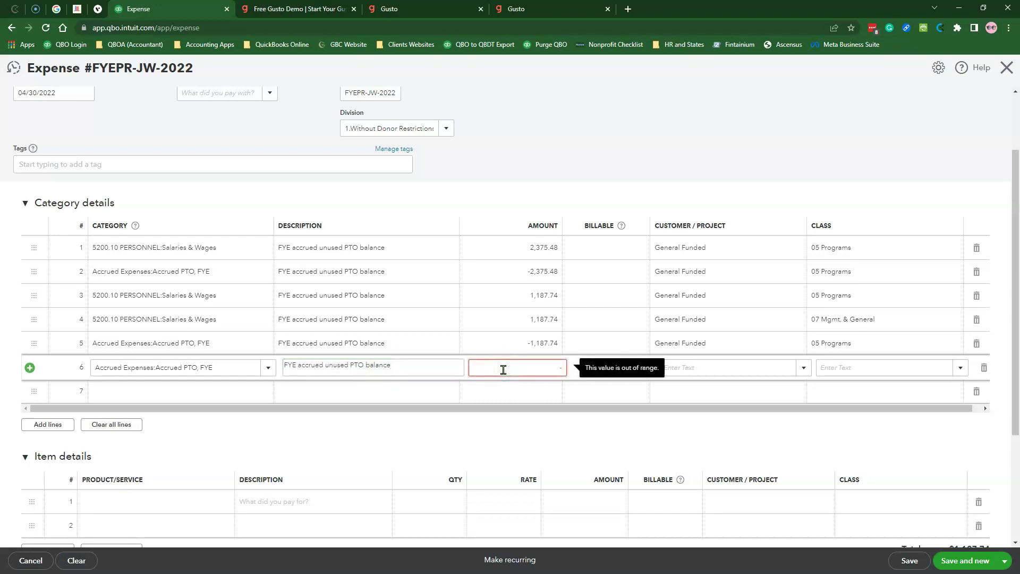
type("1,187.74")
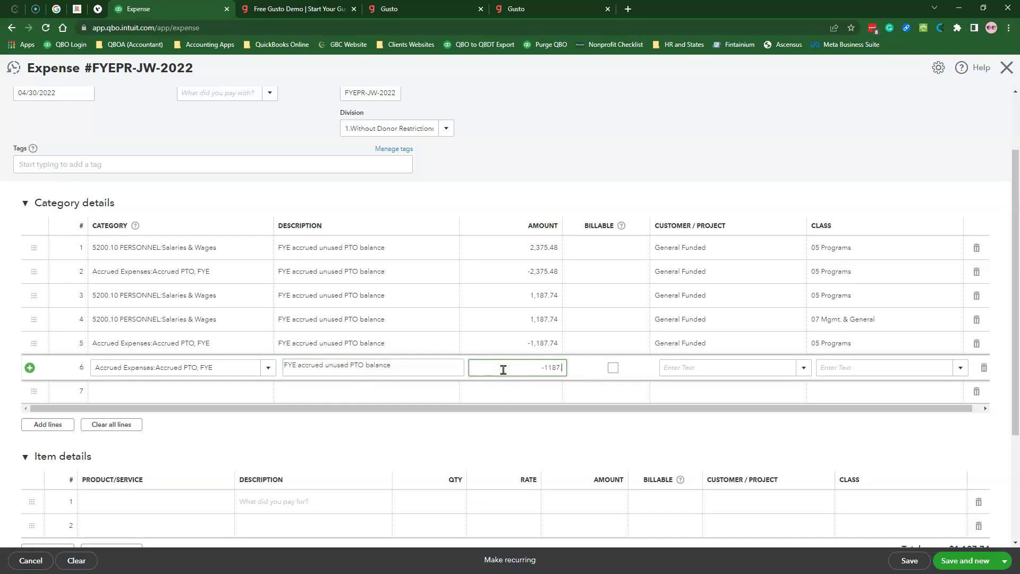
key("Tab")
Set the sixth line's customer/project to General Funded and its class to 07 Mgmt. & General.
type("Ge")
left_click(747, 468)
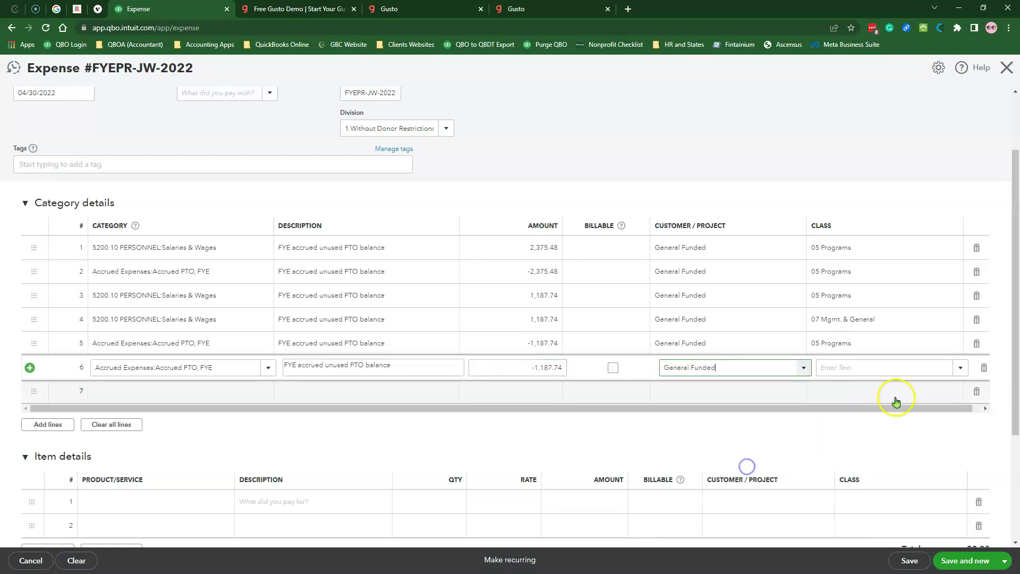
left_click(958, 368)
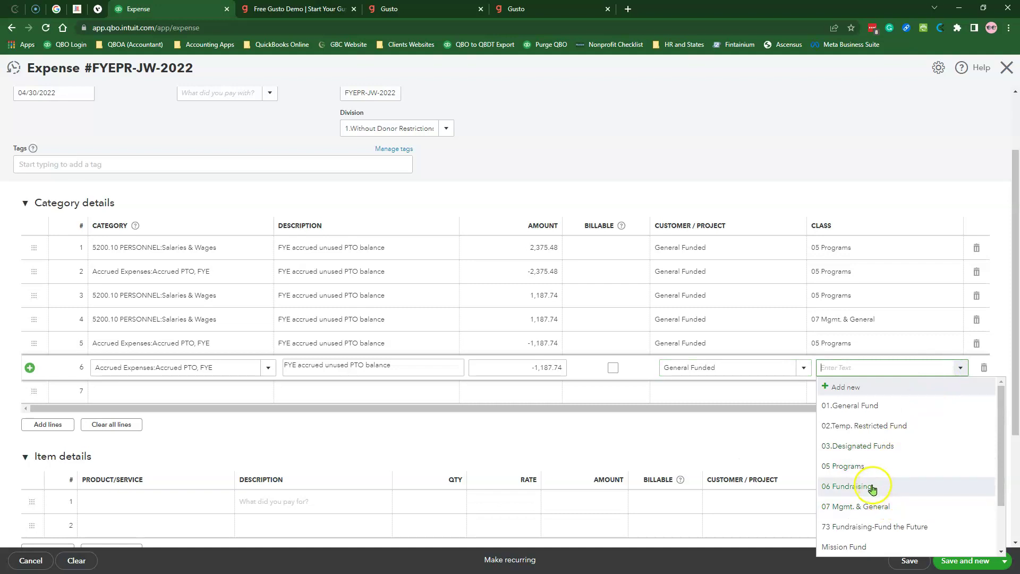
left_click(874, 506)
left_click(819, 126)
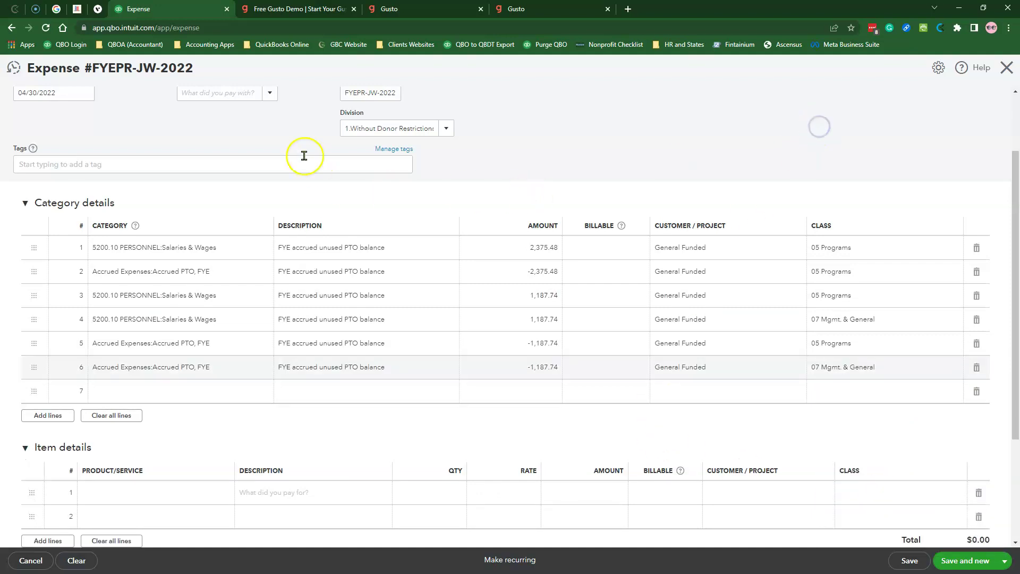
Copy the sixth line's description "FYE accrued unused PTO balance" into the expense's memo.
scroll(306, 157, "up", 2)
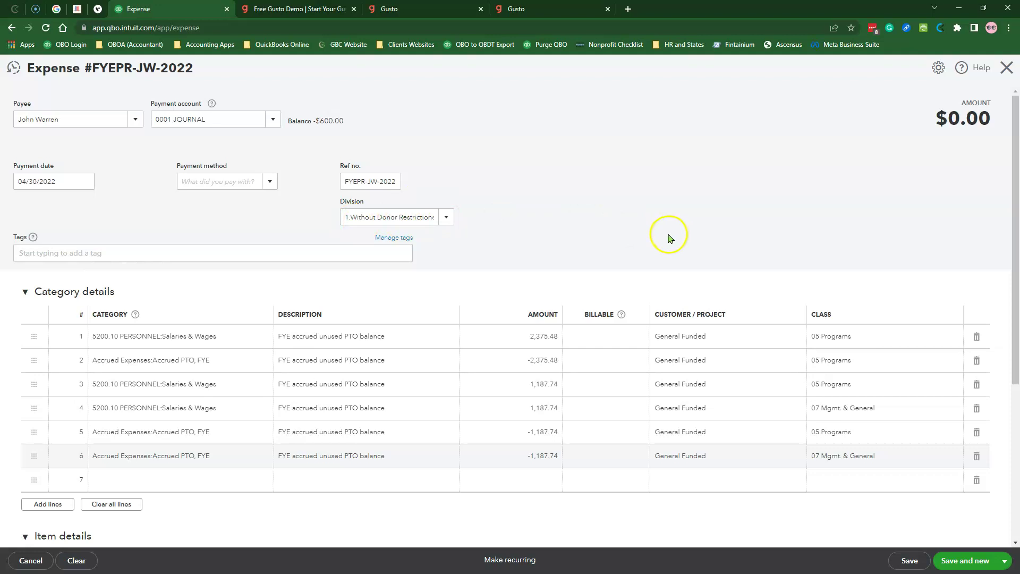
scroll(669, 237, "down", 3)
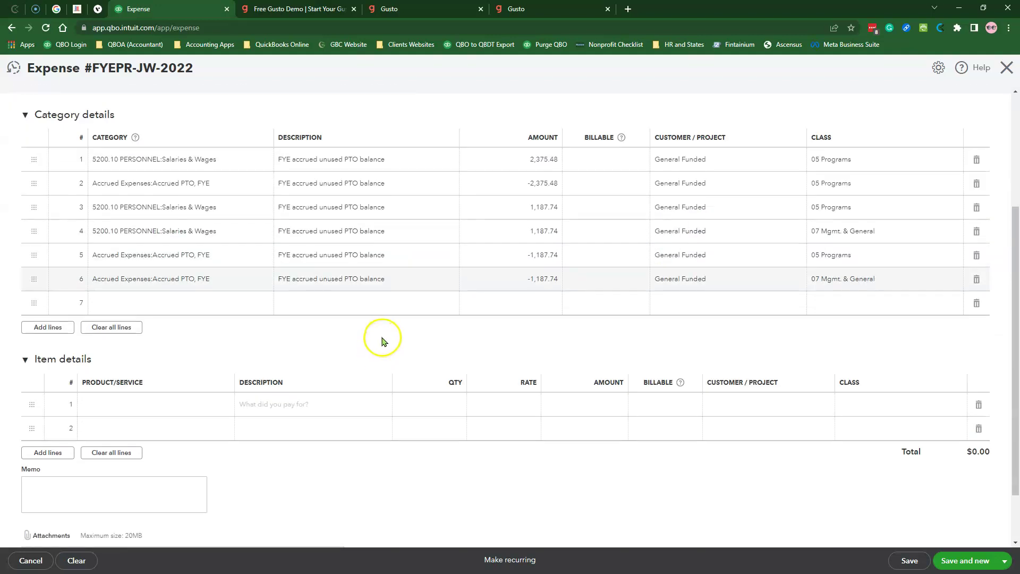
left_click(384, 280)
key("ctrl+c")
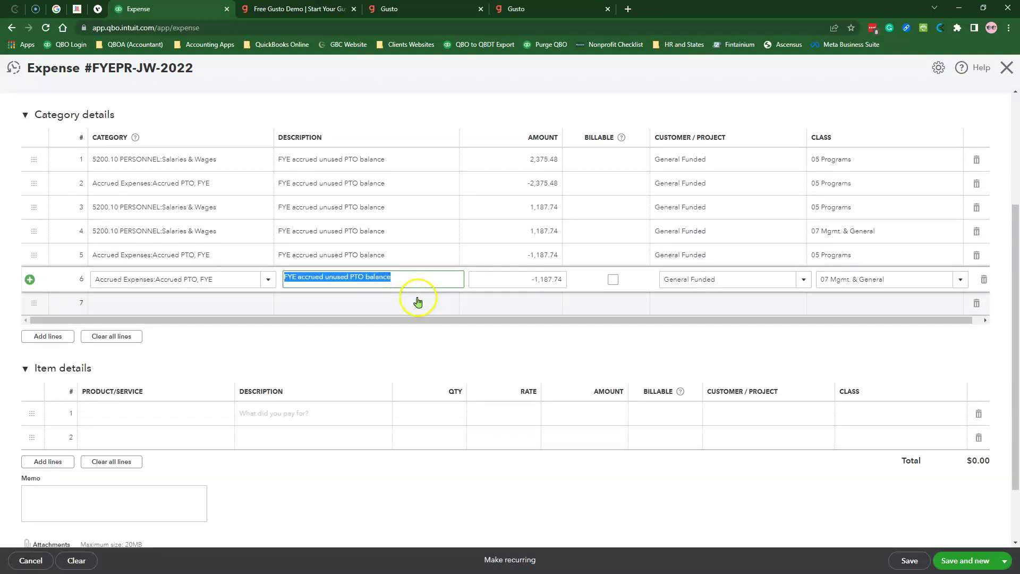
scroll(421, 311, "down", 2)
left_click(130, 418)
key("ctrl+v")
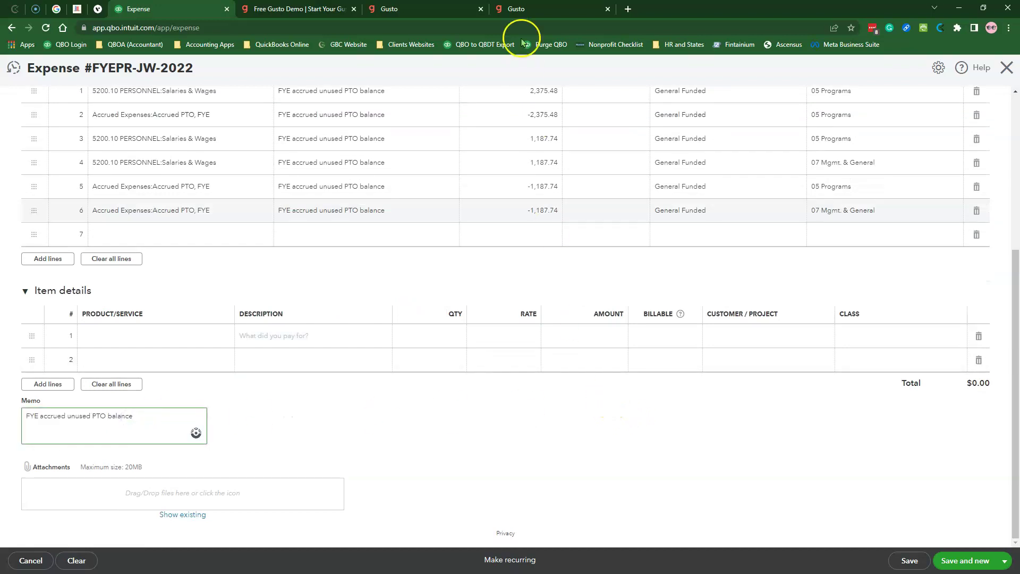
Check the Time Off Balances report and its download options in Gusto, and return to the expense in QuickBooks Online to review its lines.
left_click(521, 9)
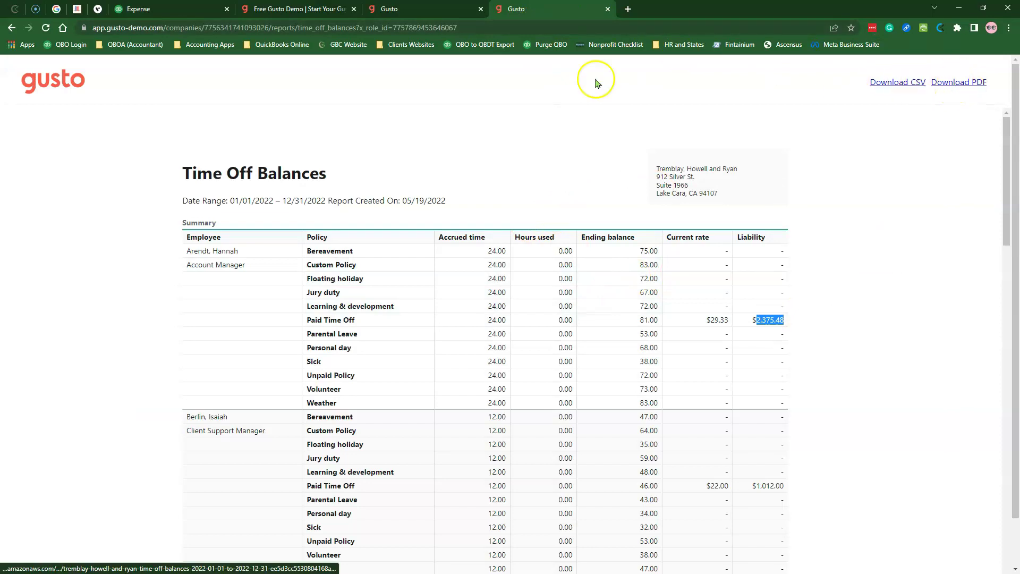
left_click(139, 9)
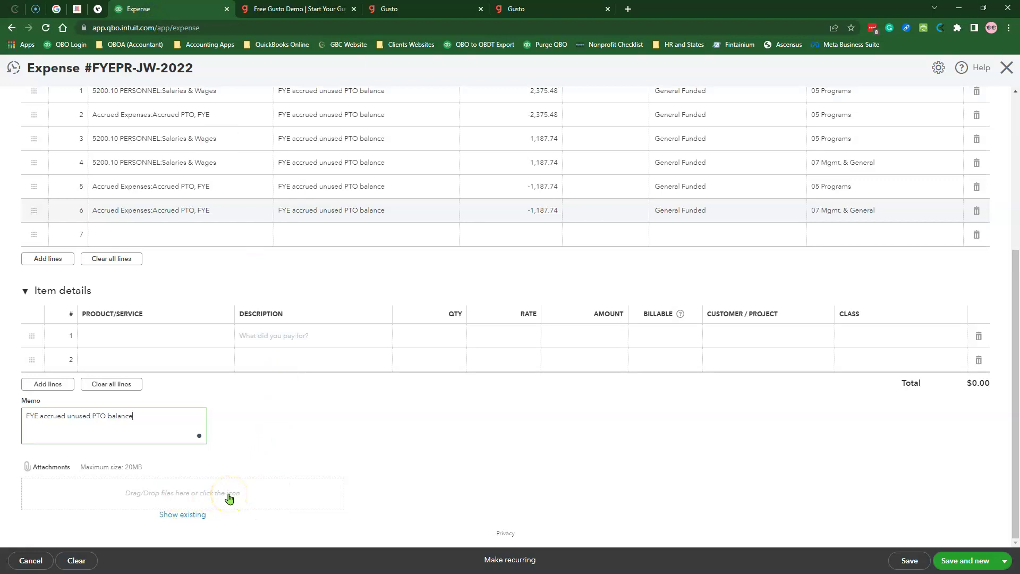
scroll(523, 419, "up", 3)
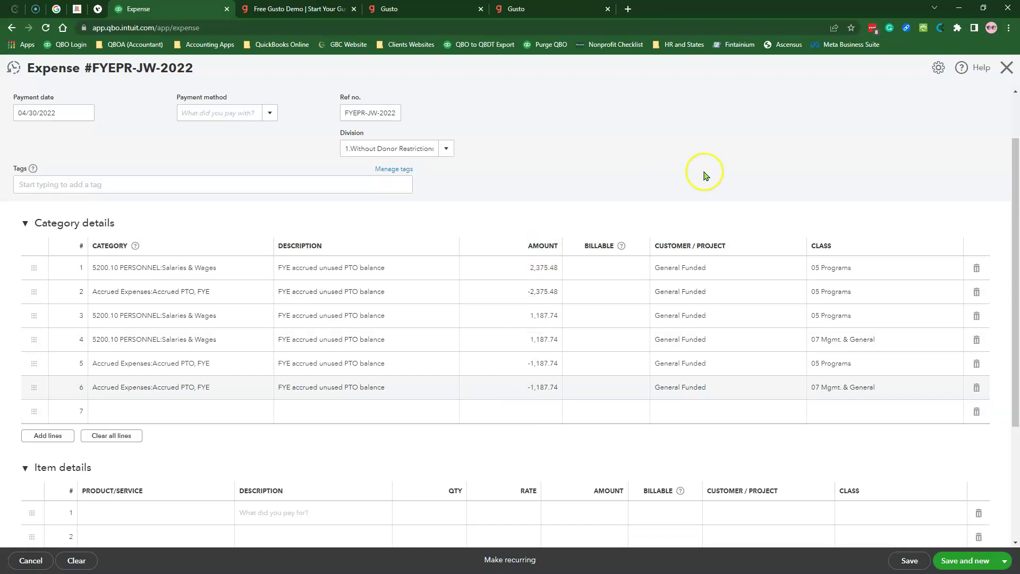
Check the expense form's display options and review the expense's header, category lines, total and memo.
left_click(939, 68)
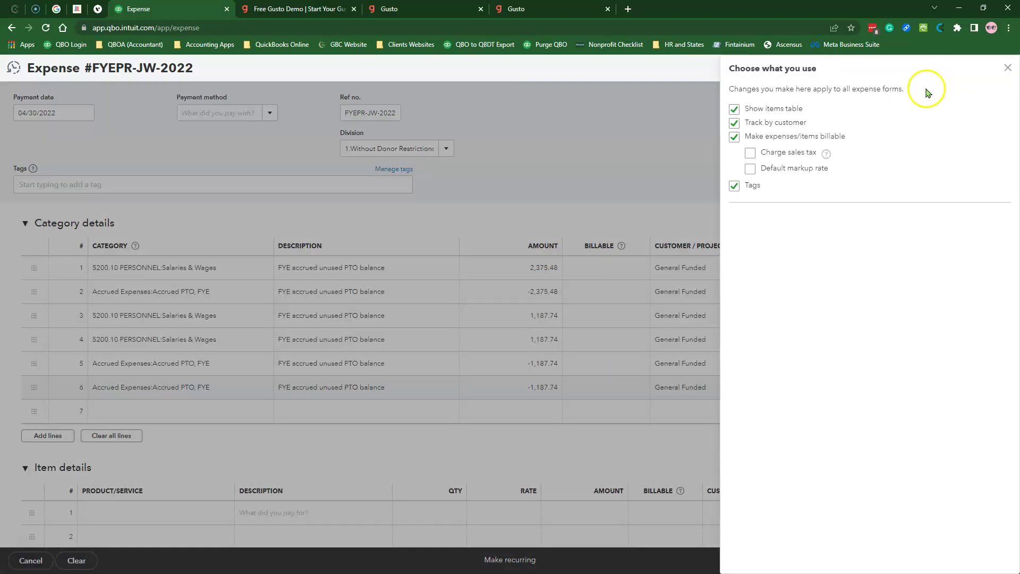
left_click(1011, 69)
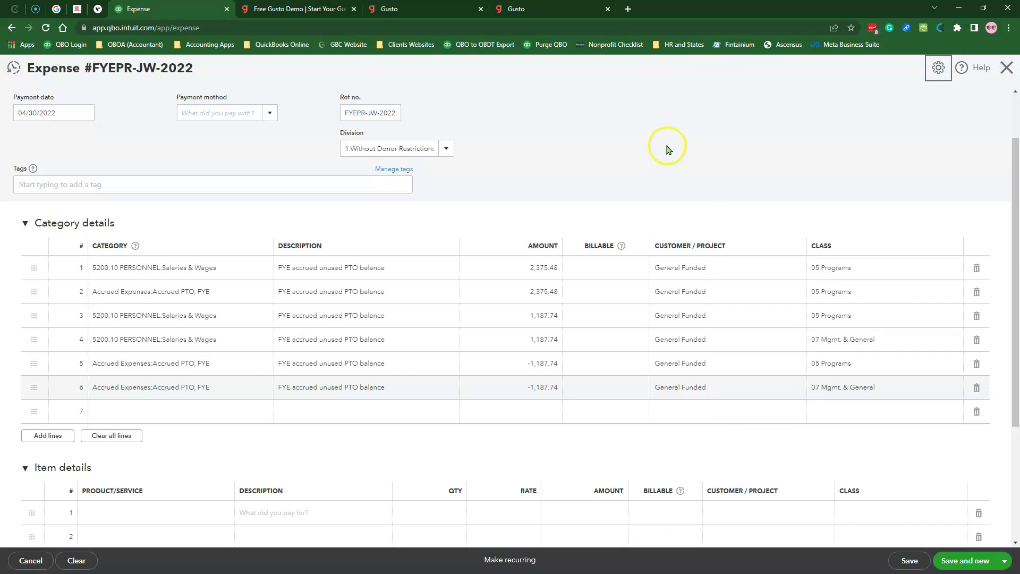
scroll(587, 216, "up", 2)
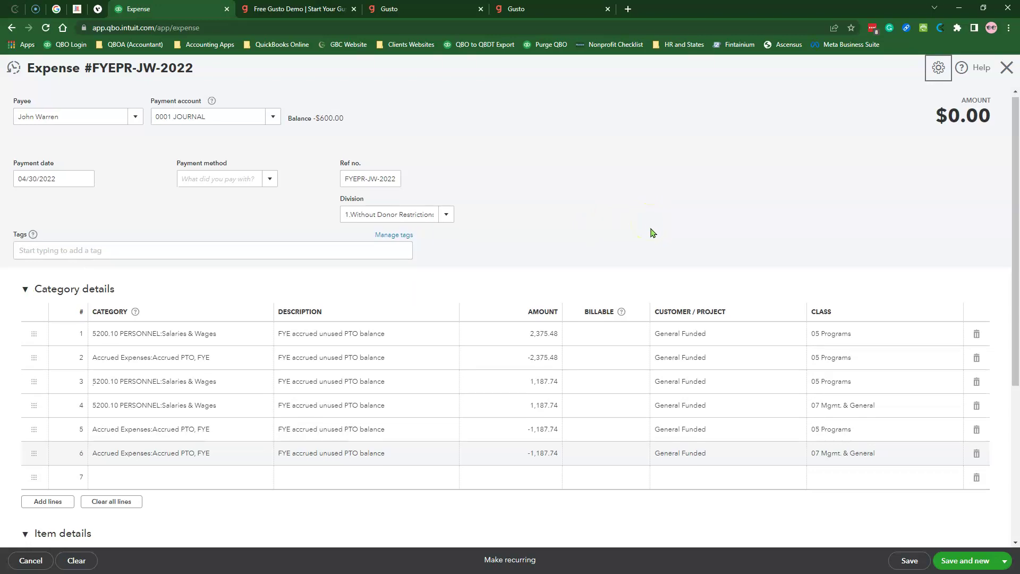
scroll(651, 228, "down", 3)
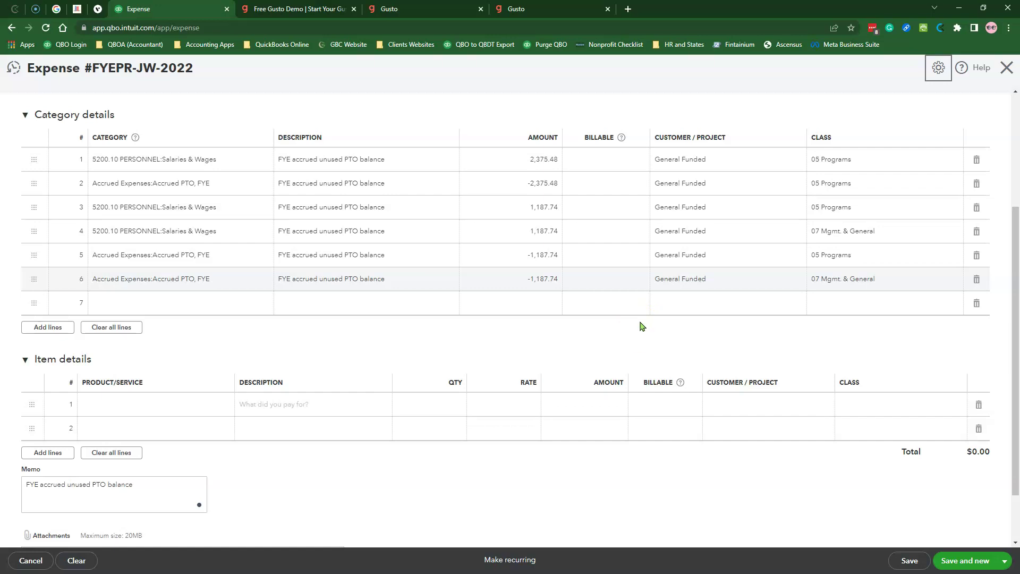
scroll(641, 326, "up", 3)
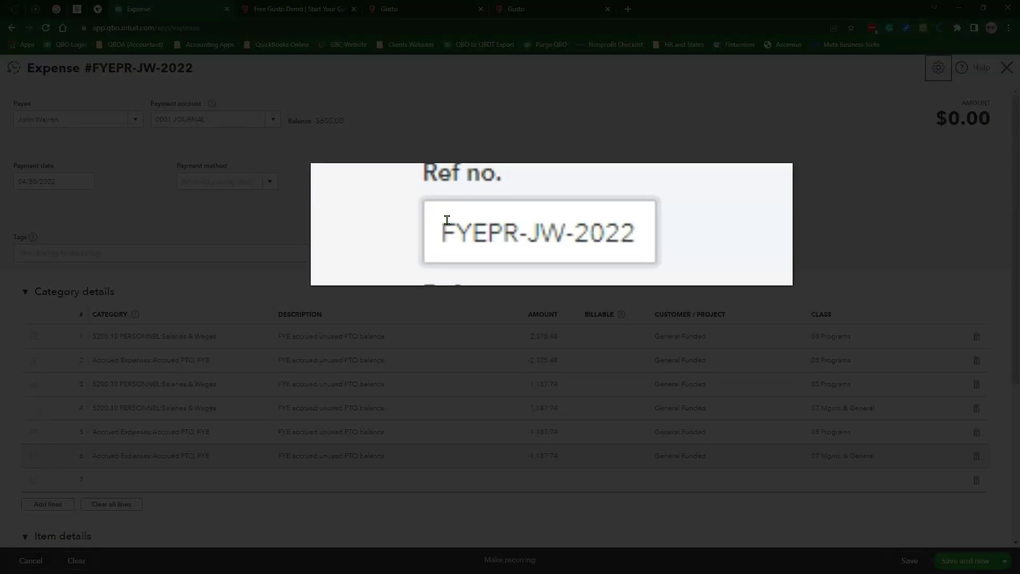
Change the expense's reference number to FYEPR-JW-04302022 so that it carries the full year-end date.
left_click_drag(432, 221, 631, 215)
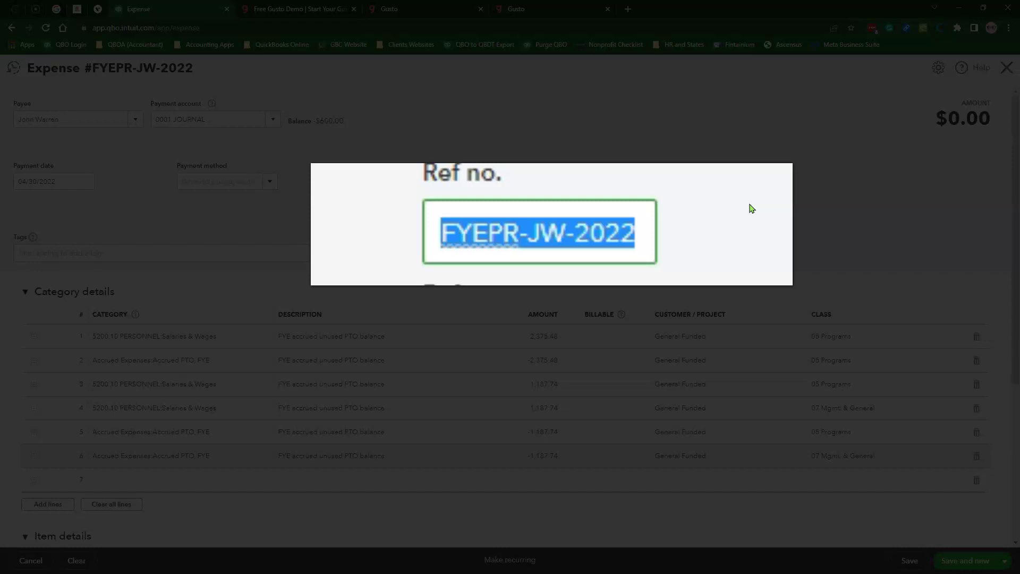
left_click(577, 227)
type("0430")
left_click(446, 176)
left_click_drag(637, 244, 736, 242)
left_click(620, 232)
left_click(468, 181)
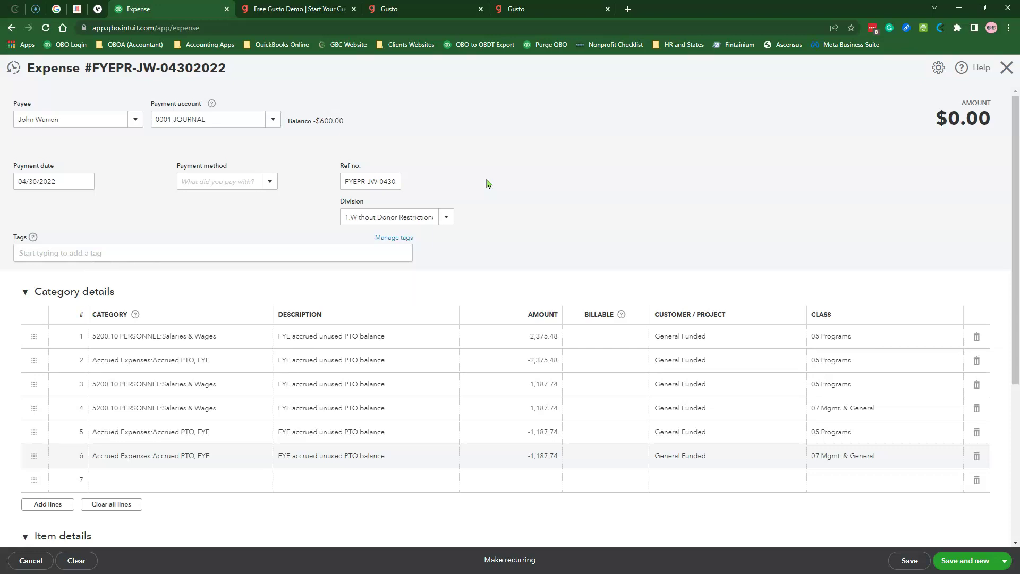
Review the expense's lines and memo once more, and save and close the expense.
scroll(494, 207, "down", 5)
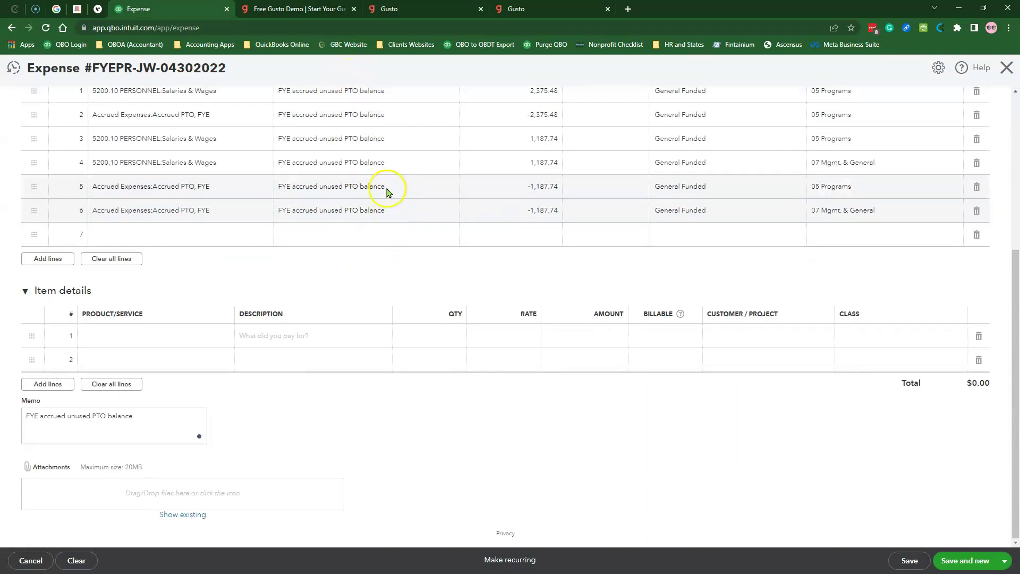
scroll(387, 192, "up", 5)
scroll(375, 346, "down", 5)
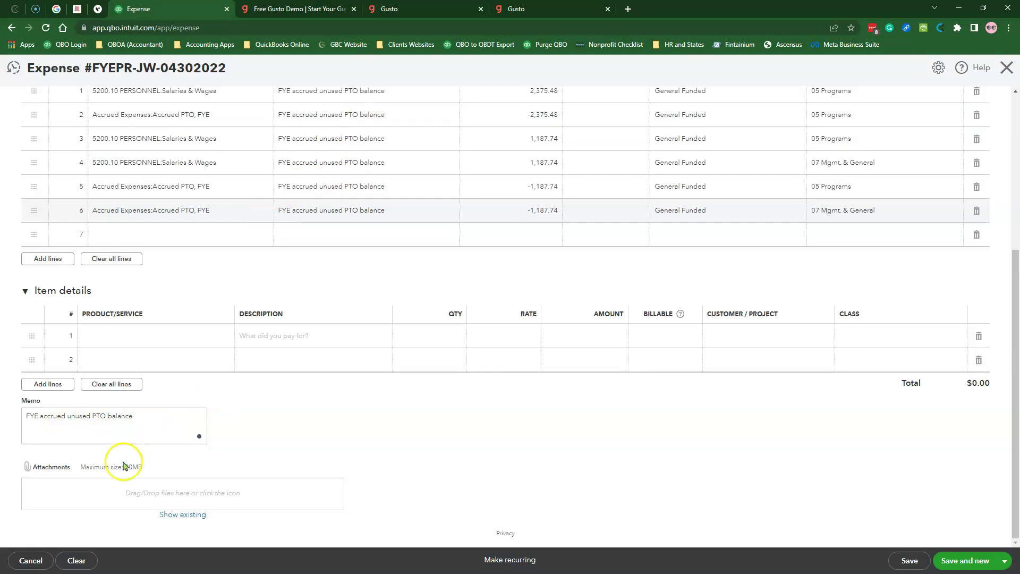
scroll(554, 449, "up", 2)
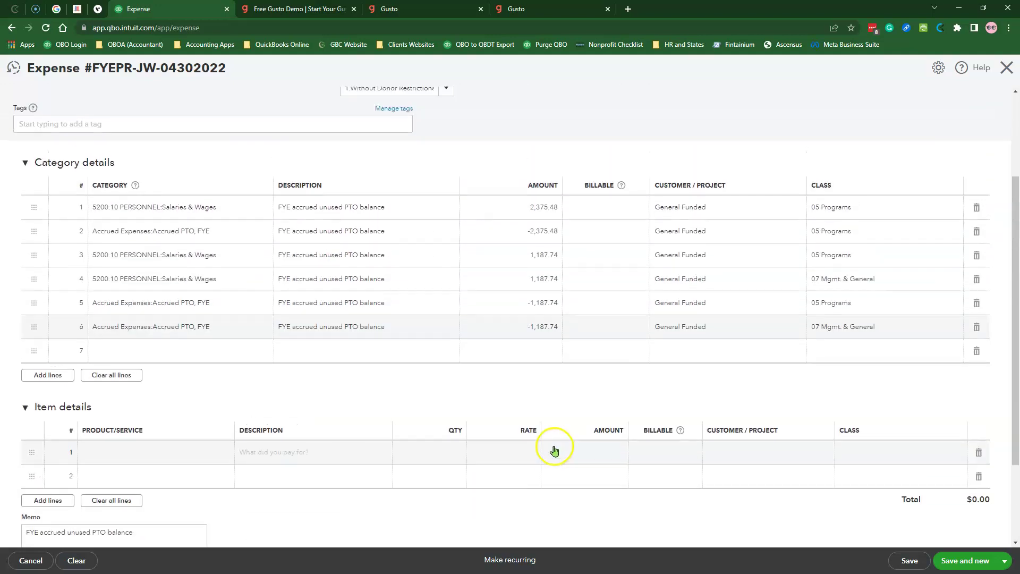
scroll(554, 451, "up", 1)
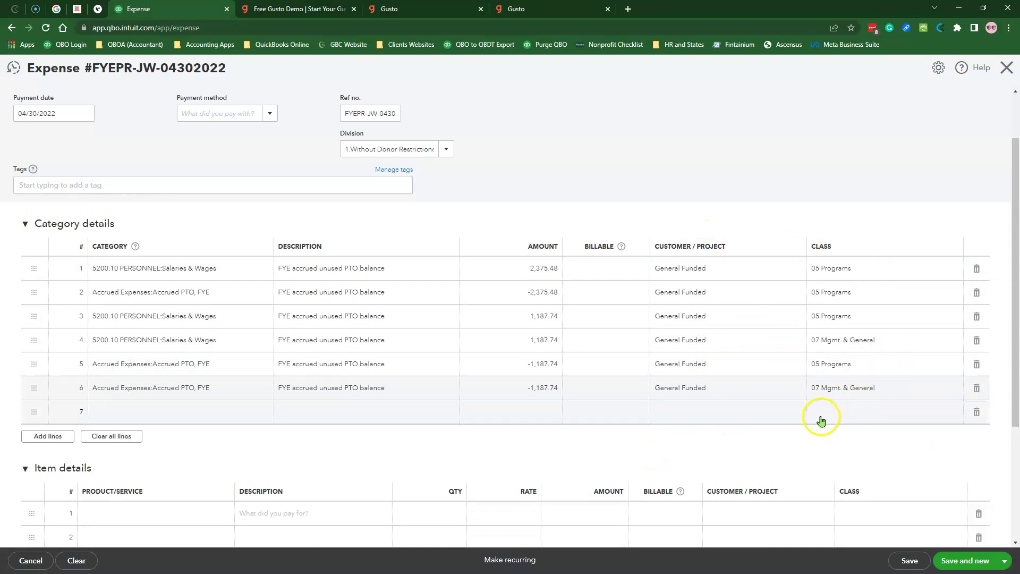
scroll(781, 445, "down", 3)
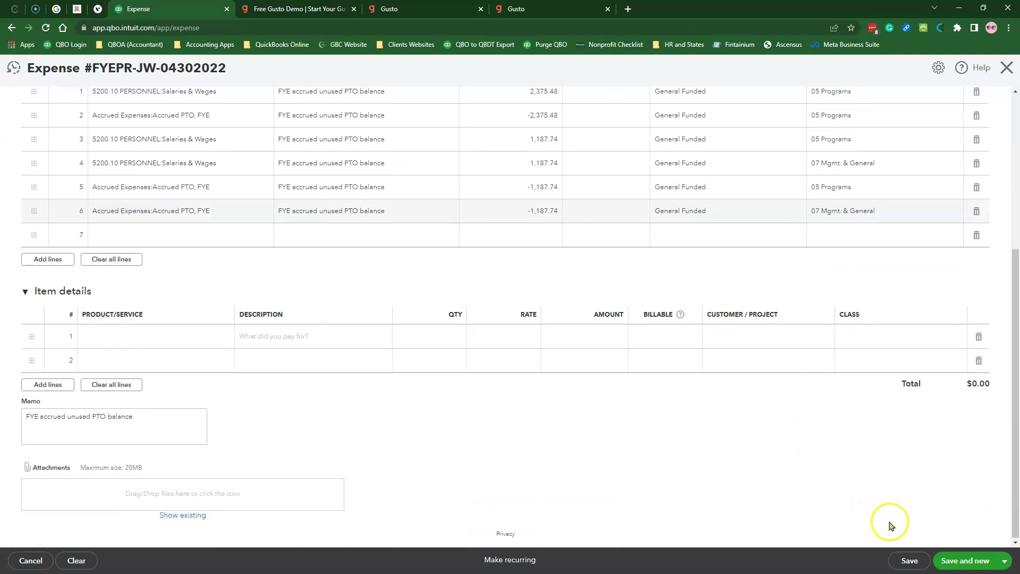
left_click(1004, 561)
left_click(953, 545)
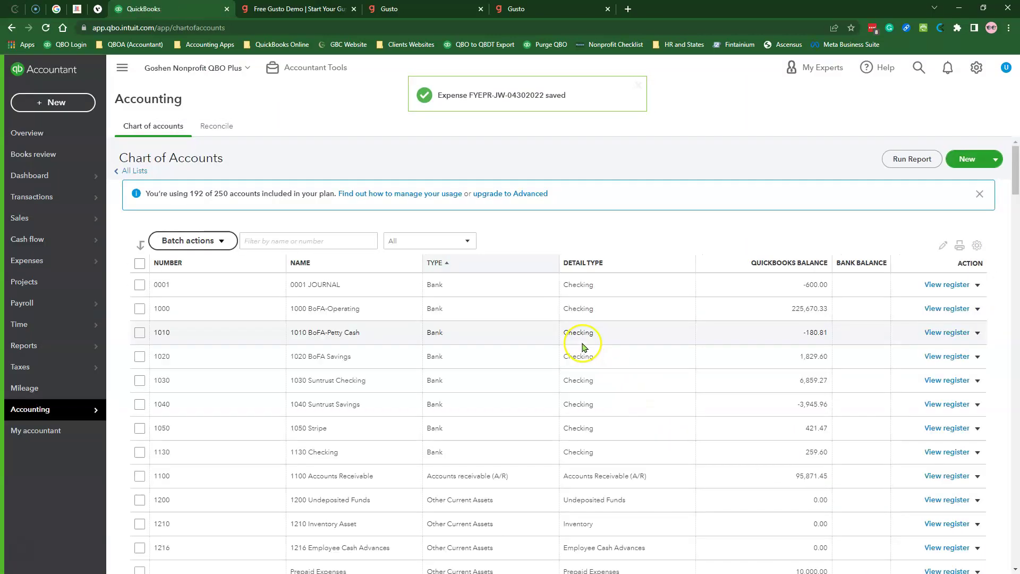
Run the account report for the Accrued Expenses parent account from the chart of accounts.
scroll(569, 378, "down", 3)
scroll(569, 379, "down", 5)
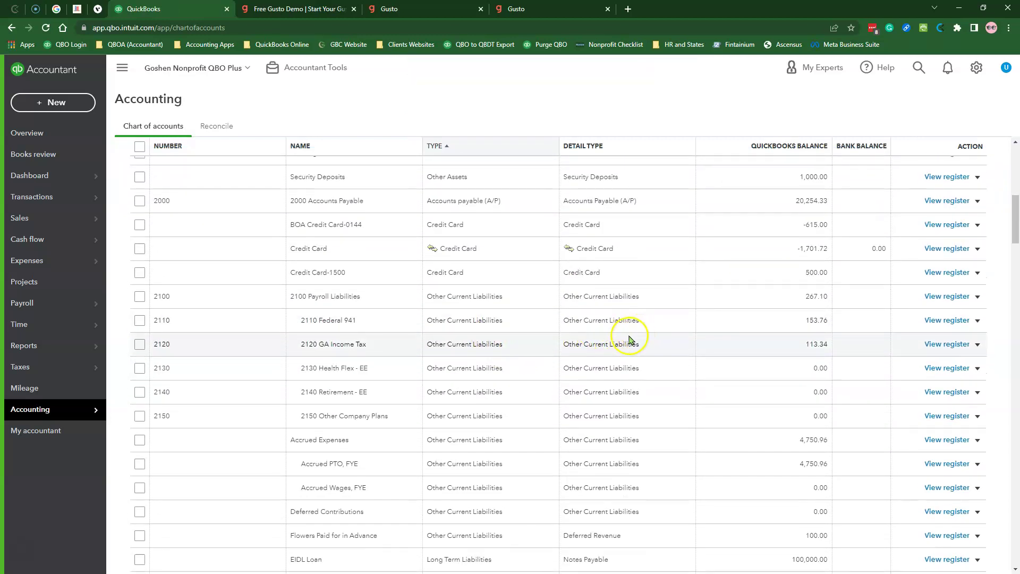
scroll(534, 372, "down", 3)
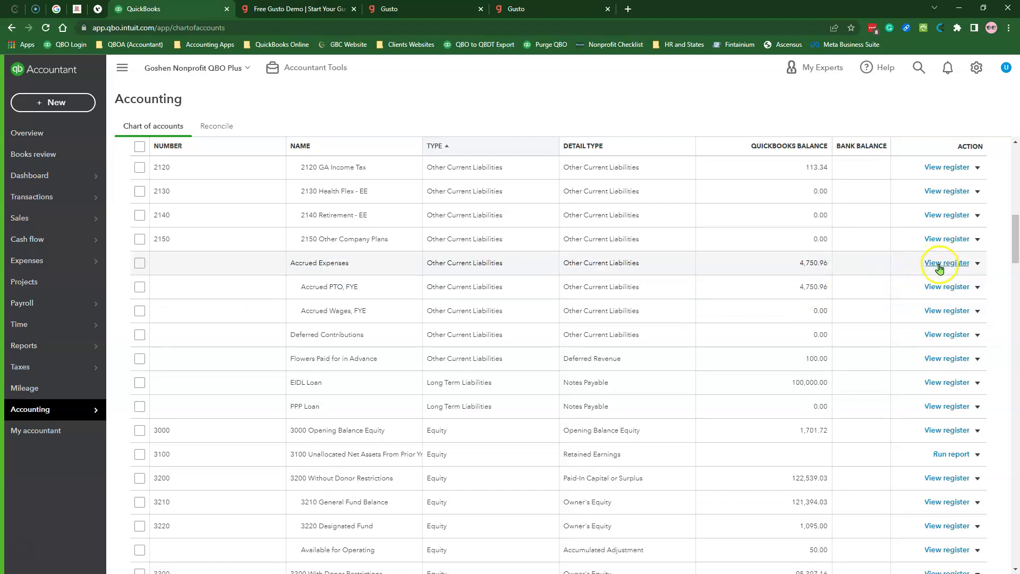
left_click(977, 264)
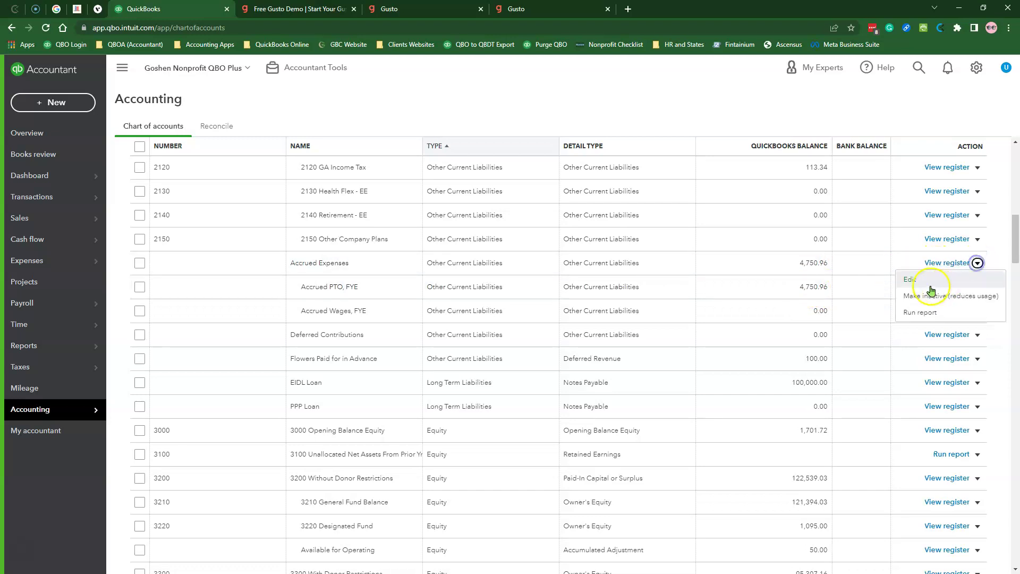
left_click(918, 312)
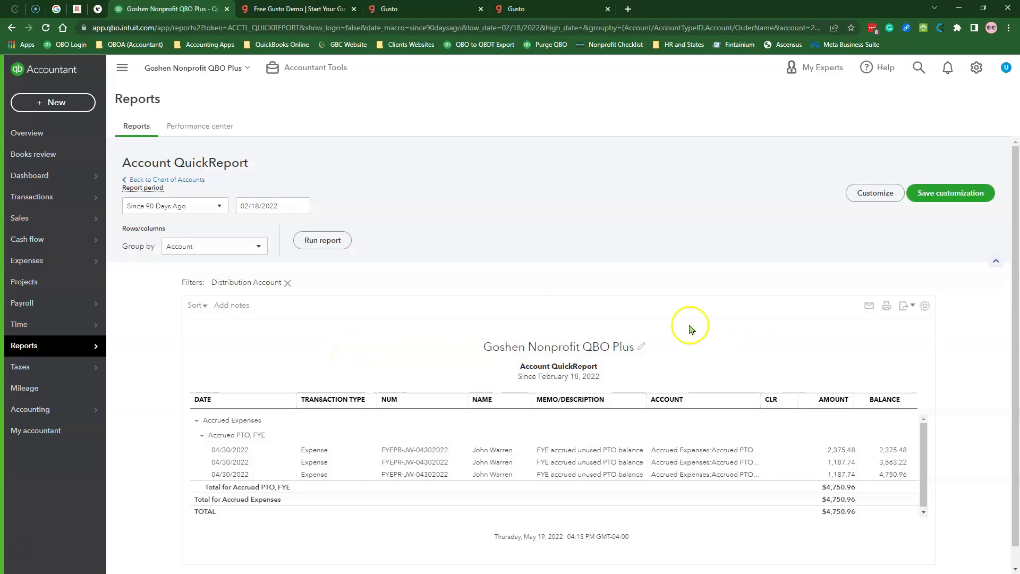
Add only 5200.10 PERSONNEL:Salaries & Wages to the report's Distribution Account filter, leaving 5200.11 and 5200.12 unselected.
left_click(874, 206)
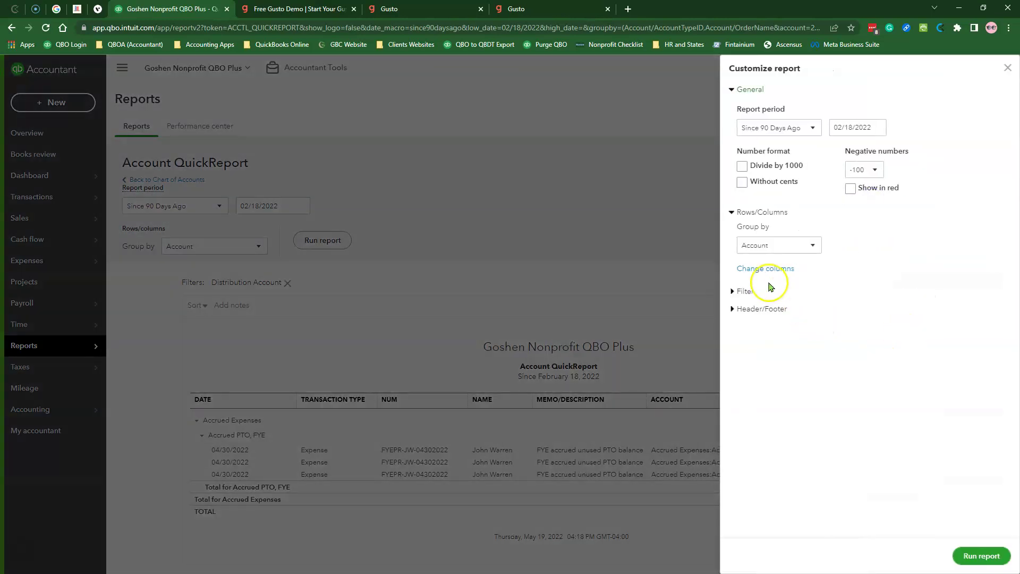
left_click(735, 292)
scroll(805, 324, "down", 2)
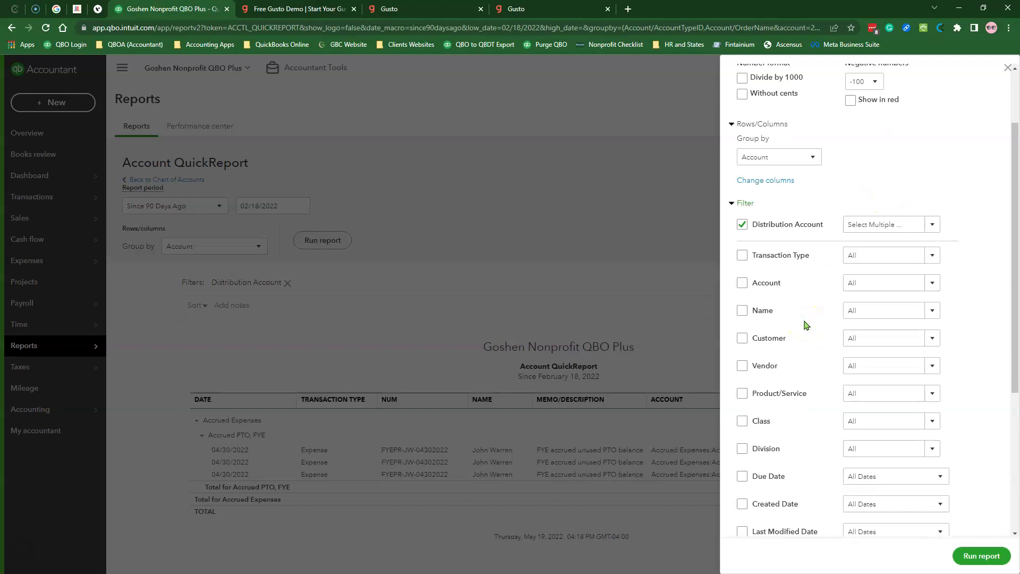
left_click(929, 225)
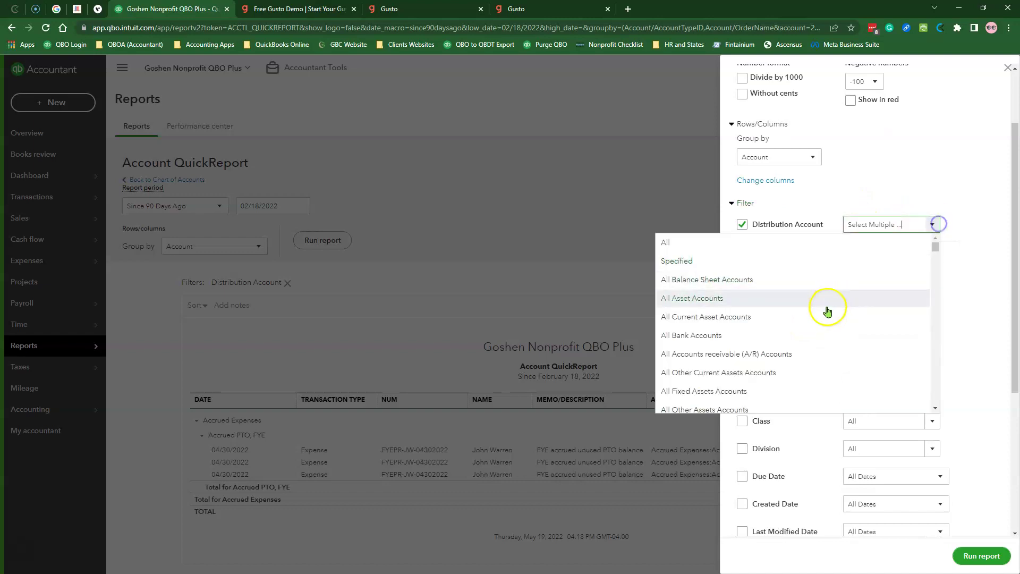
scroll(759, 353, "down", 10)
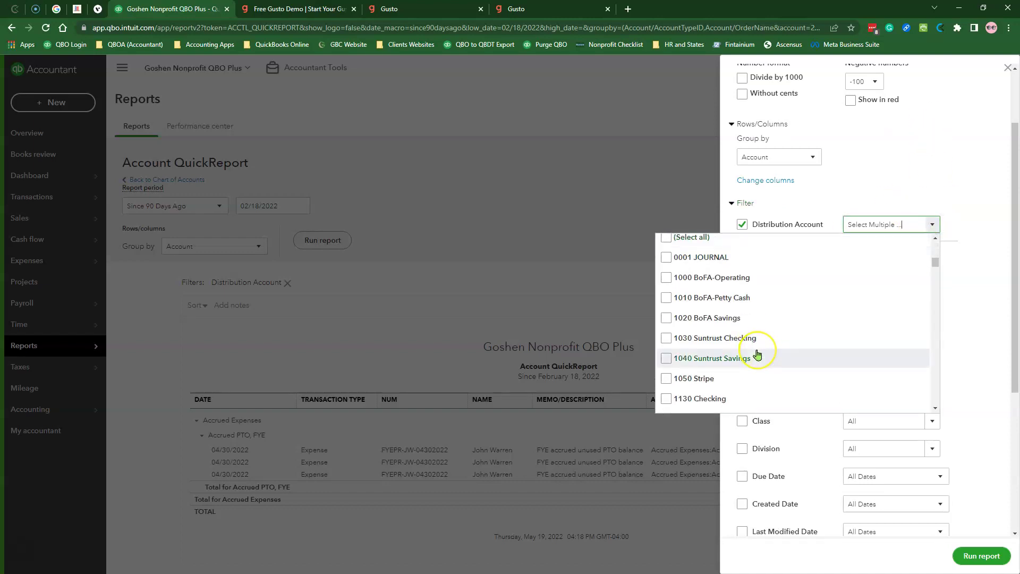
scroll(758, 353, "down", 5)
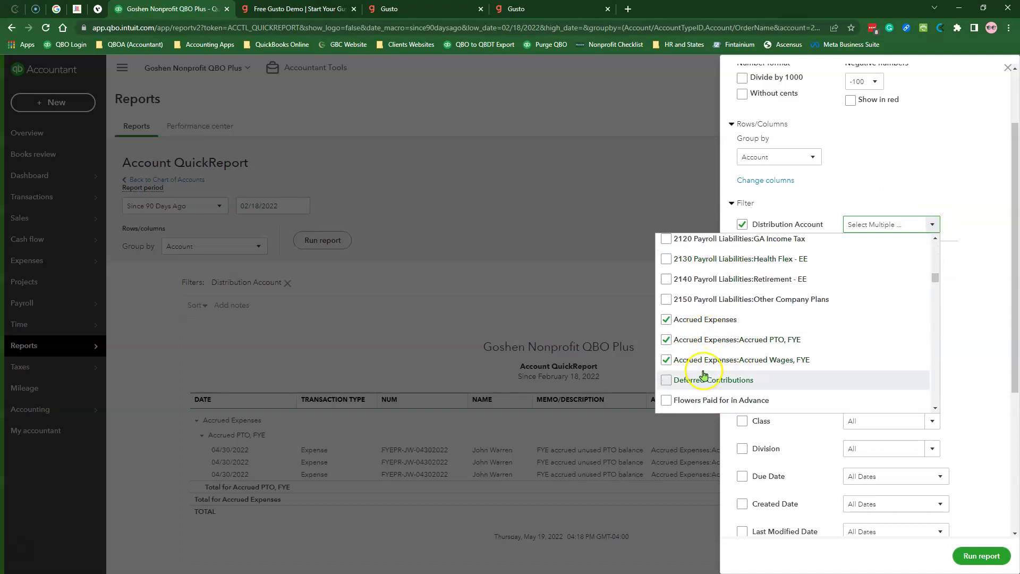
scroll(777, 370, "down", 8)
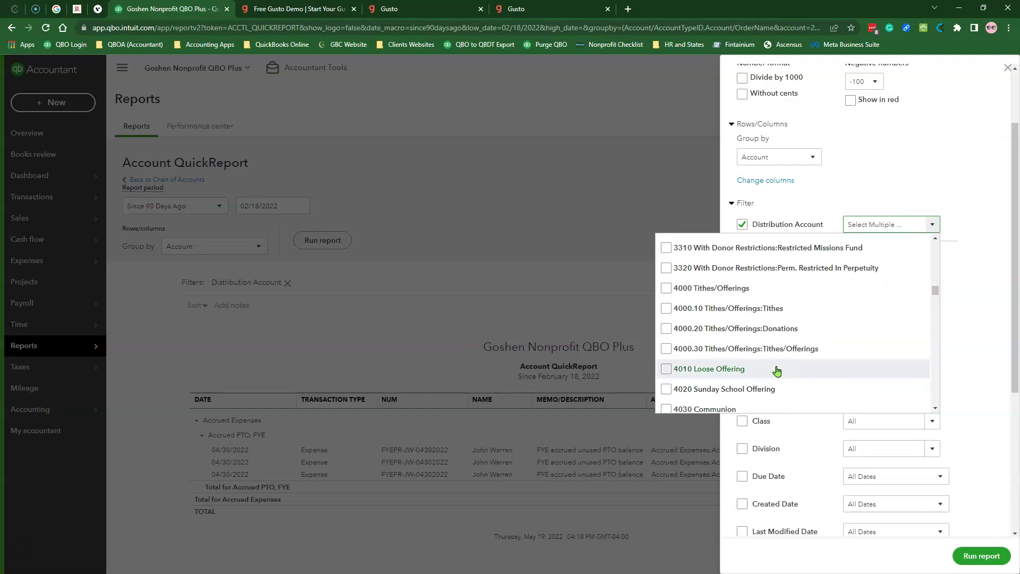
scroll(777, 370, "down", 10)
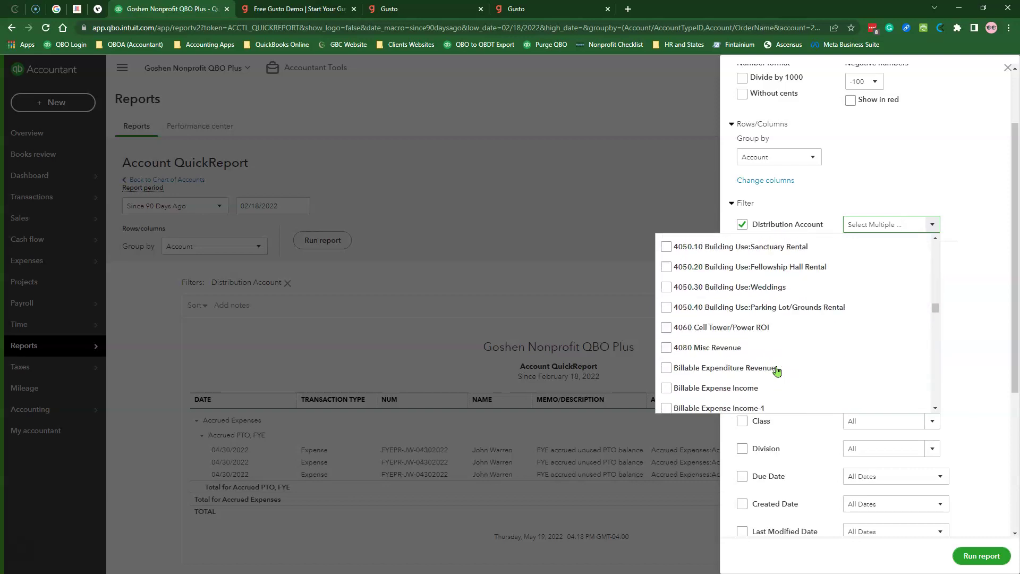
scroll(777, 370, "down", 8)
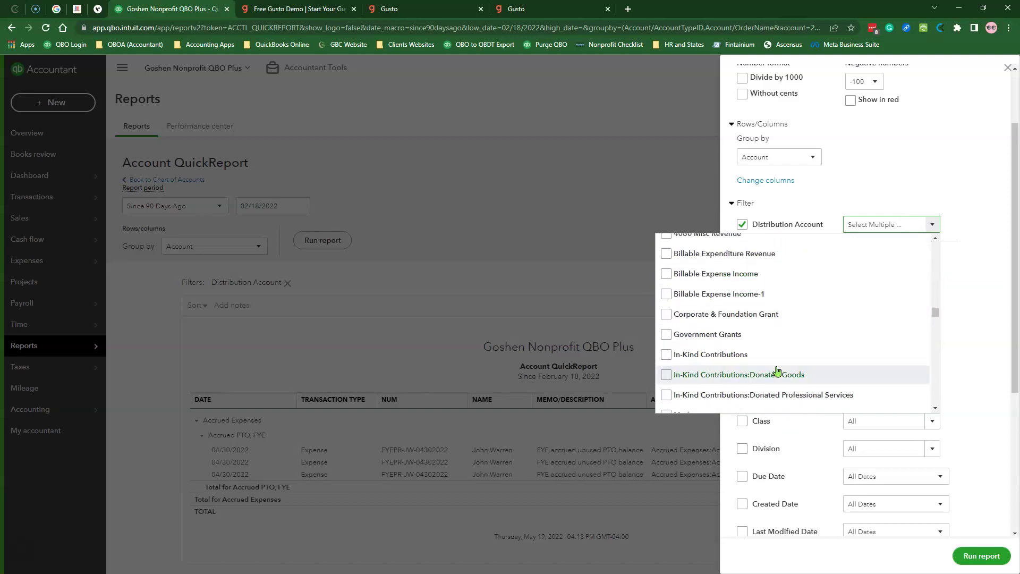
scroll(777, 370, "down", 10)
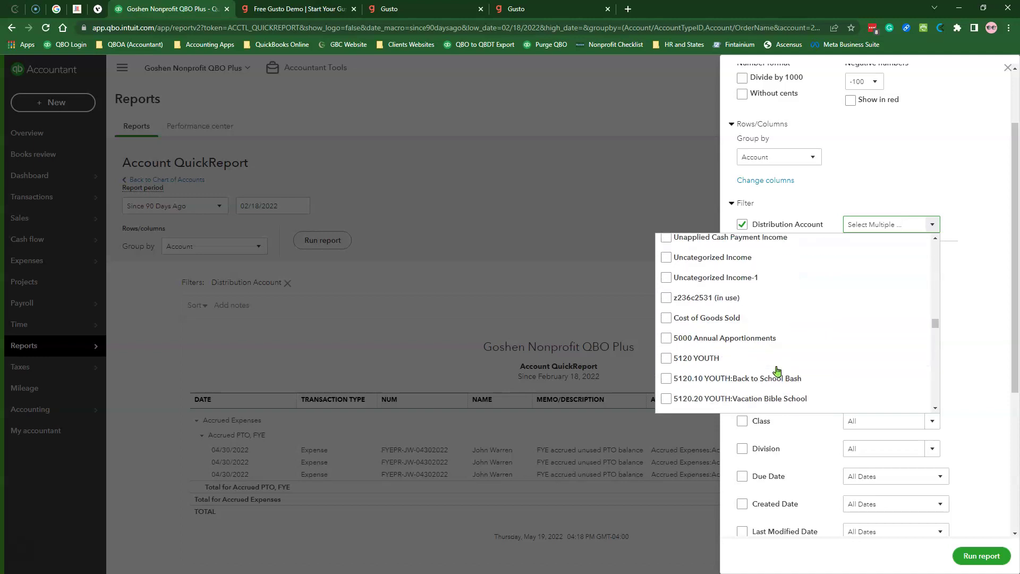
scroll(778, 371, "down", 4)
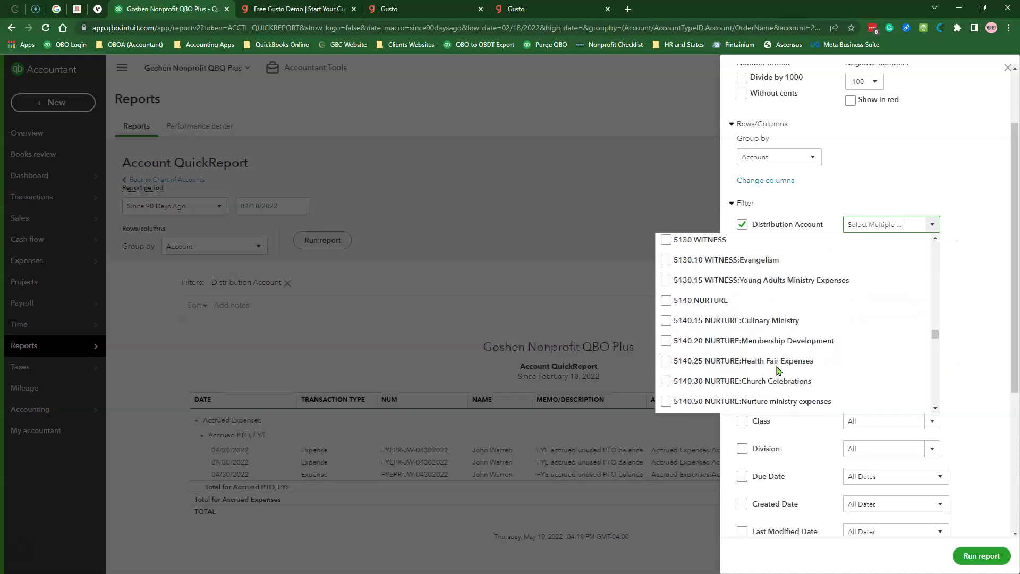
scroll(777, 371, "down", 4)
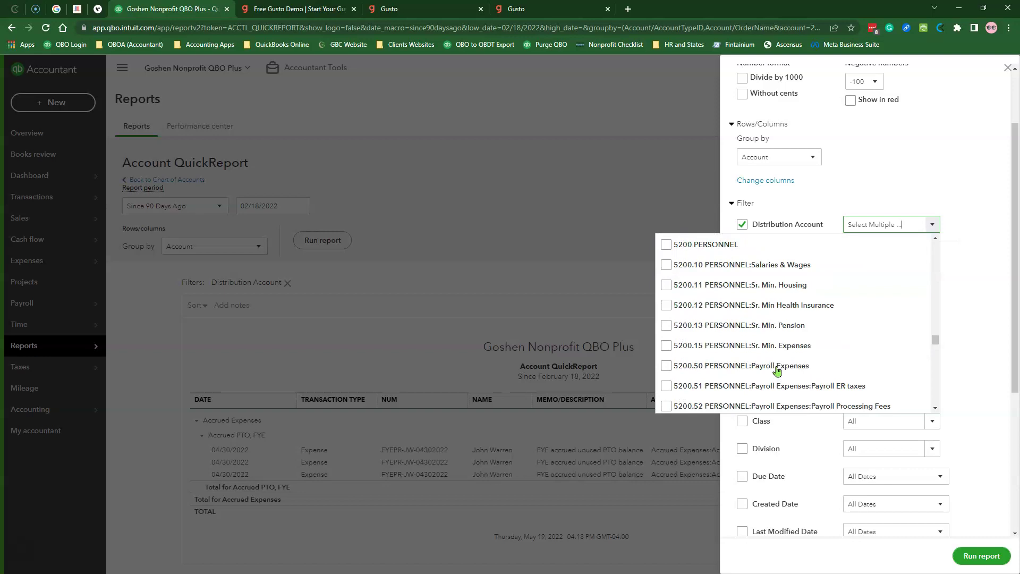
left_click(667, 264)
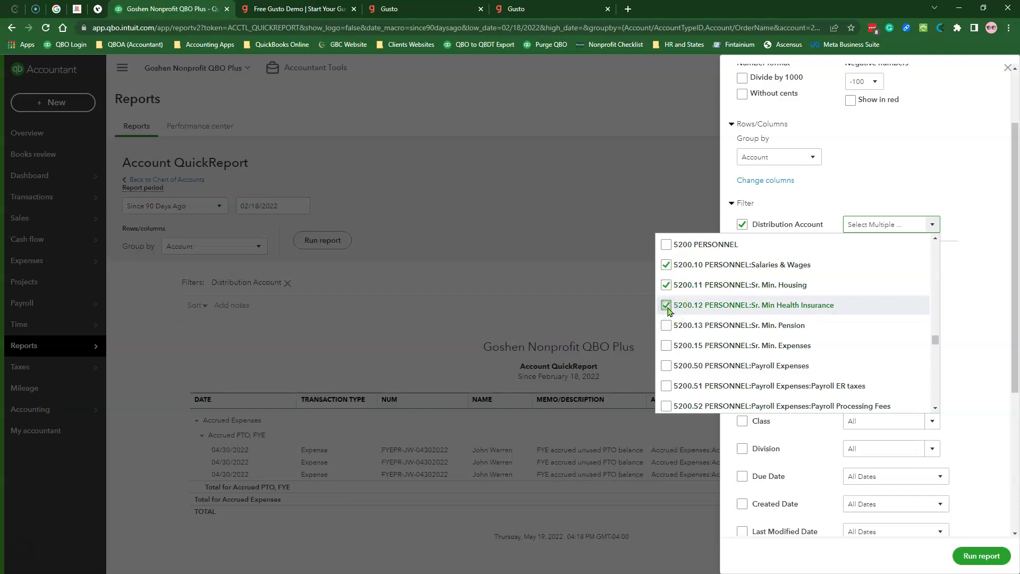
left_click(668, 307)
left_click(667, 288)
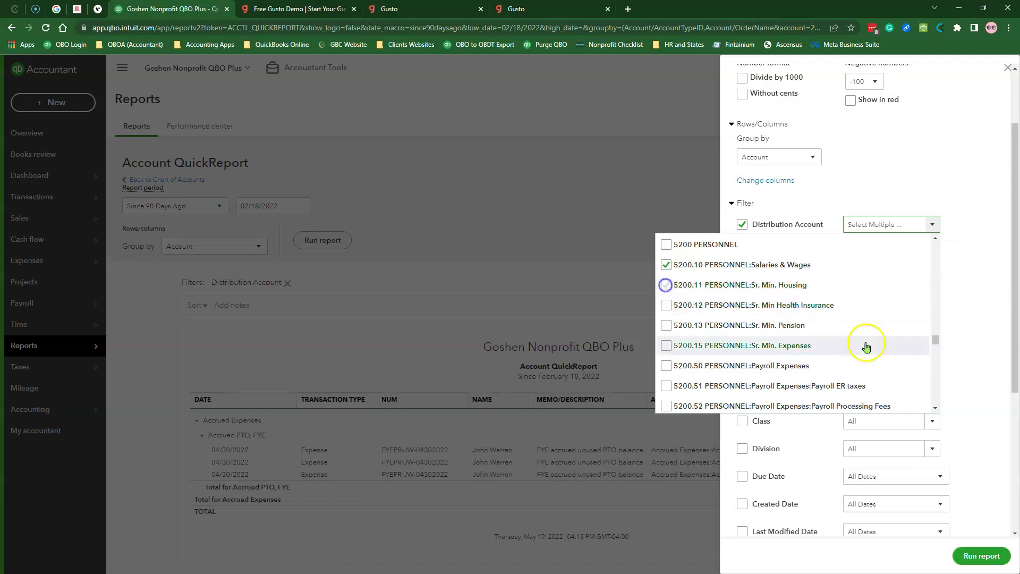
scroll(773, 375, "down", 2)
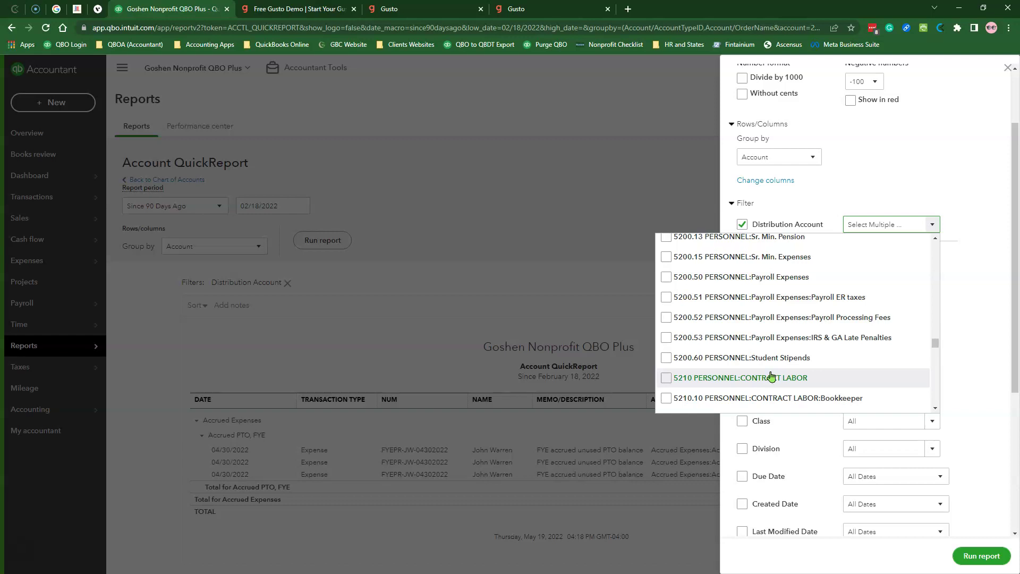
scroll(893, 341, "up", 2)
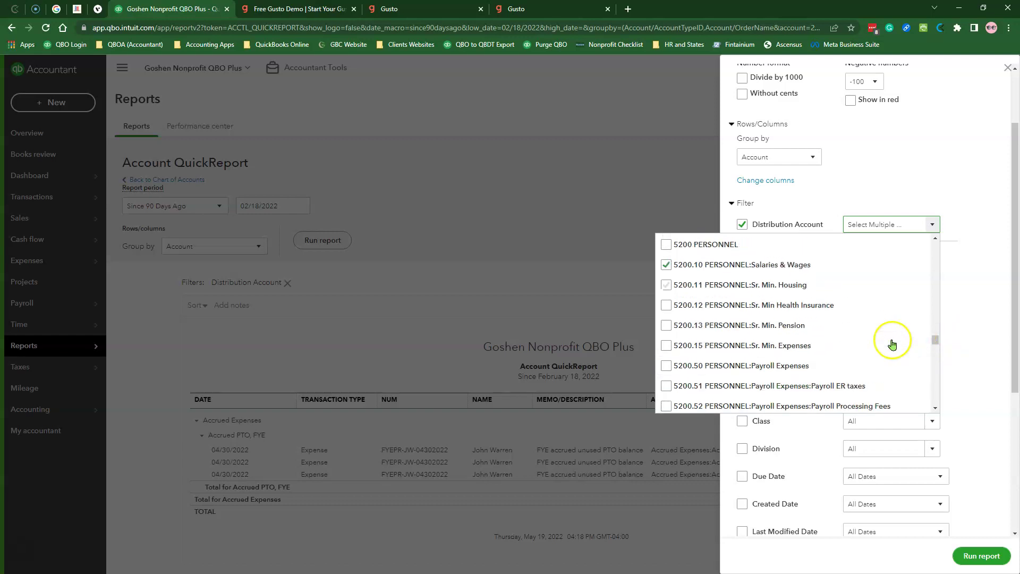
left_click(962, 333)
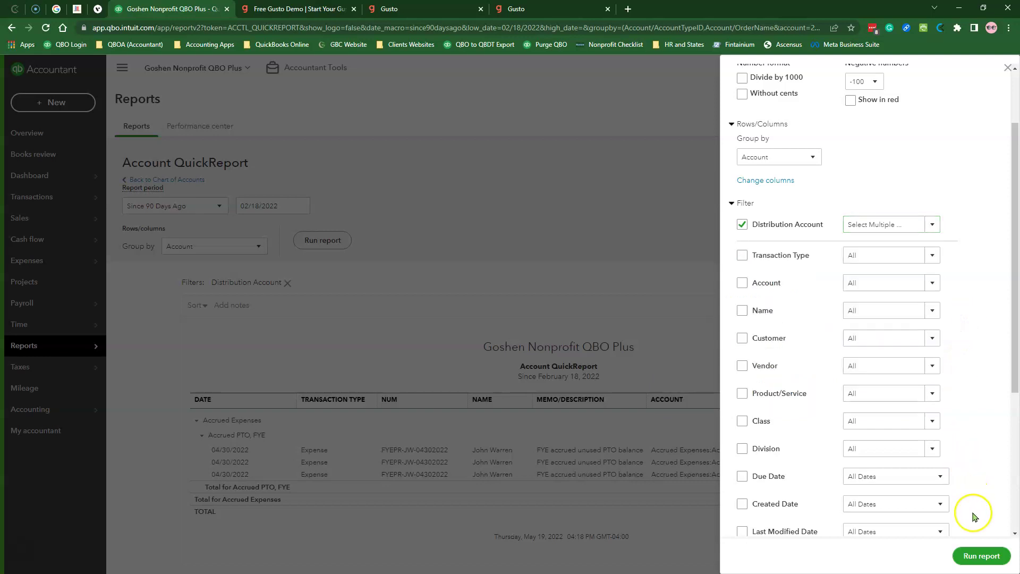
Set the report title to Accrued FYE Transaction Details and remove the date and time prepared from the footer.
scroll(972, 471, "down", 5)
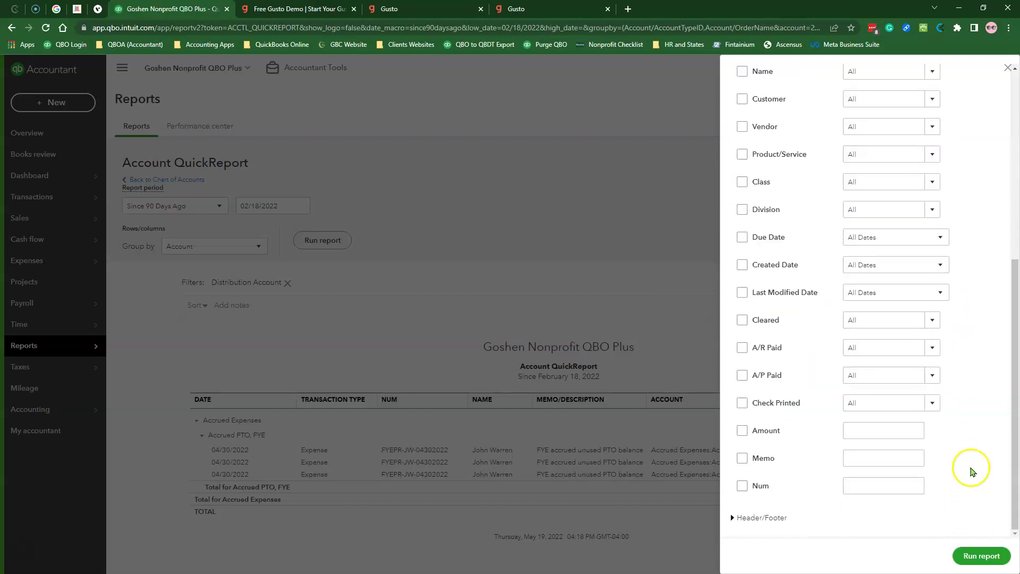
left_click(771, 517)
scroll(824, 532, "down", 4)
left_click_drag(925, 361, 835, 365)
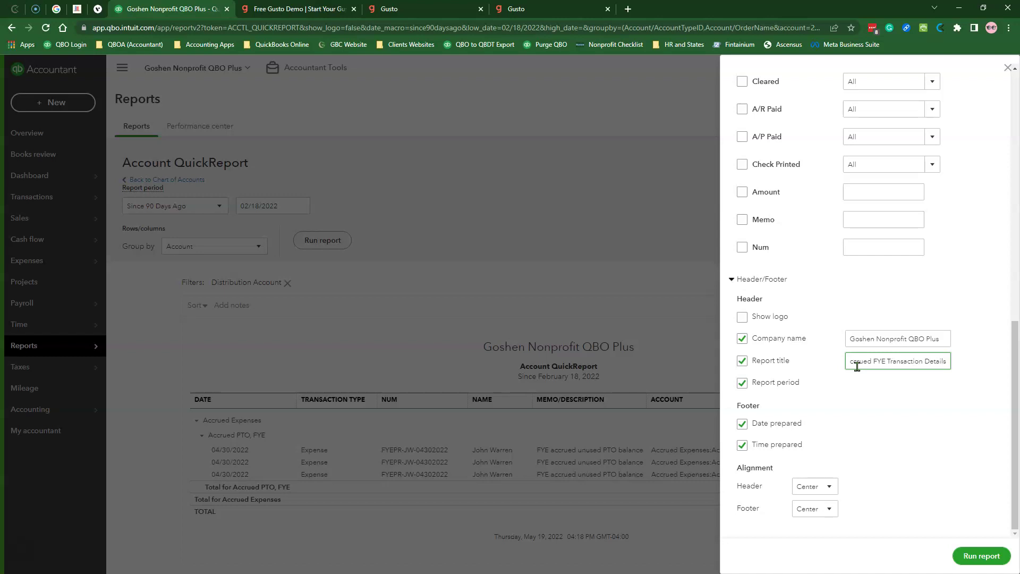
left_click(744, 424)
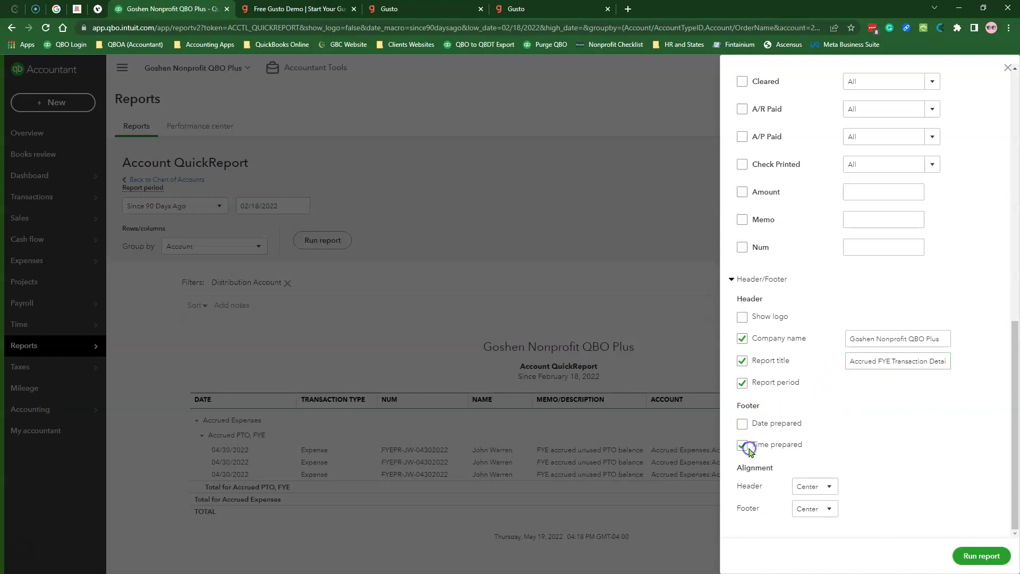
Format the report's negative numbers as (100) shown in red and run the report.
scroll(865, 414, "up", 10)
left_click(866, 170)
left_click(869, 205)
left_click(981, 556)
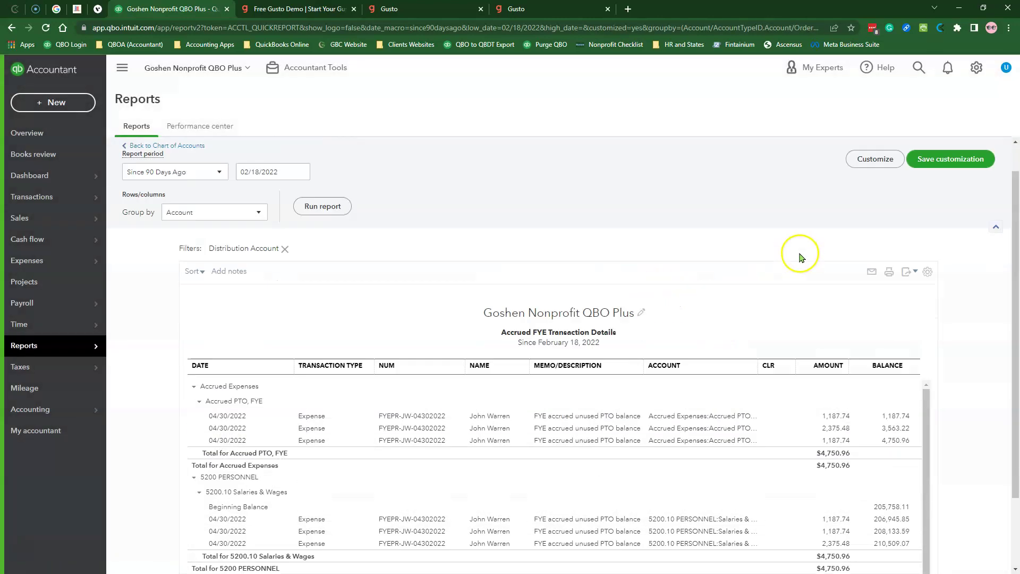
Add the Customer, Employee, Class and Division columns to the report and run it again.
left_click(852, 194)
left_click(780, 269)
scroll(819, 377, "down", 3)
left_click(819, 379)
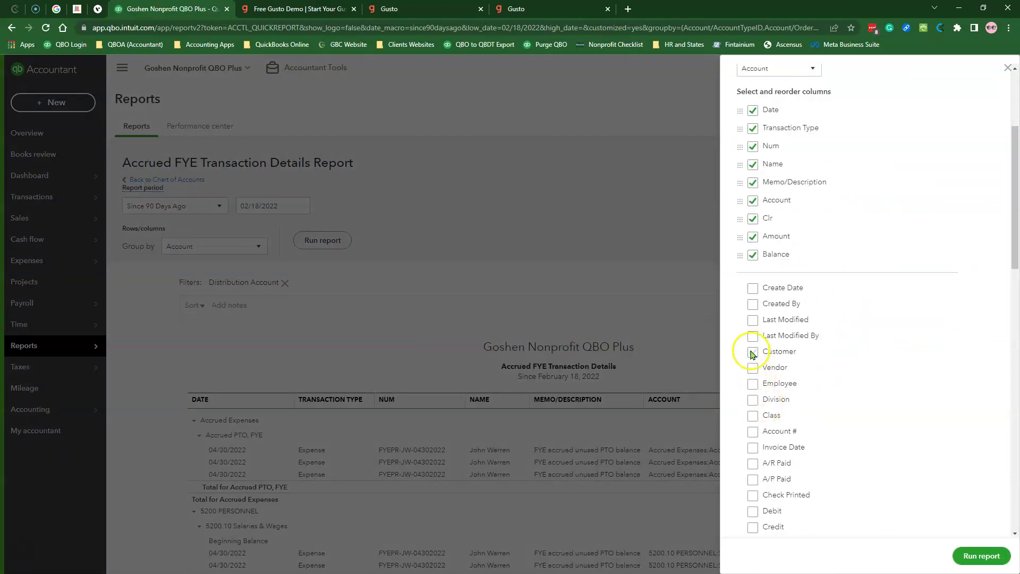
left_click(753, 391)
left_click(753, 420)
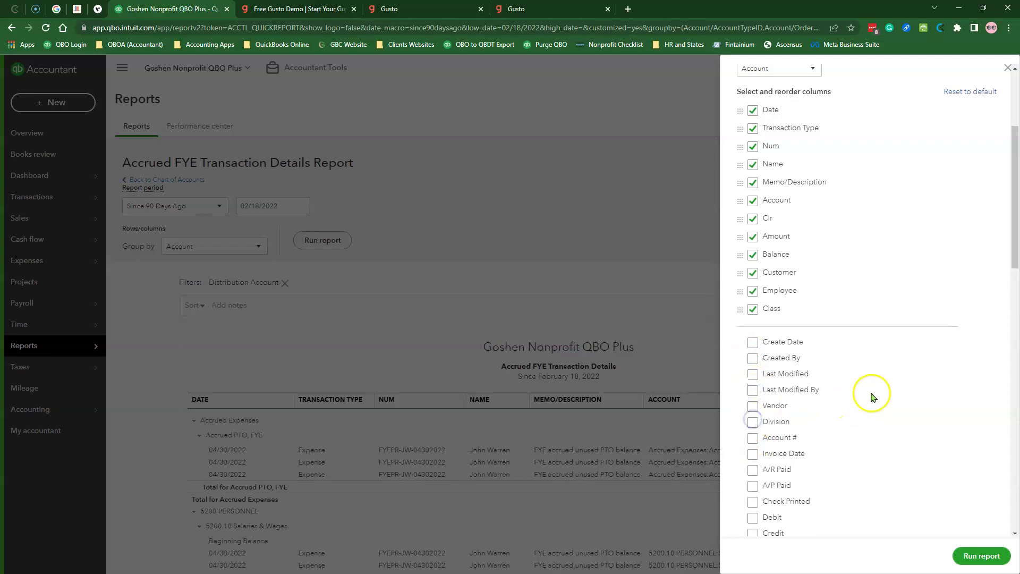
scroll(873, 397, "down", 5)
scroll(874, 397, "up", 8)
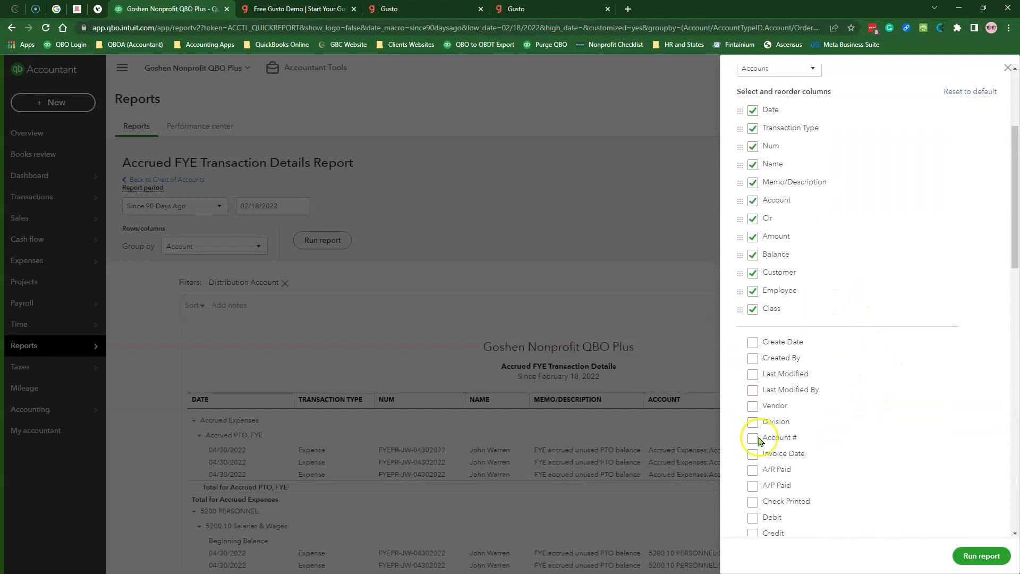
left_click(754, 422)
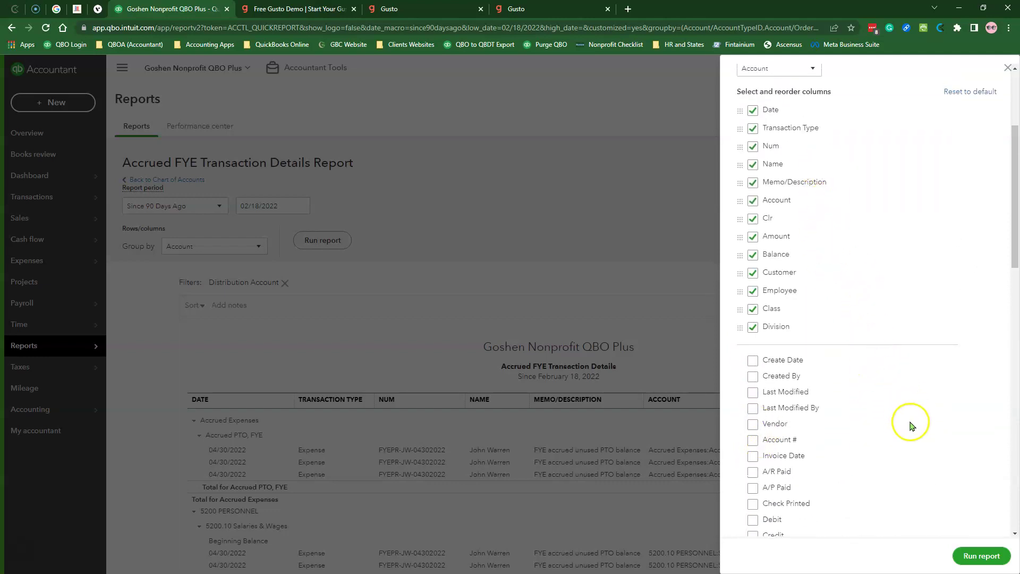
scroll(908, 411, "down", 2)
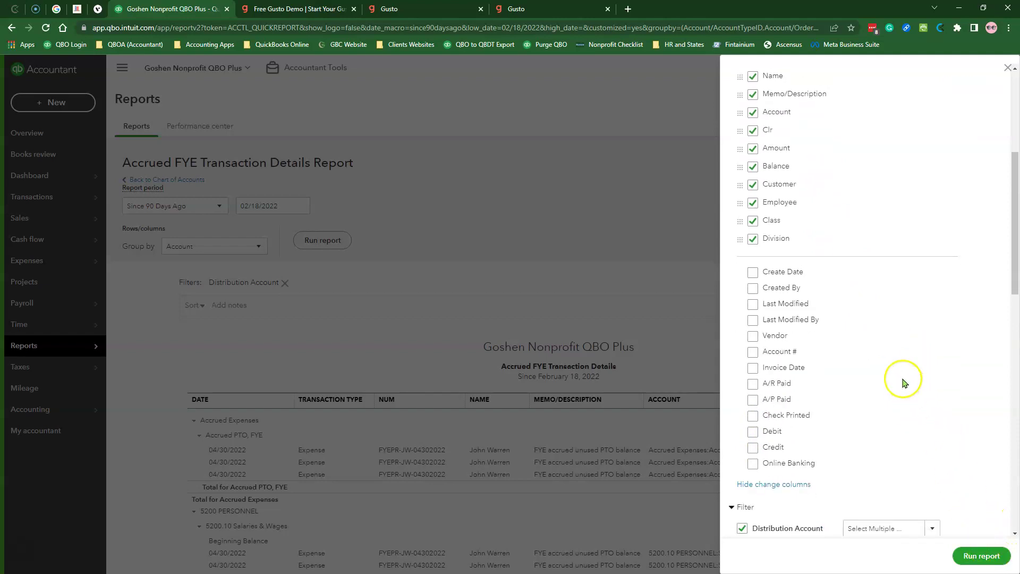
scroll(904, 382, "up", 2)
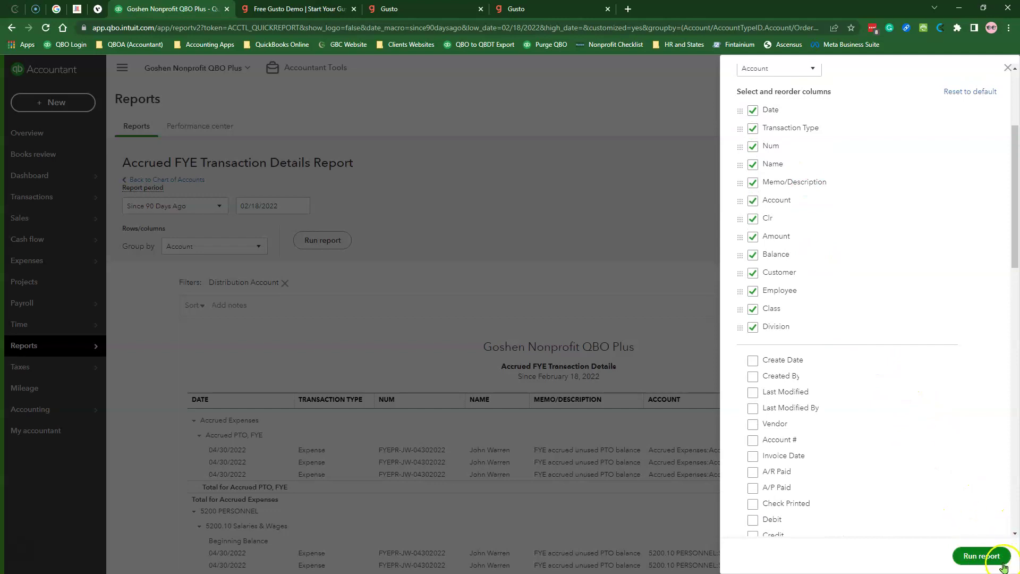
left_click(985, 556)
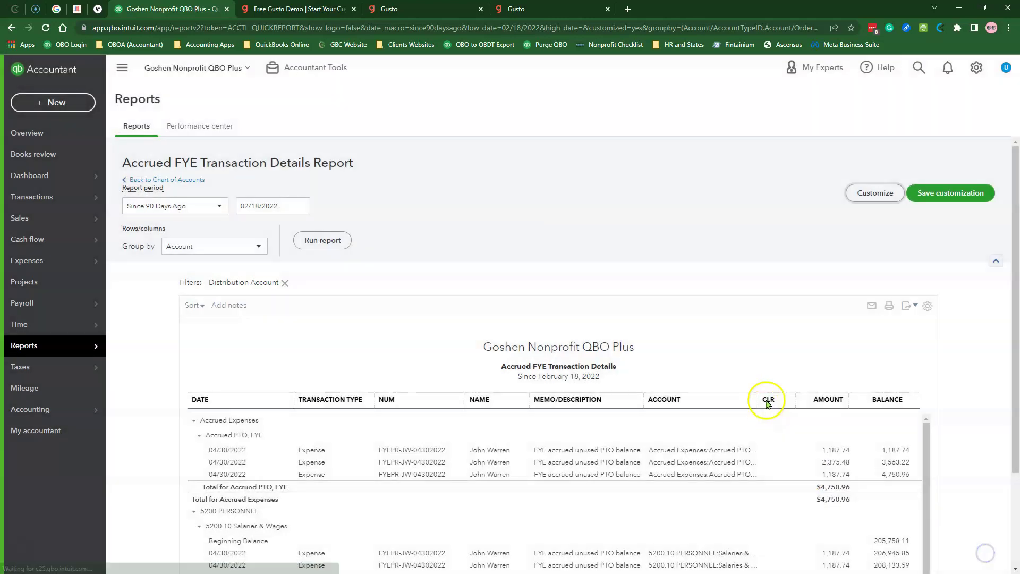
Remove the Clr column, rerun the report and collapse the navigation menu to give the report more width.
scroll(711, 337, "down", 2)
scroll(841, 274, "up", 2)
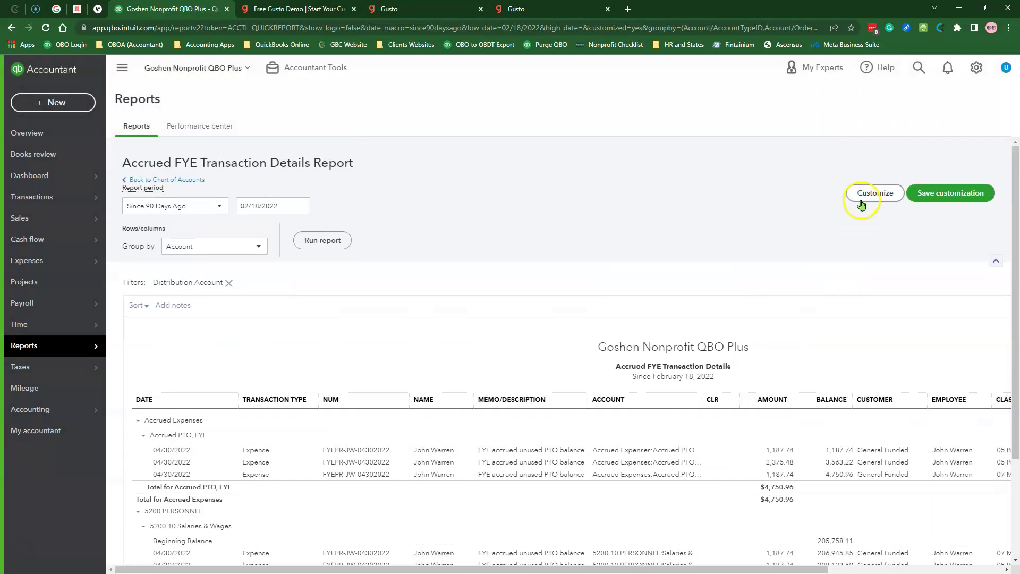
left_click(861, 70)
scroll(834, 356, "down", 5)
scroll(819, 334, "up", 5)
left_click(754, 307)
left_click(981, 556)
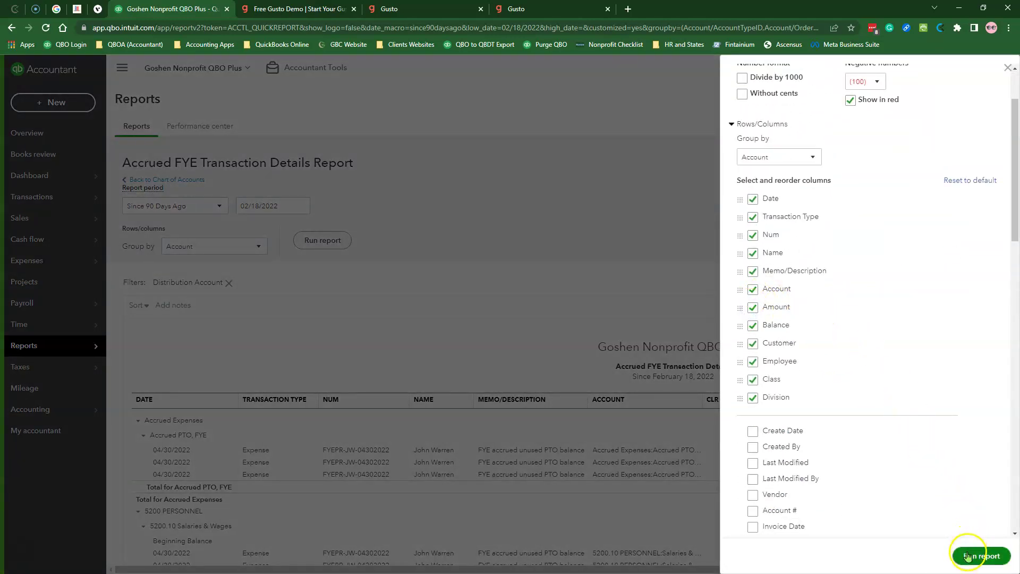
scroll(797, 378, "down", 2)
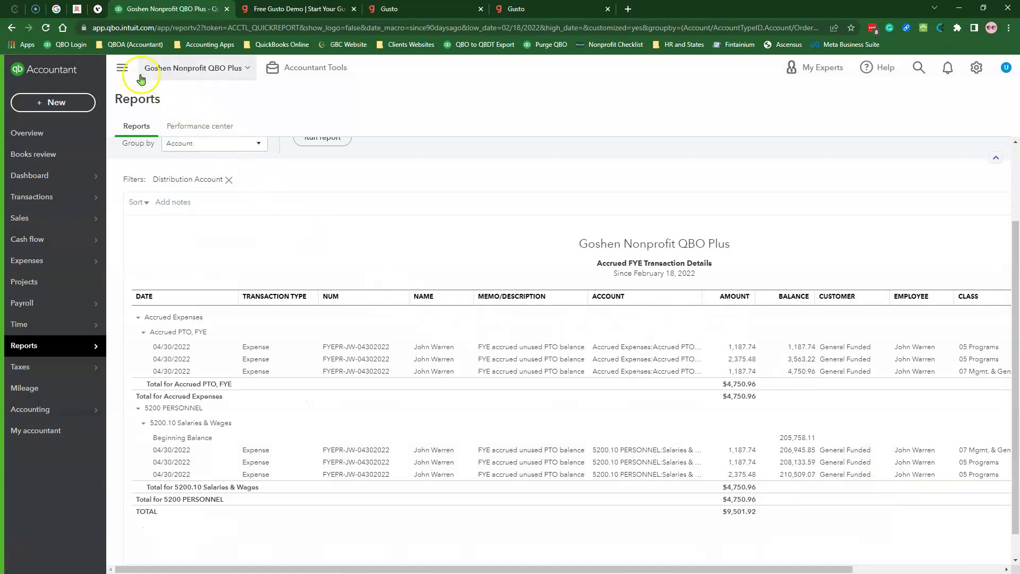
left_click(124, 68)
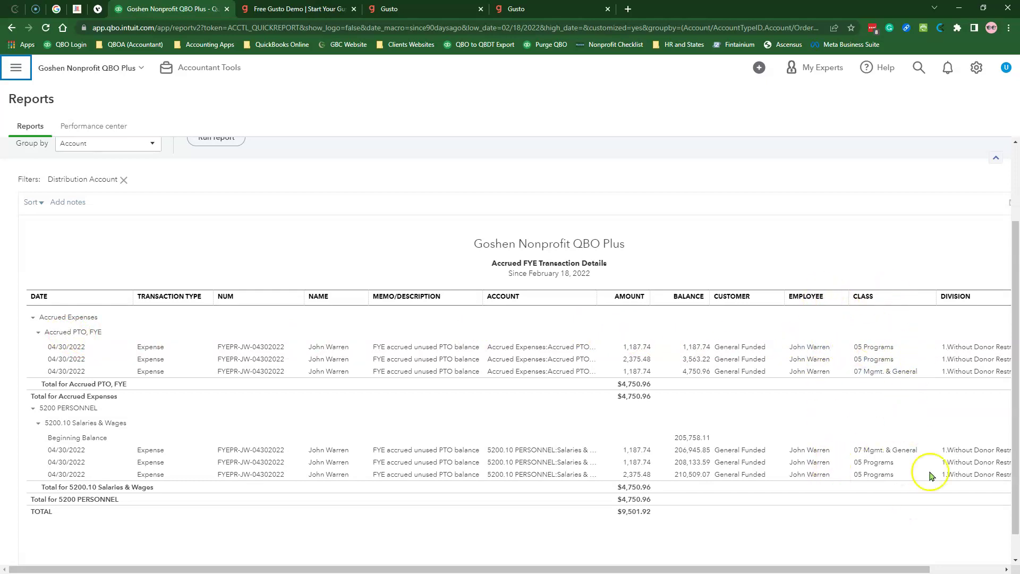
Save the report customization as Accrued FYE Transaction Details in the Month-End Review group, shared with Firm only.
scroll(850, 478, "up", 2)
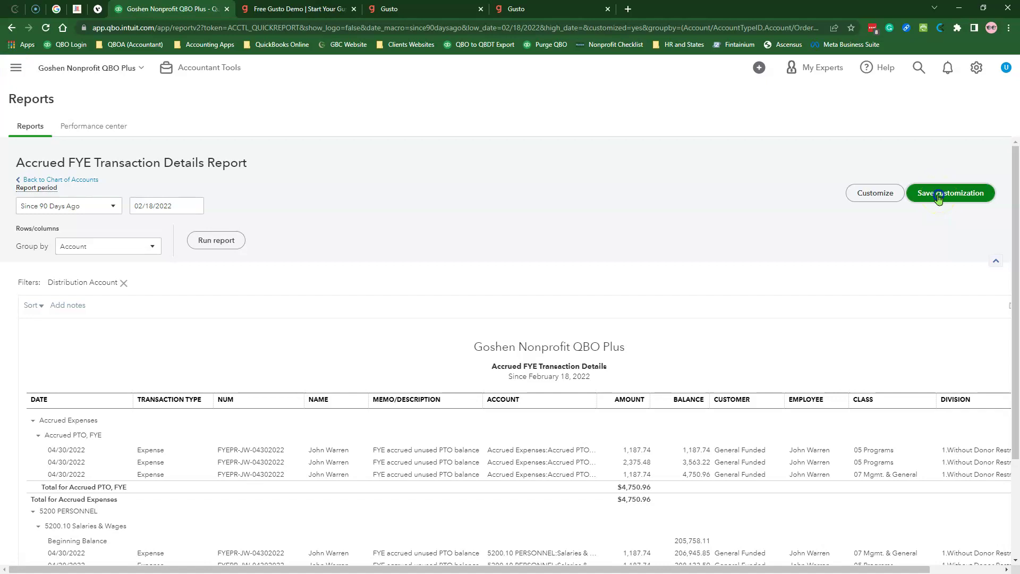
left_click(939, 198)
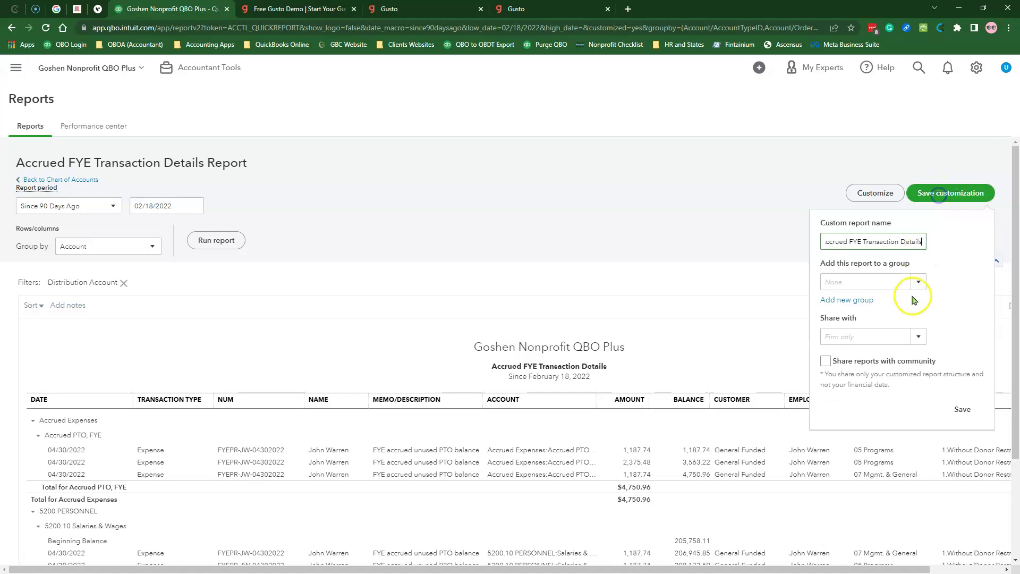
left_click(849, 299)
left_click(919, 282)
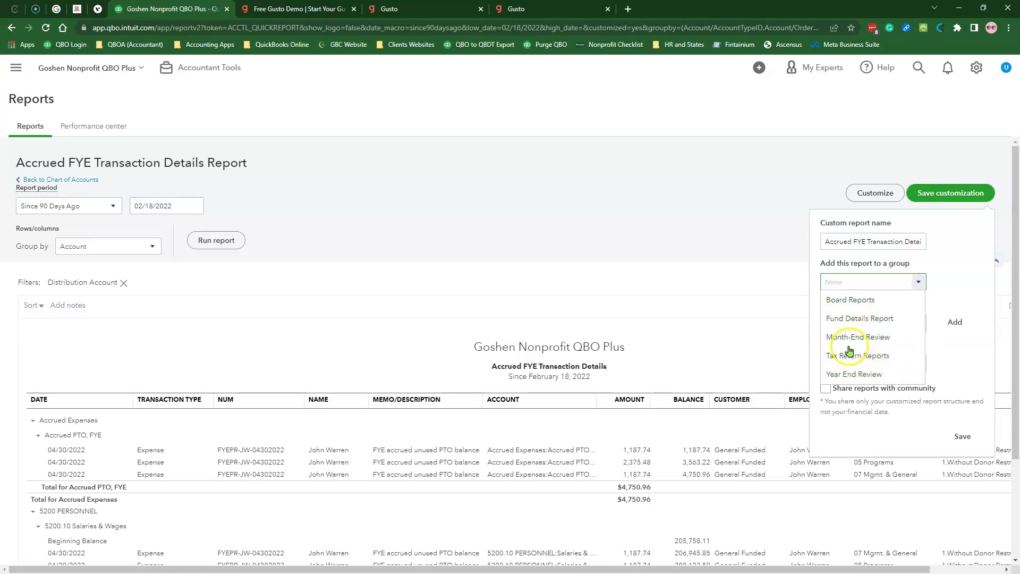
left_click(882, 338)
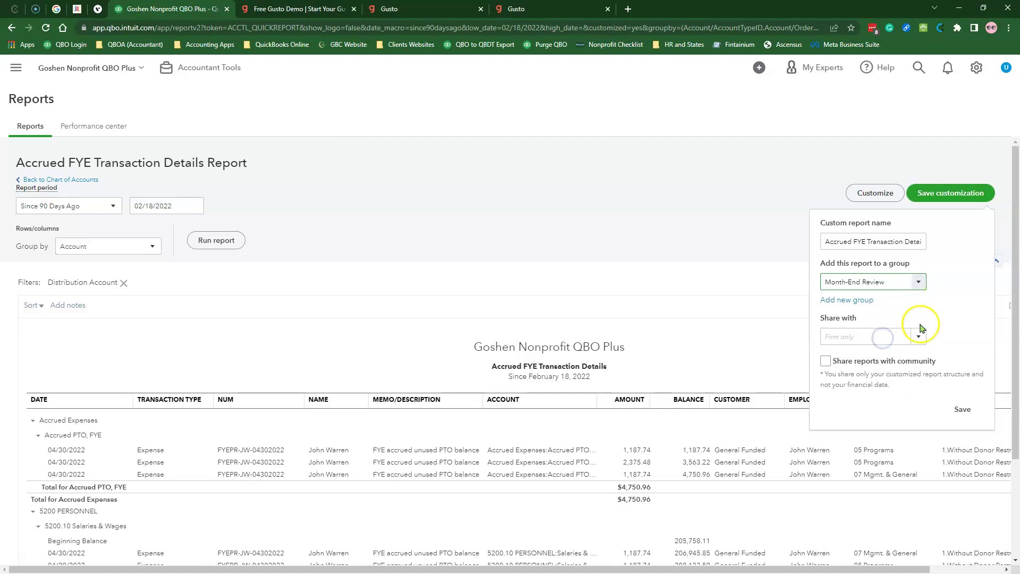
left_click(920, 336)
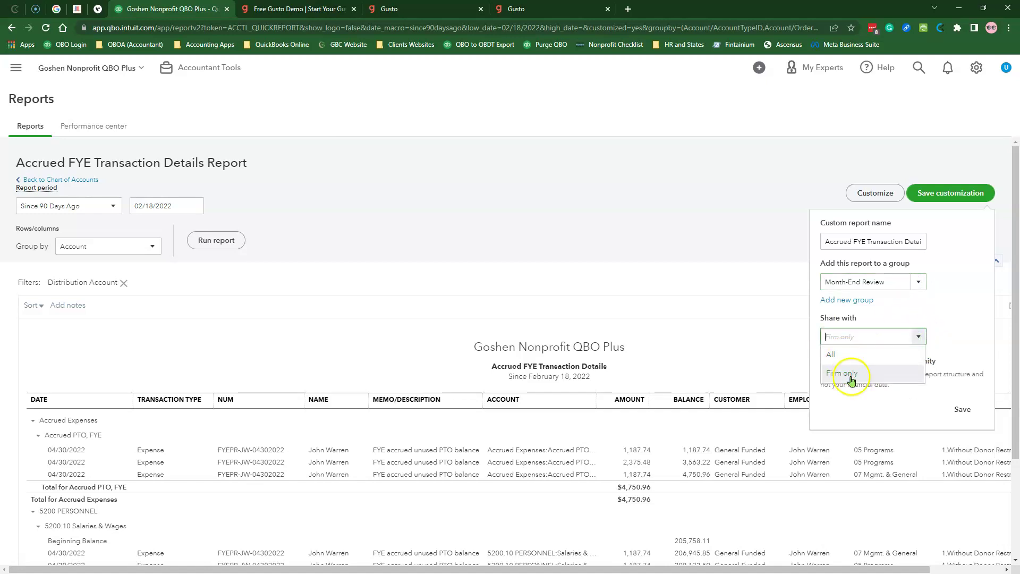
left_click(878, 376)
left_click(962, 408)
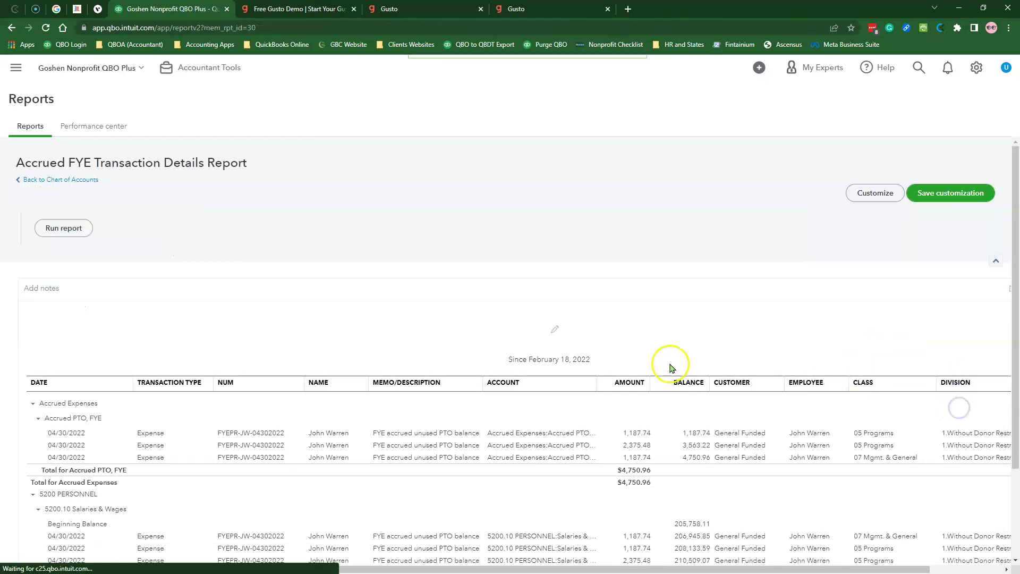
Open expense FYEPR-JW-04302022 from the saved report and make a copy of it.
scroll(682, 354, "down", 2)
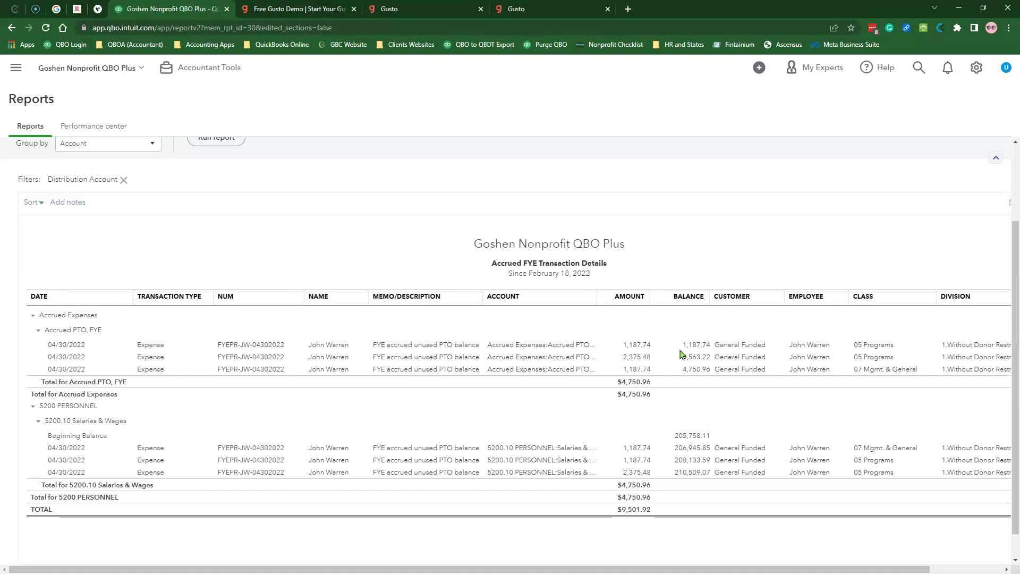
left_click(569, 348)
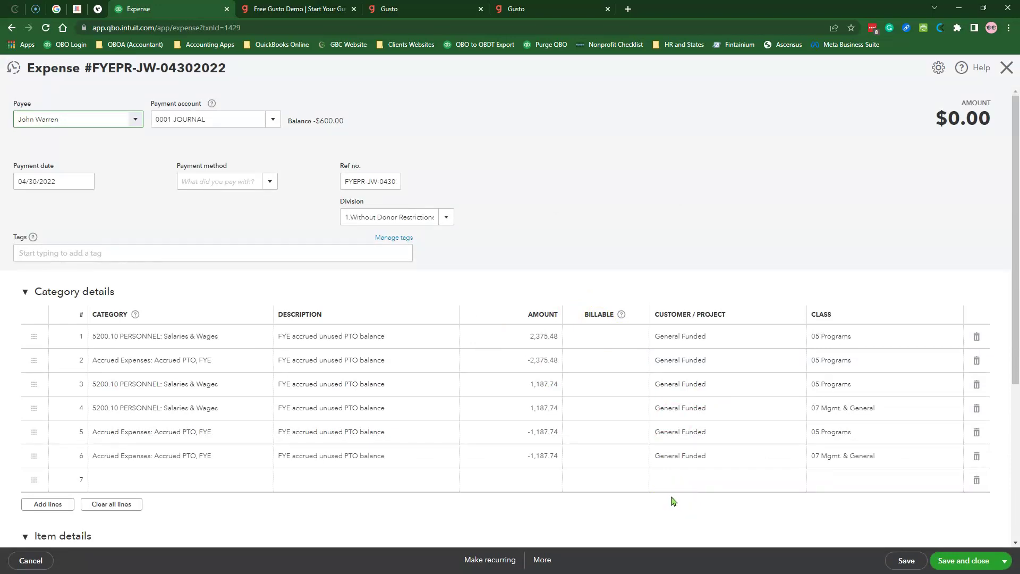
scroll(673, 502, "down", 3)
left_click(542, 559)
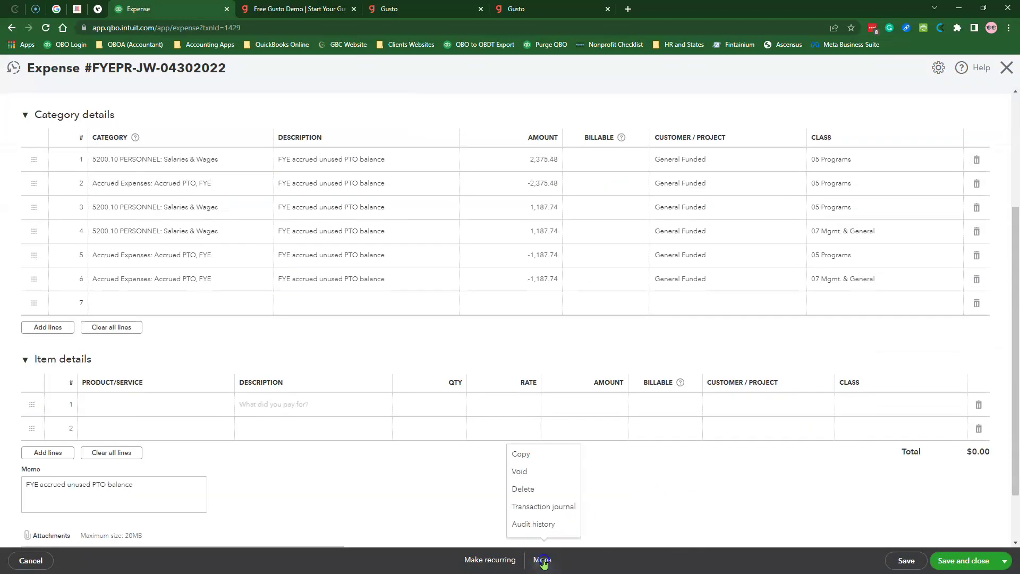
left_click(549, 453)
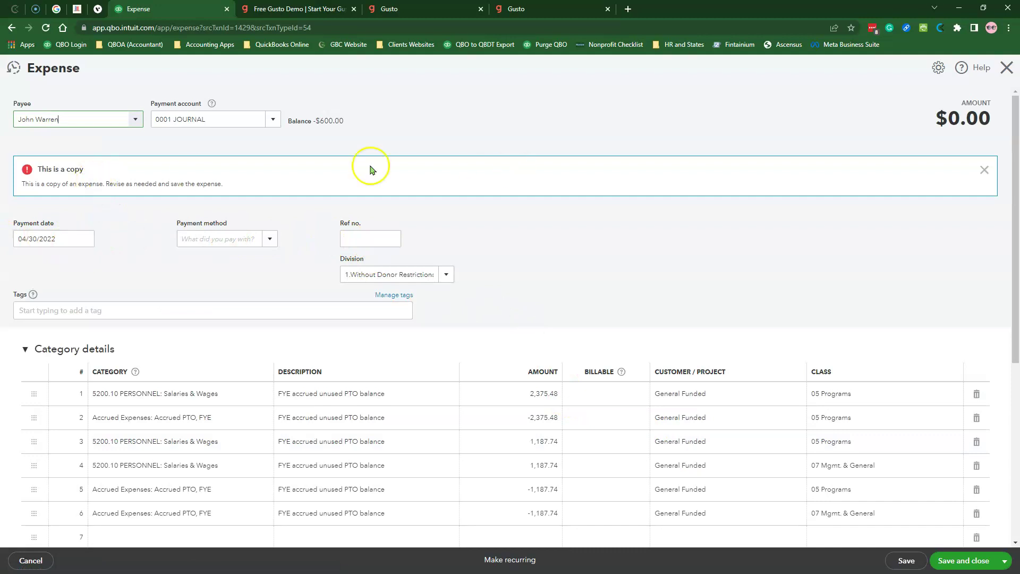
Set the copied expense's payment date to 05/01/2022.
scroll(564, 277, "down", 2)
scroll(587, 355, "up", 1)
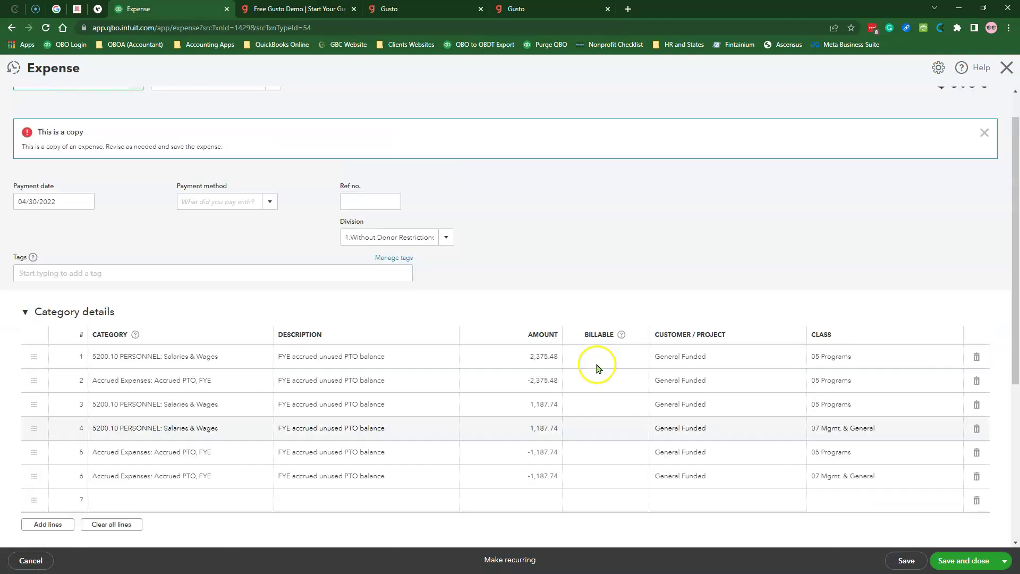
left_click(85, 202)
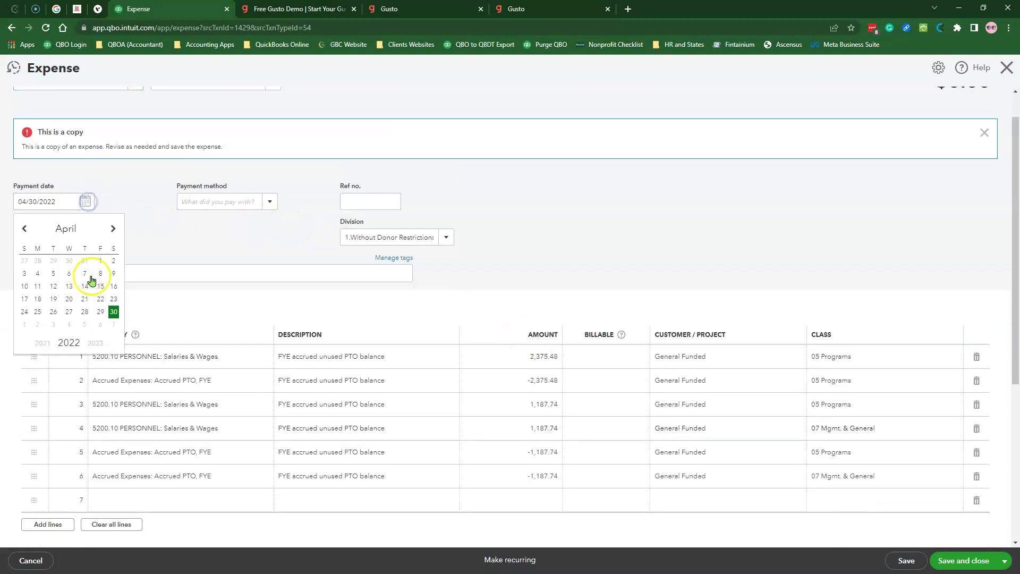
left_click(113, 234)
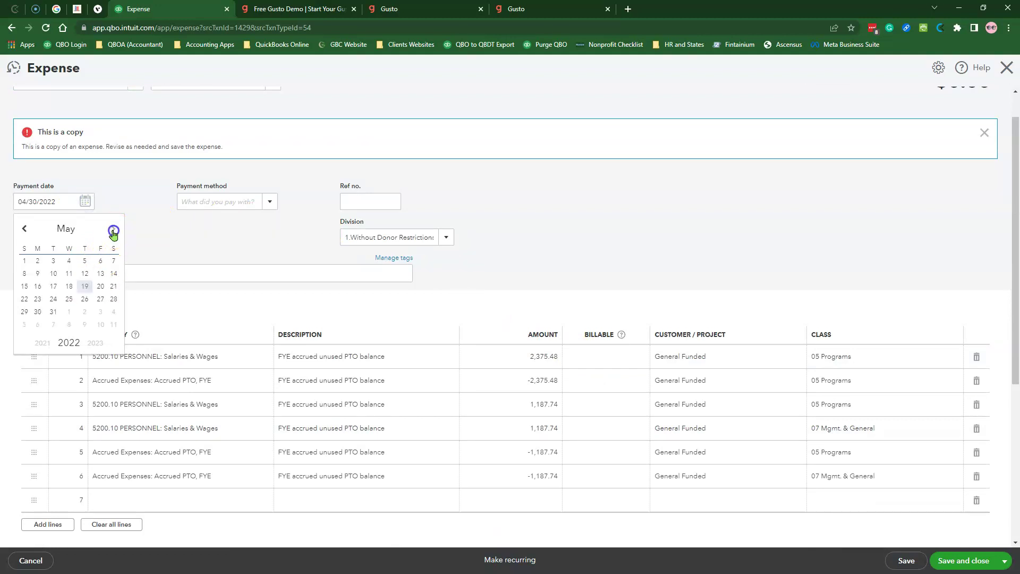
left_click(25, 260)
Enter FYEPR-JW-04302022R as the copied expense's reference number.
left_click(363, 204)
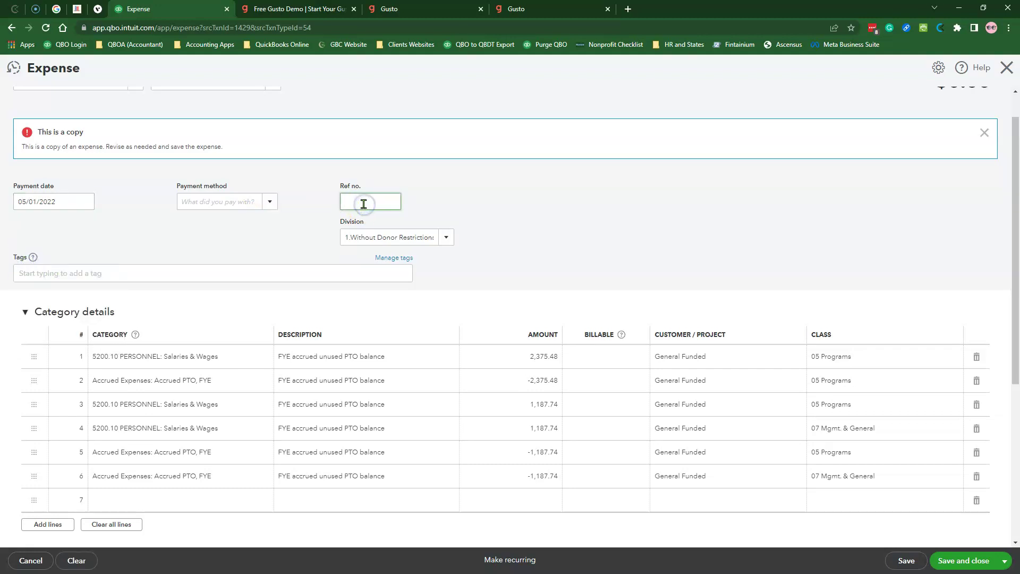
type("FYEPTOJE")
key("BackSpace")
type("W-043022")
key("BackSpace")
type("022RR")
left_click(618, 219)
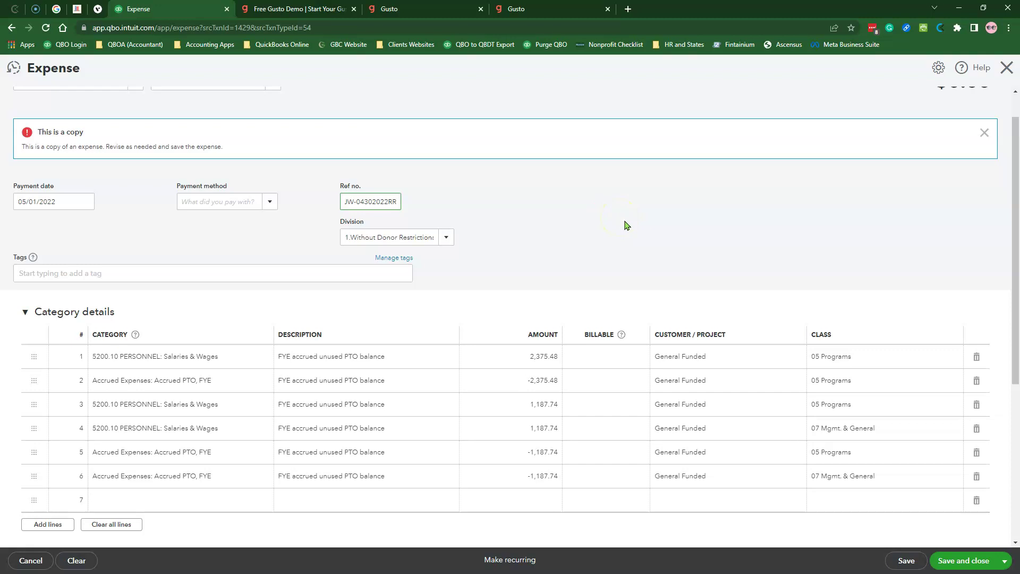
key("BackSpace")
key("BackSpace")
type("R")
left_click(642, 250)
Reverse the amounts of the first two category lines to -2,375.48 for Salaries & Wages and 2,375.48 for Accrued PTO, FYE.
scroll(611, 276, "down", 3)
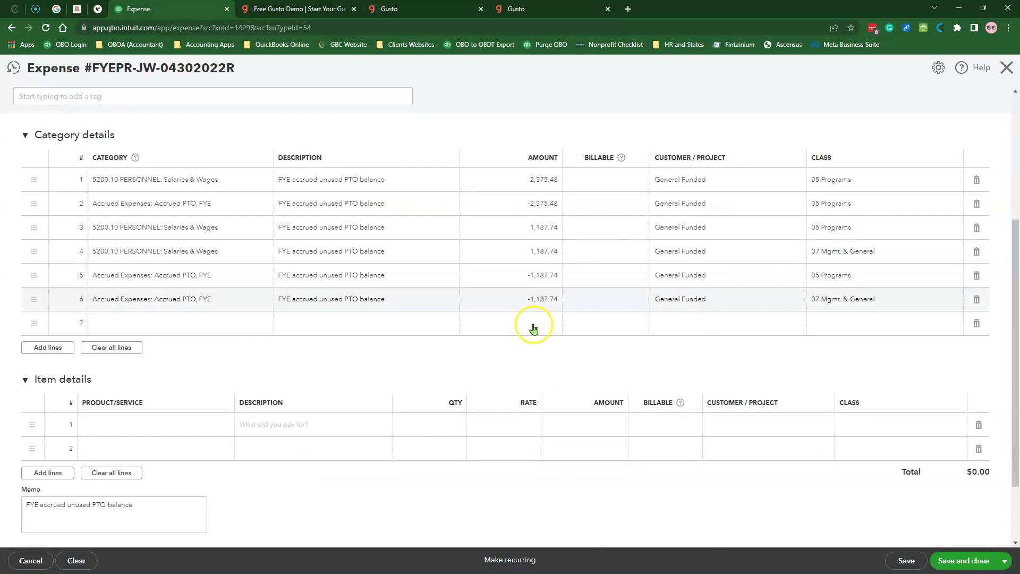
left_click(526, 183)
left_click(517, 182)
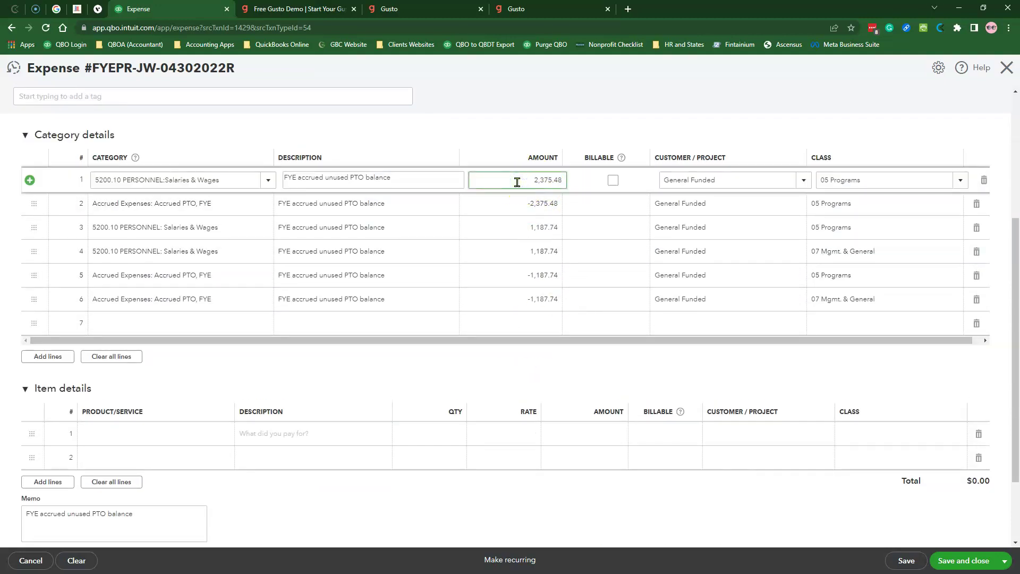
type("-")
left_click(524, 204)
left_click(534, 205)
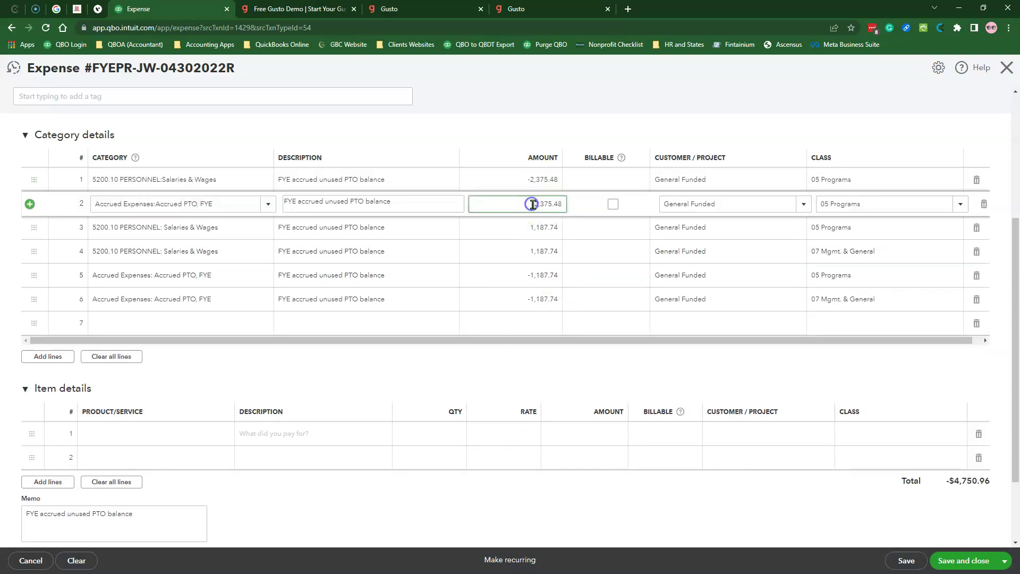
key("BackSpace")
Change the amounts of the third and fourth category lines, both Salaries & Wages, to -1,187.74.
left_click(521, 227)
left_click(521, 228)
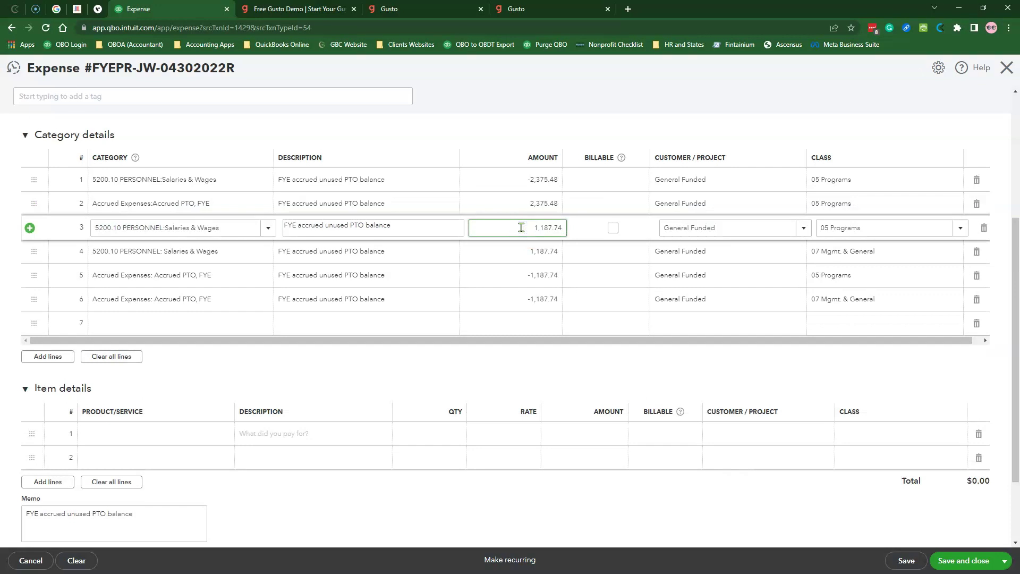
type("-")
left_click(529, 252)
left_click(530, 251)
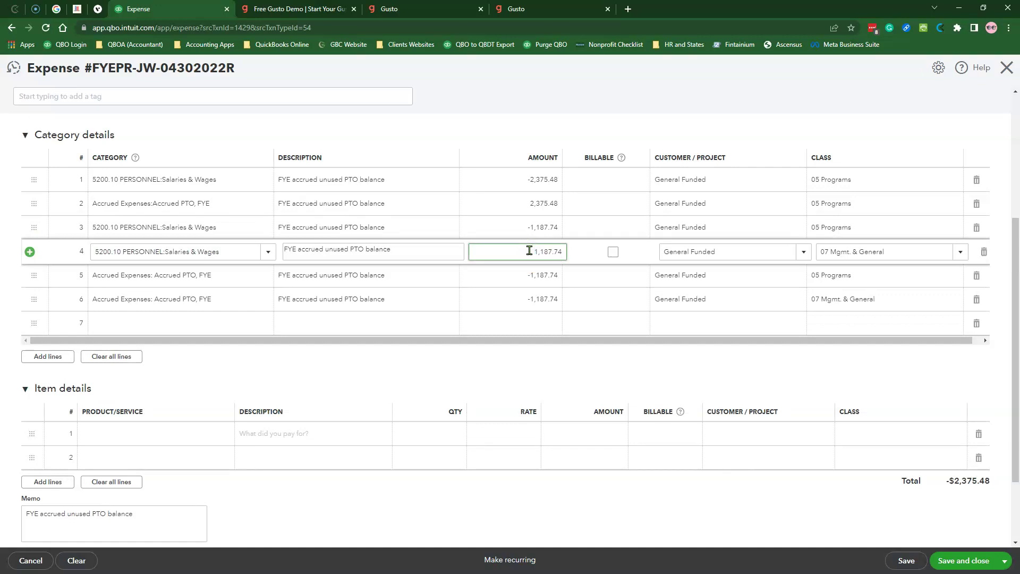
type("-")
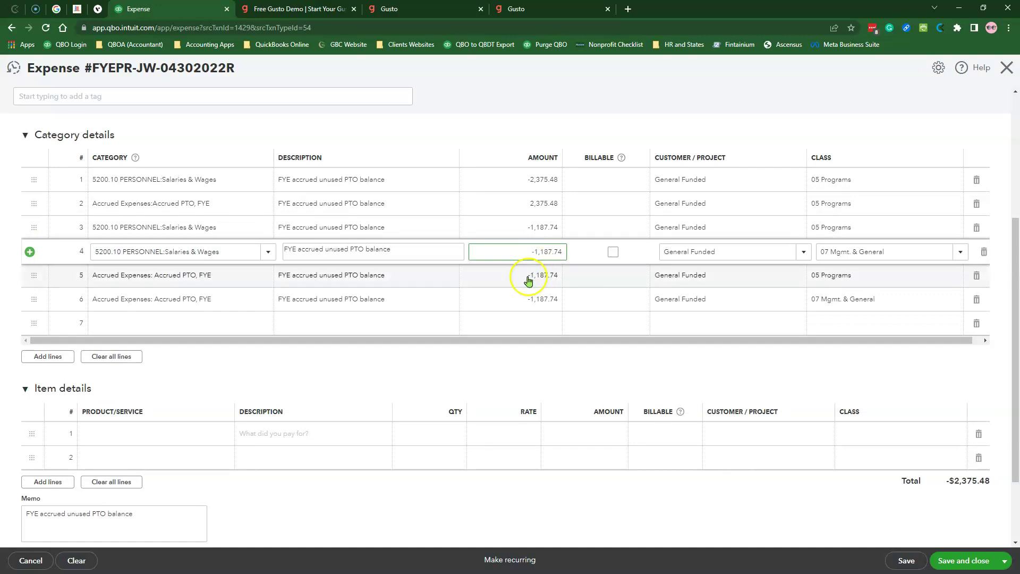
Change the amounts of the fifth and sixth category lines, both Accrued PTO, FYE, to 1,187.74.
left_click(526, 277)
left_click(535, 277)
key("Delete")
key("Delete")
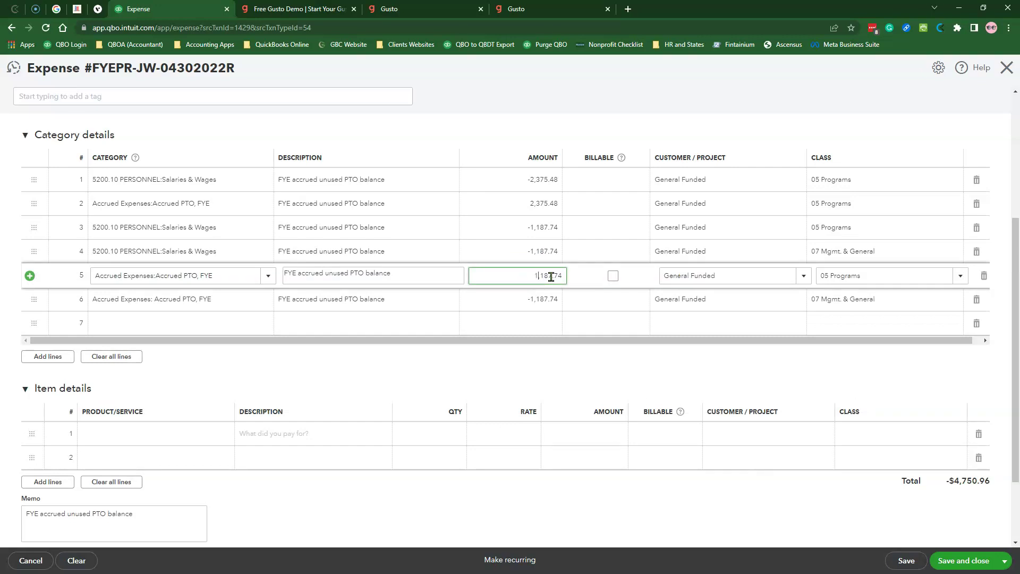
left_click(525, 301)
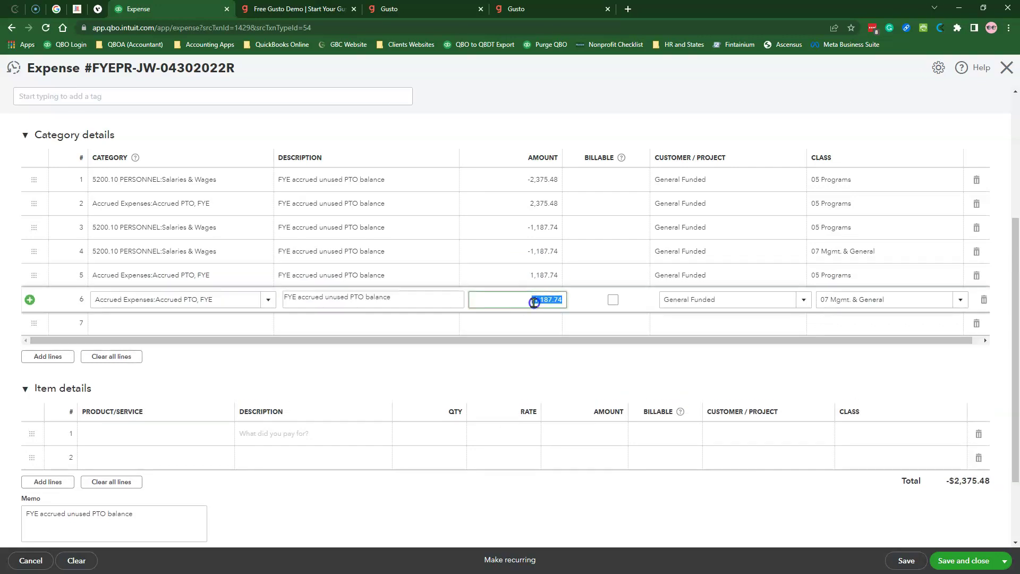
left_click(536, 300)
Append "Reversed" to the expense memo so it reads "FYE accrued unused PTO balance Reversed".
left_click(148, 515)
type("Reversed")
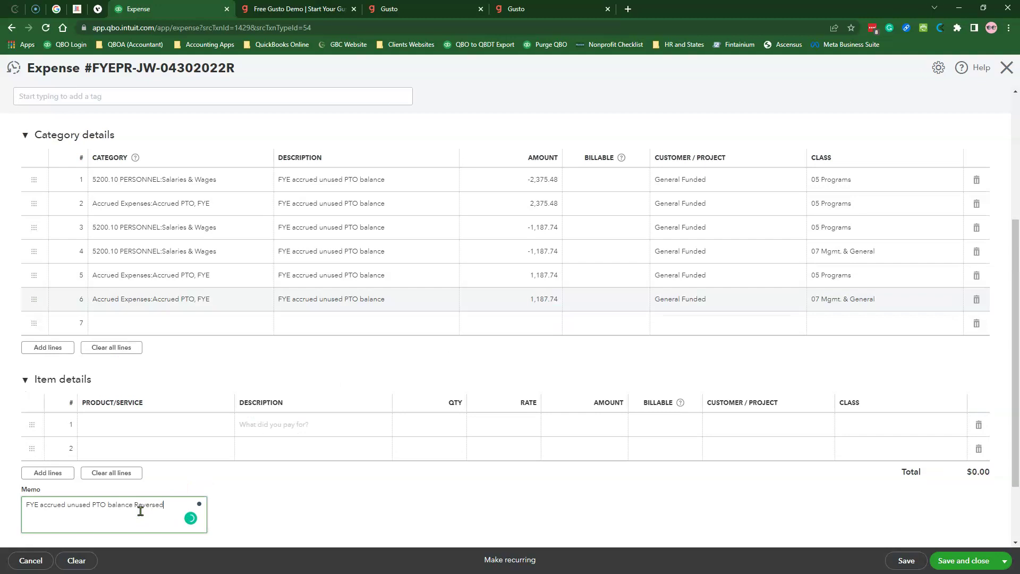
left_click(645, 517)
Review the reversing expense, save and close it, and check its lines in the Accrued FYE Transaction Details report.
scroll(742, 367, "down", 2)
scroll(742, 366, "up", 2)
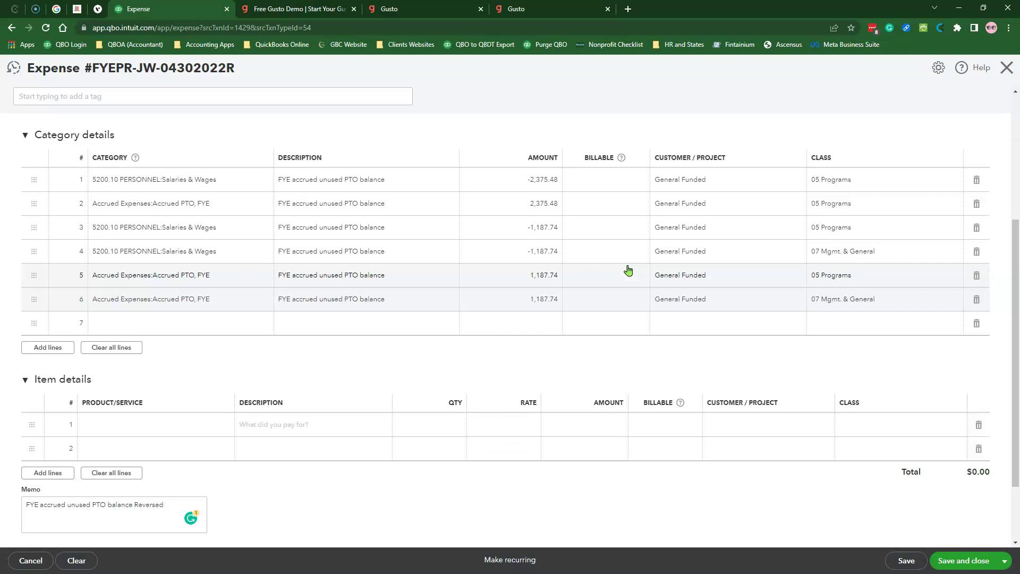
scroll(712, 374, "up", 4)
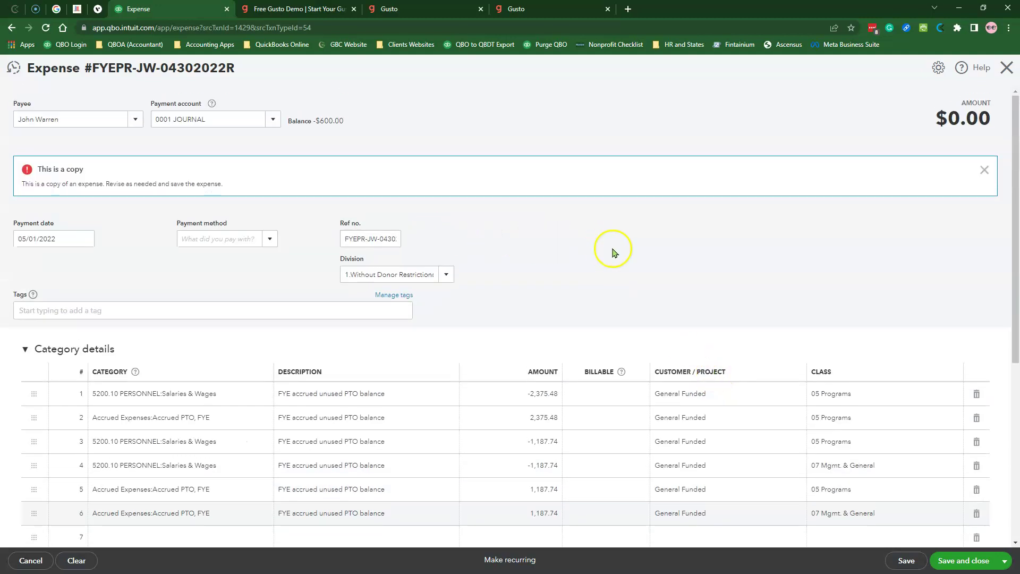
scroll(577, 244, "down", 1)
scroll(505, 249, "up", 1)
scroll(619, 303, "down", 8)
scroll(611, 383, "up", 7)
scroll(744, 350, "up", 2)
scroll(870, 319, "down", 3)
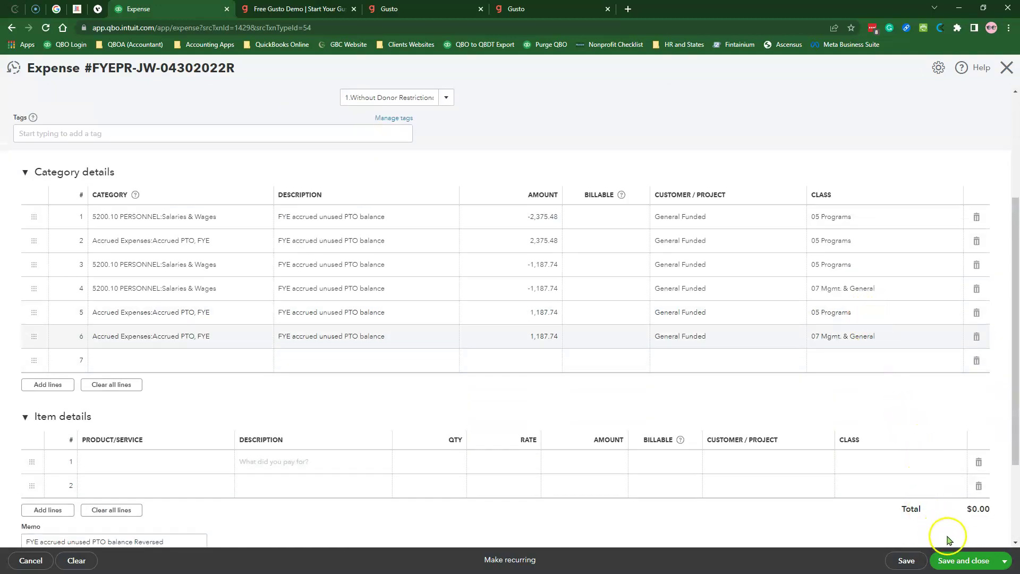
left_click(966, 561)
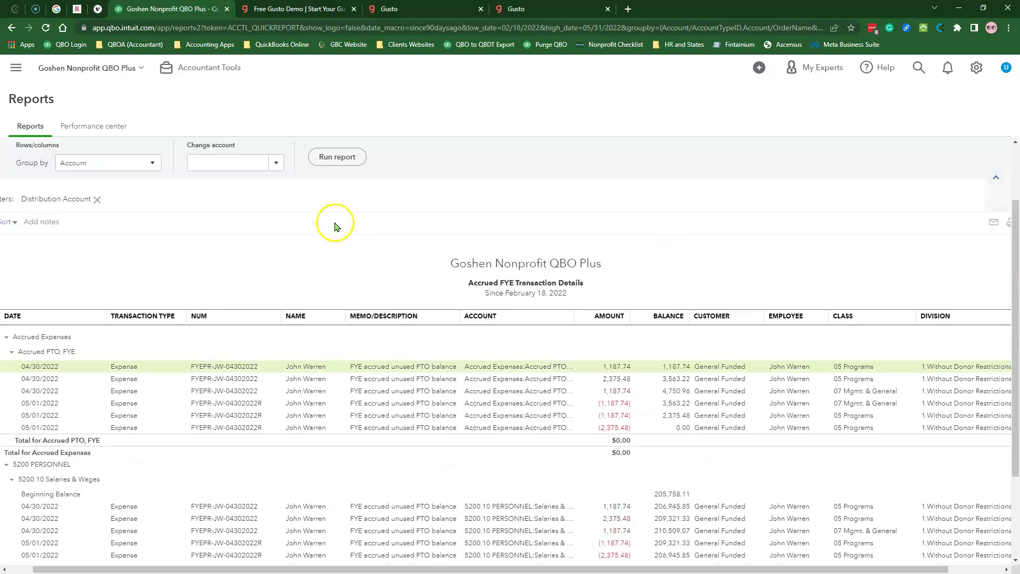
scroll(336, 229, "up", 2)
scroll(325, 245, "down", 3)
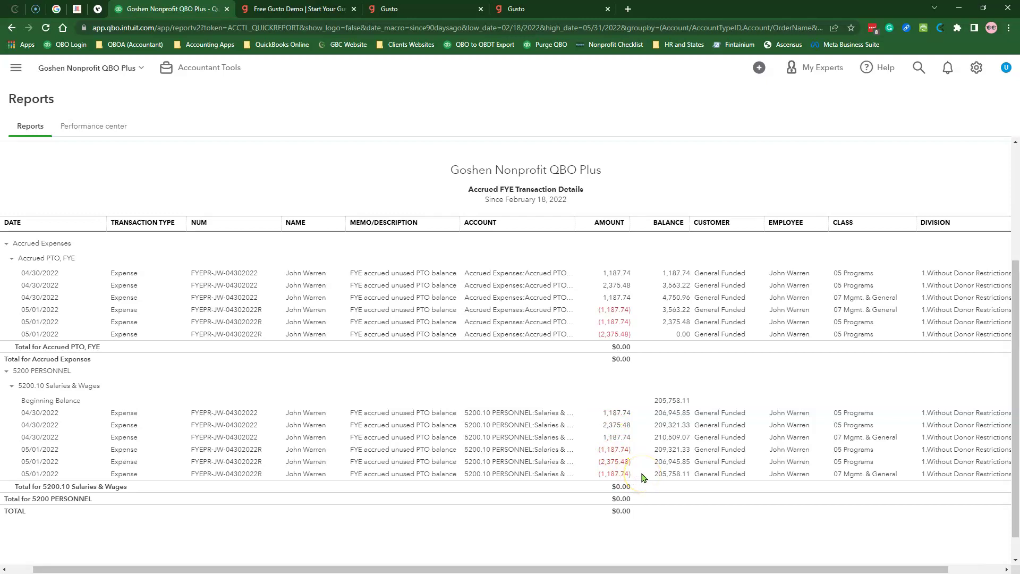
scroll(606, 417, "up", 4)
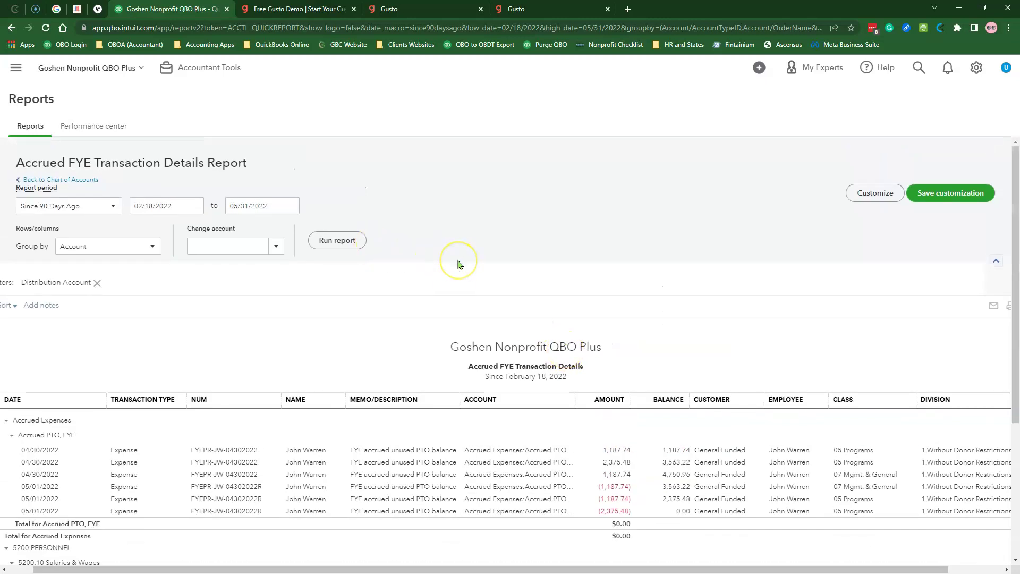
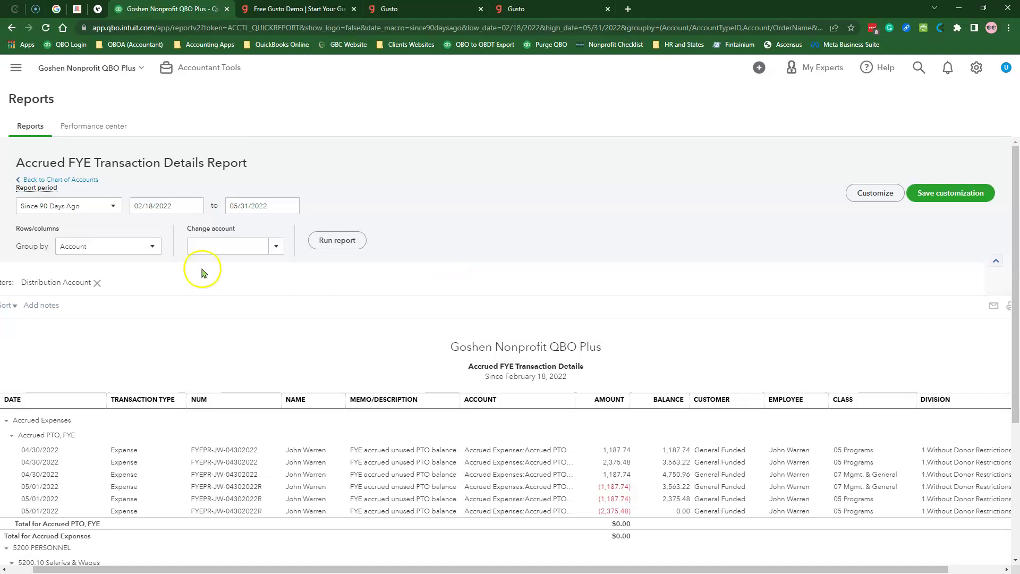
Start a new journal entry and set its journal date to 04/30/2022.
left_click(16, 67)
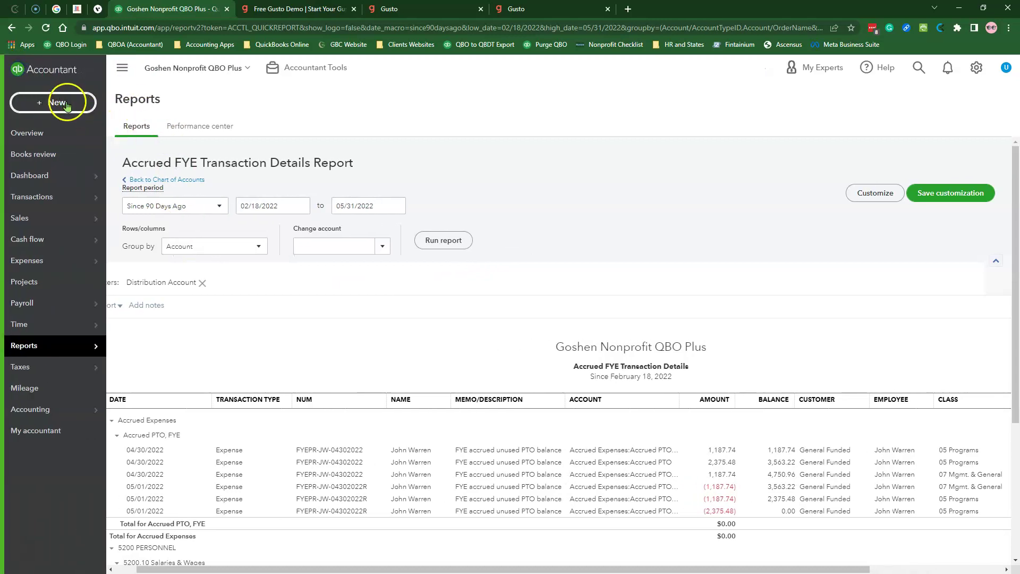
left_click(70, 107)
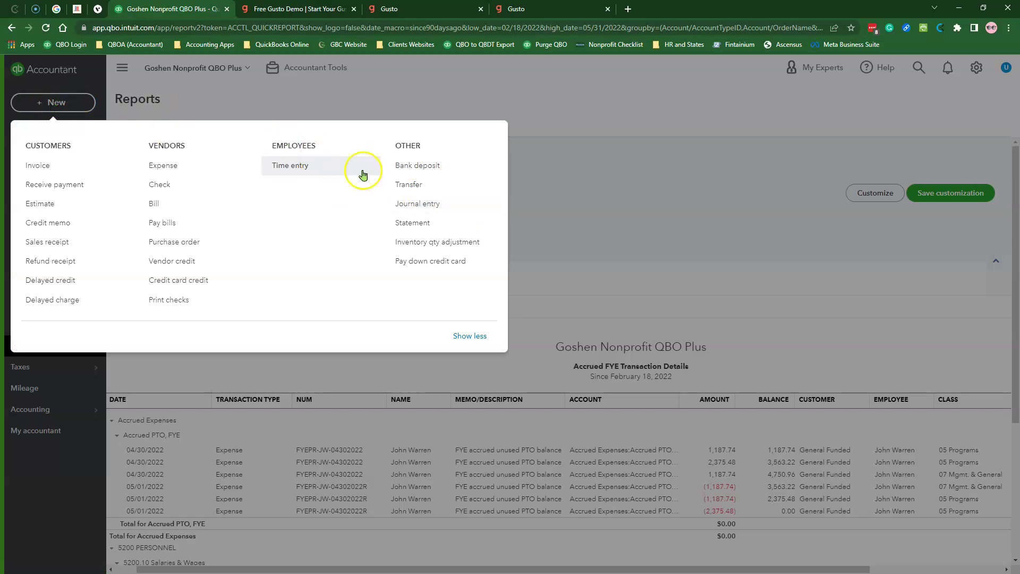
left_click(429, 207)
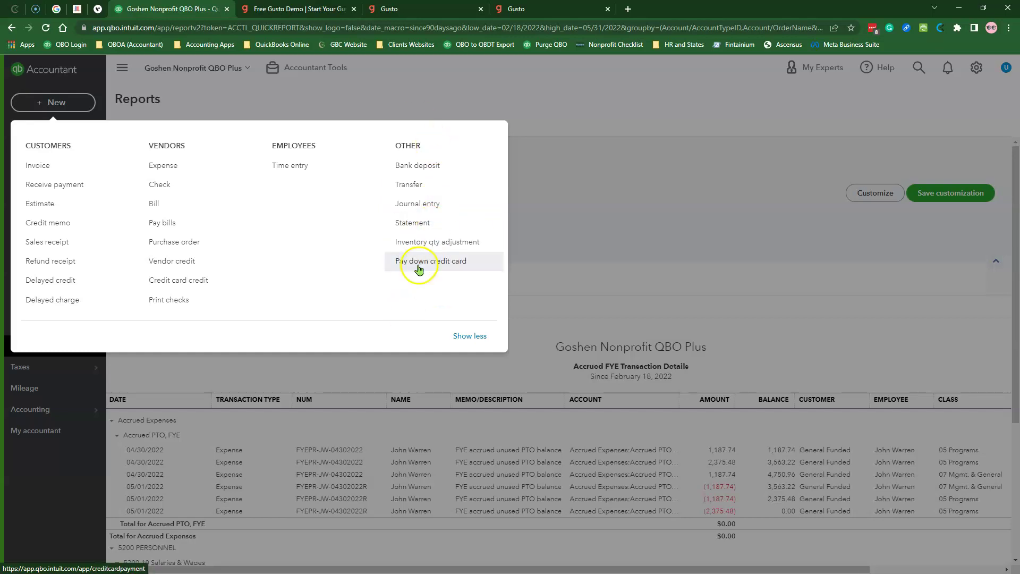
left_click(432, 212)
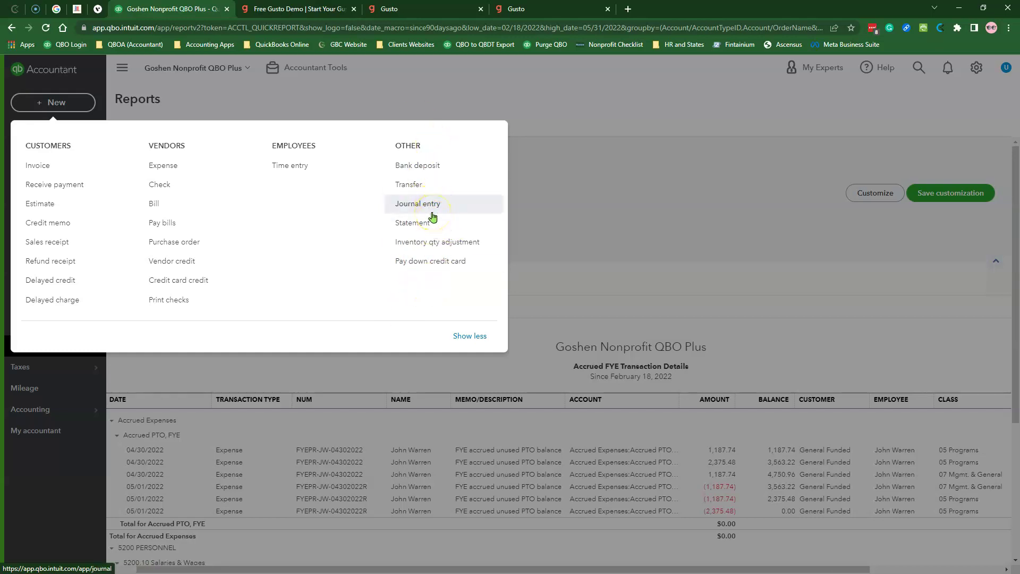
left_click(434, 208)
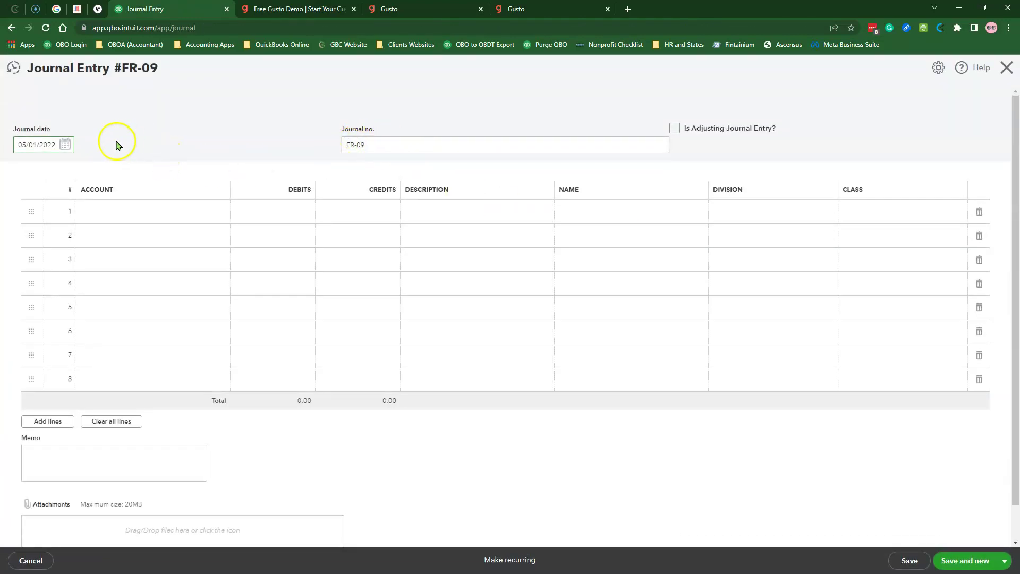
left_click(65, 145)
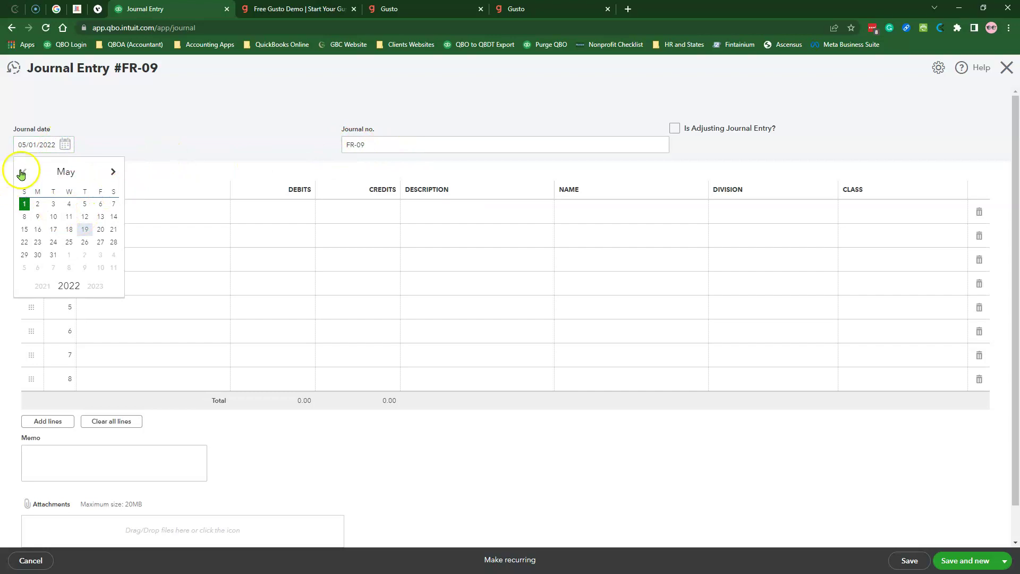
left_click(21, 173)
left_click(114, 255)
Set the first journal line's account to 0001 JOURNAL with the description "FYE accrued unused PTO balance".
left_click(118, 210)
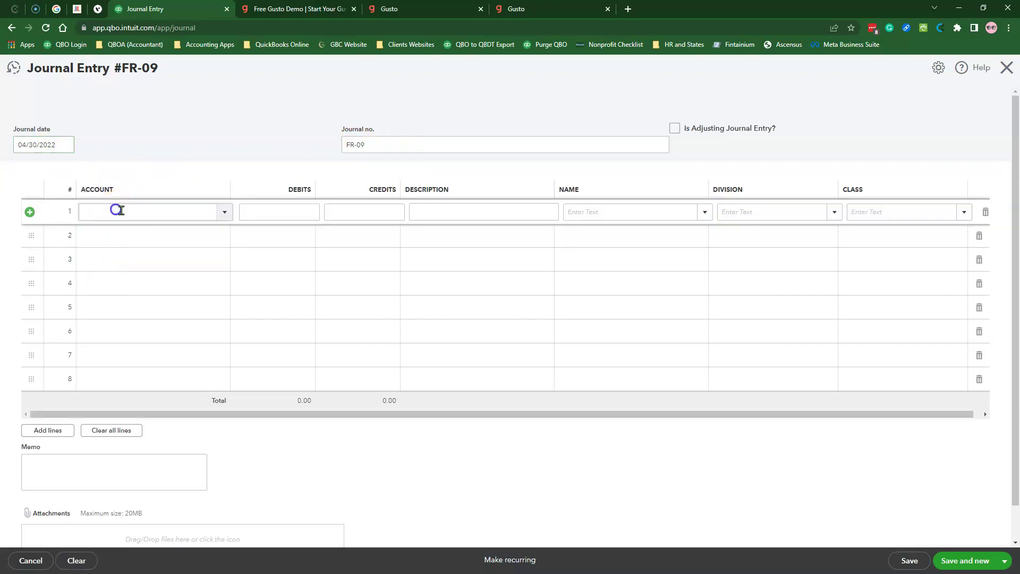
left_click(122, 212)
type("journ")
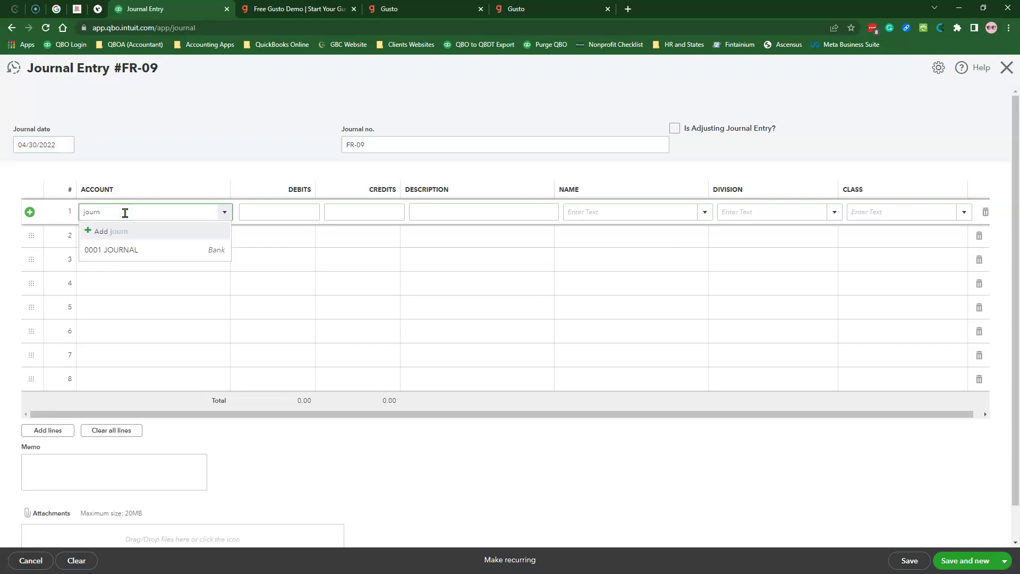
left_click(136, 250)
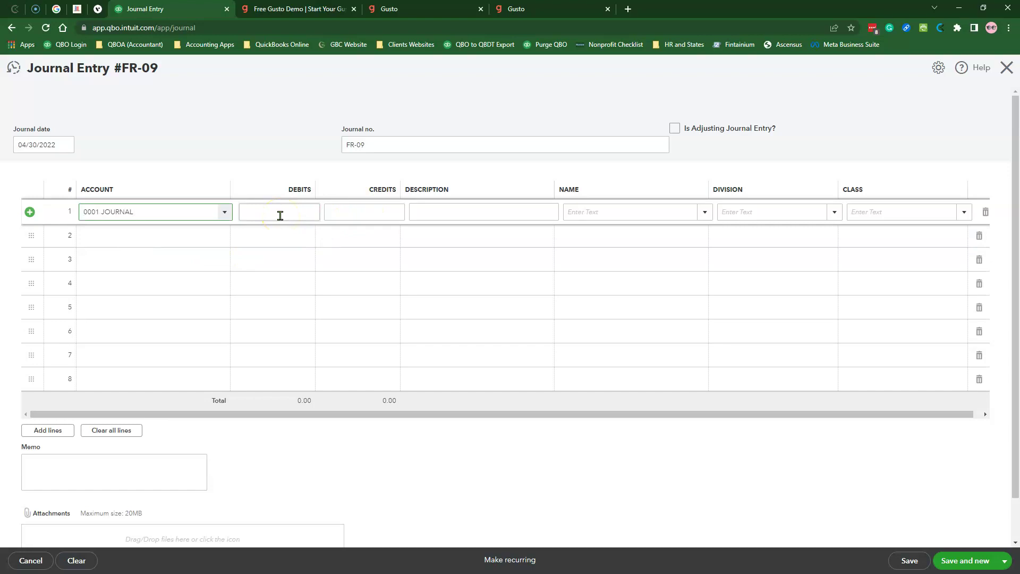
left_click(386, 214)
left_click(429, 211)
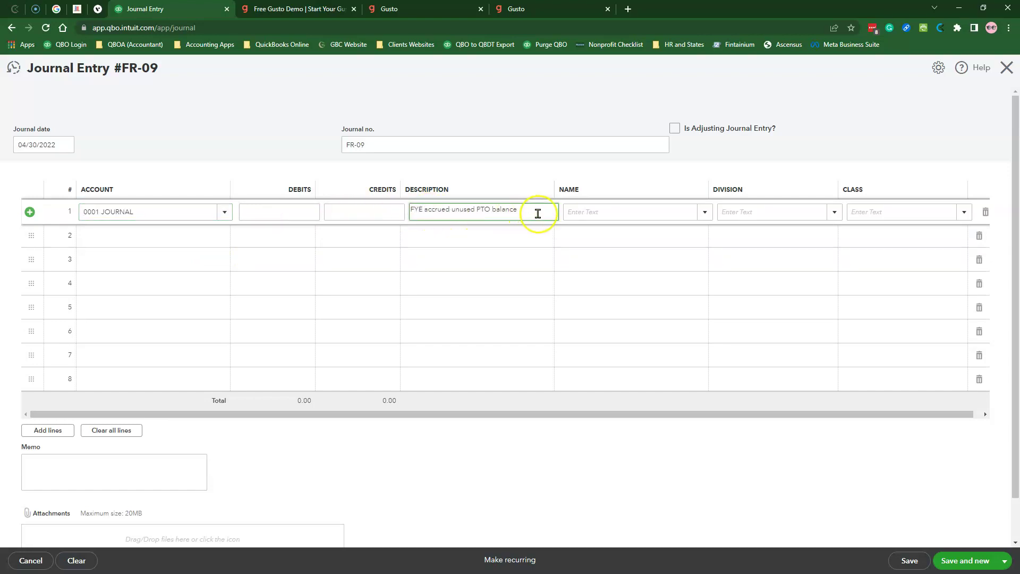
Assign the first journal line the name General Funded, division 1.Without Donor Restriction and class 05 Programs.
left_click(697, 212)
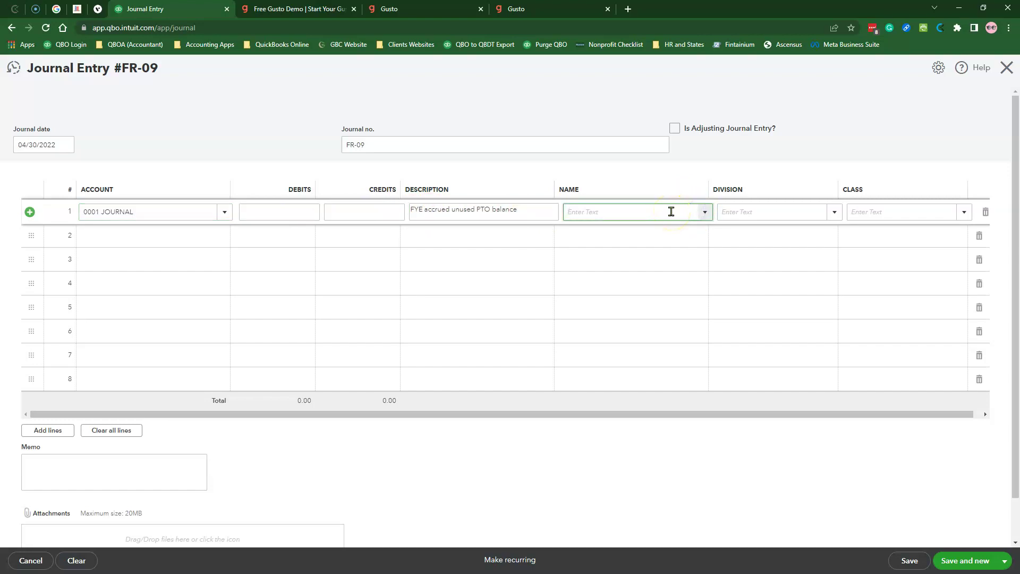
type("General Contributions")
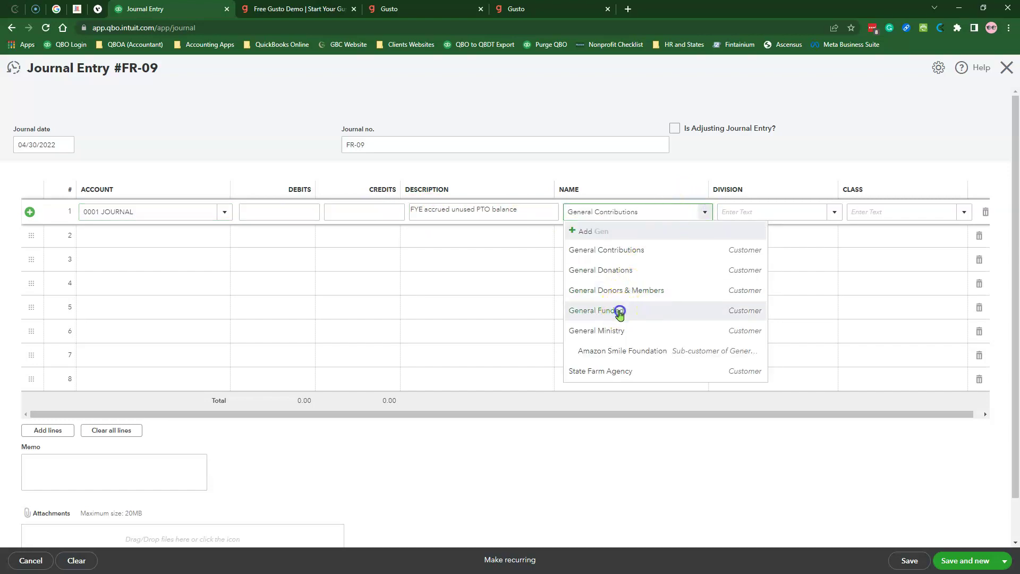
left_click(620, 313)
left_click(837, 213)
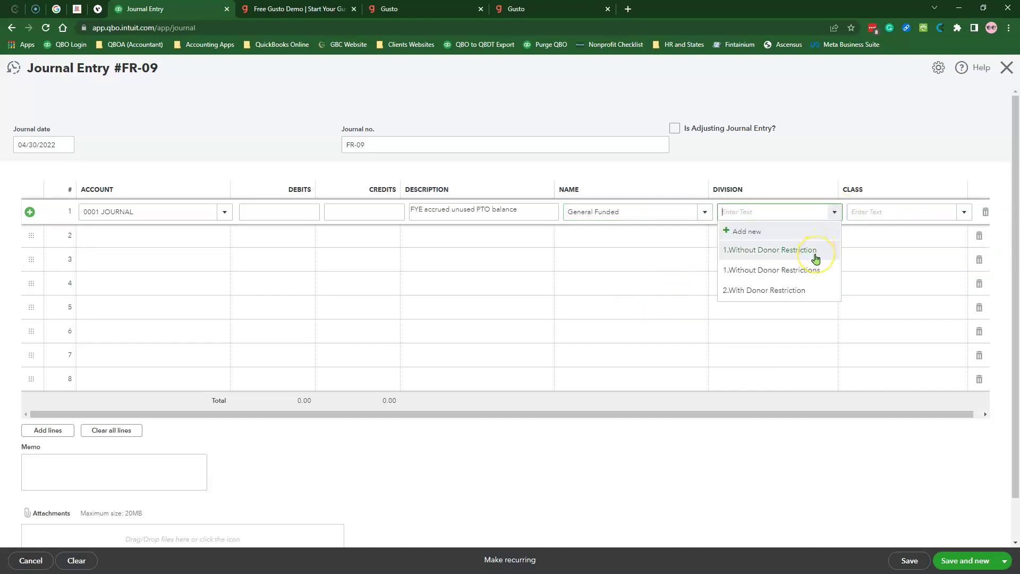
left_click(816, 259)
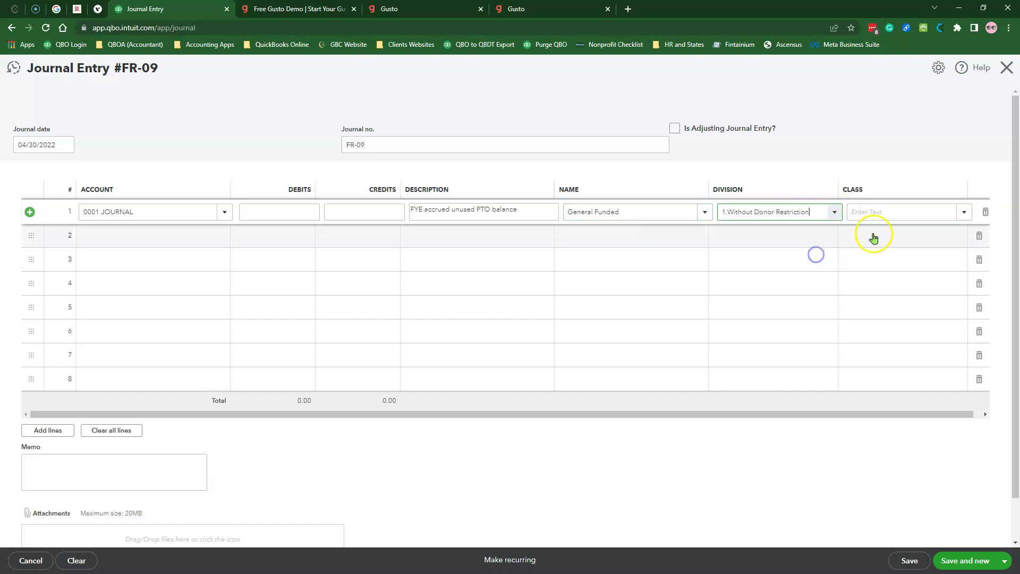
left_click(962, 212)
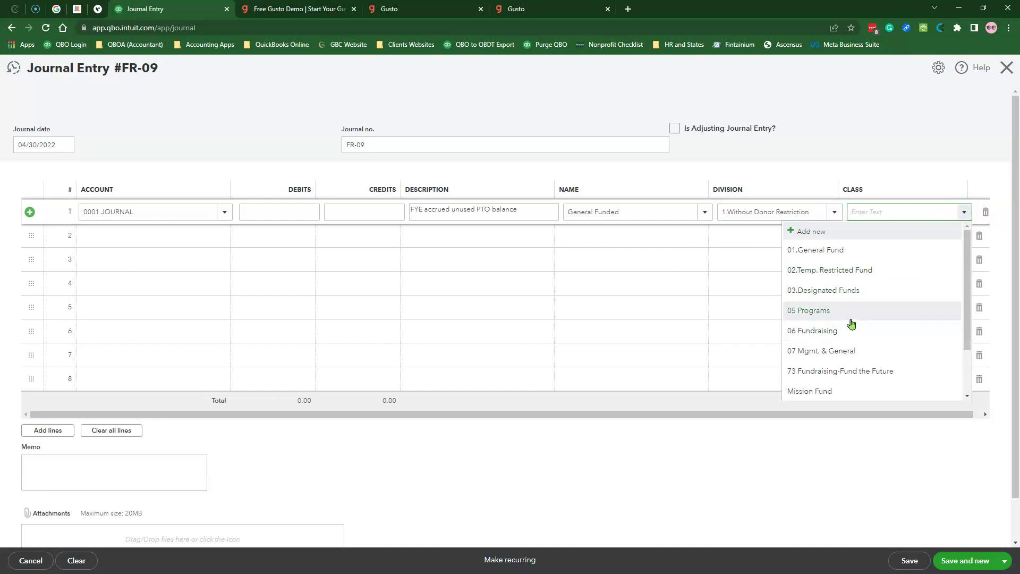
left_click(850, 318)
Set the second journal line to 5200.10 Salaries & Wages with a 2,375.48 debit copied from Gusto's Time Off Balances report.
left_click(132, 237)
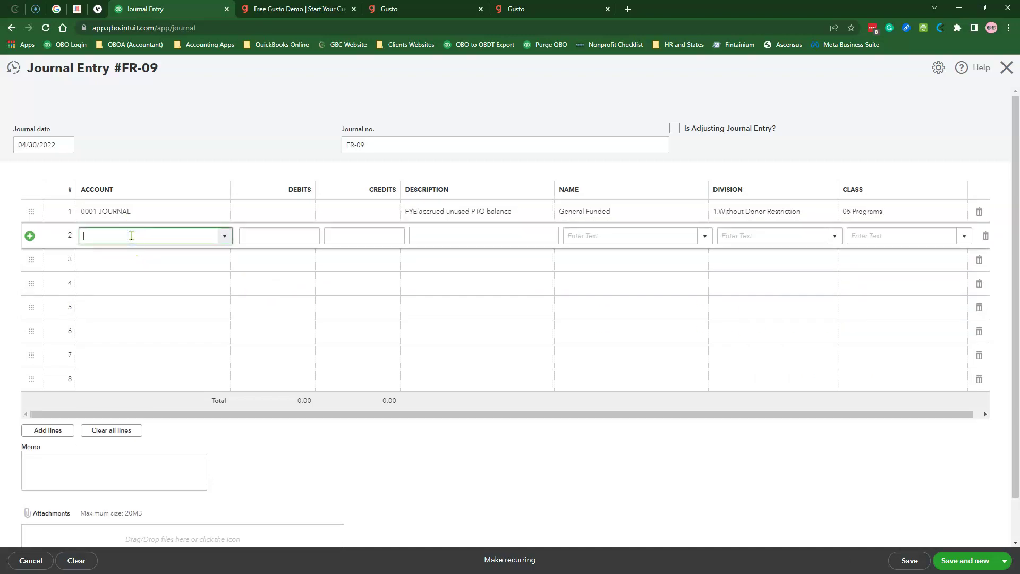
type("sal")
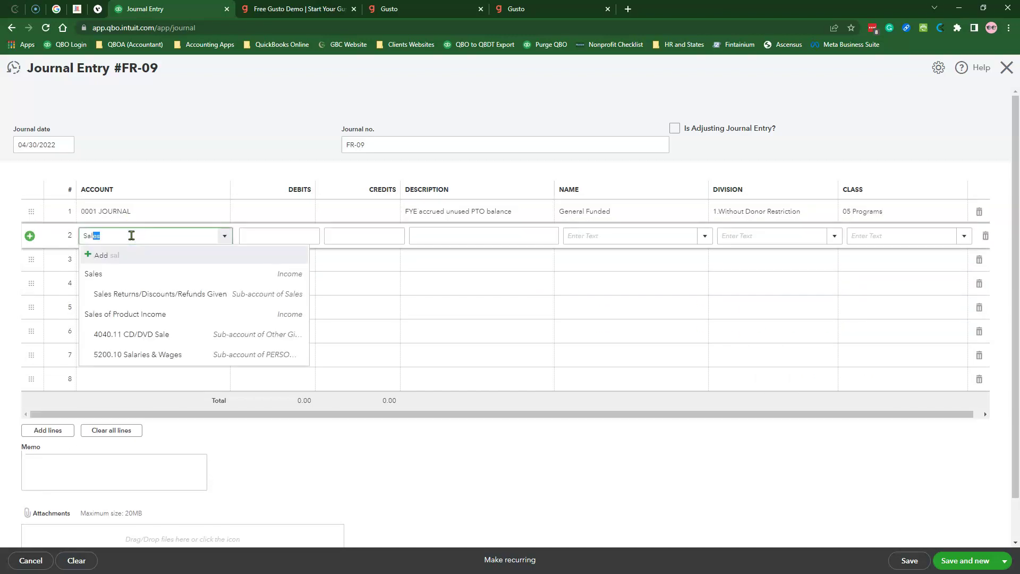
left_click(168, 355)
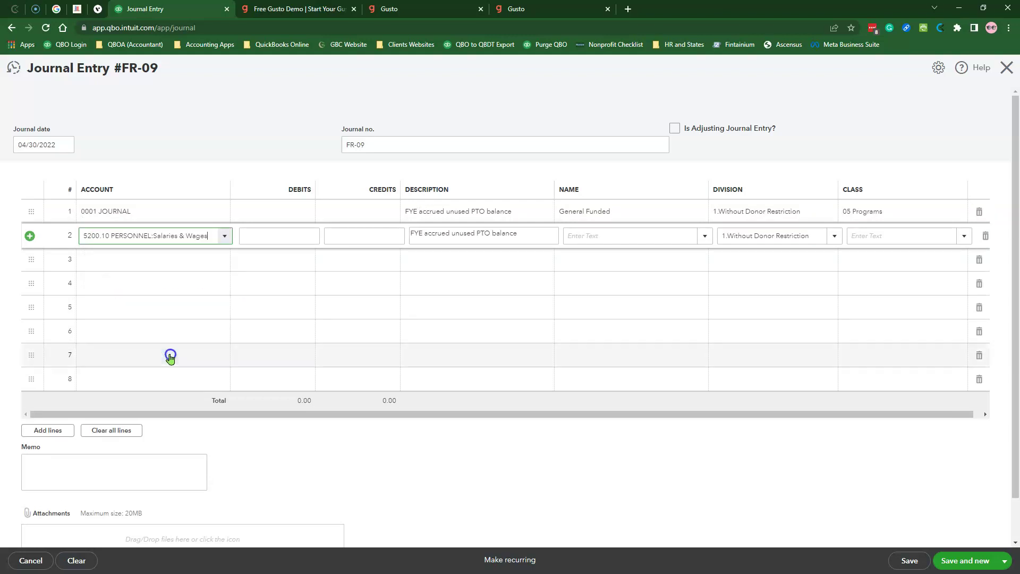
left_click(554, 10)
double_click(773, 318)
key("ctrl+c")
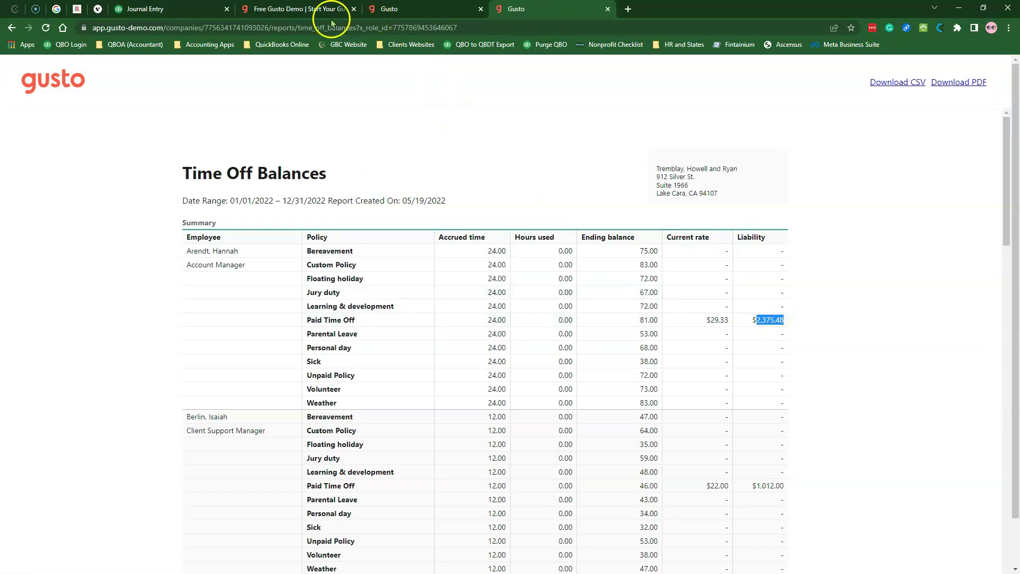
left_click(148, 10)
key("ctrl+v")
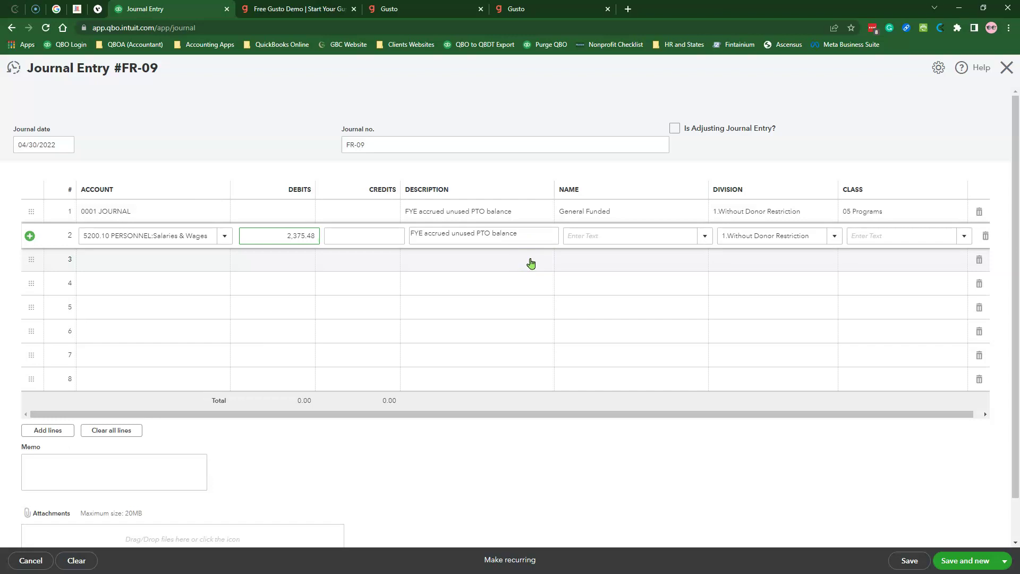
Assign General Funded as the name on the second journal line.
left_click(590, 235)
type("General Contributions")
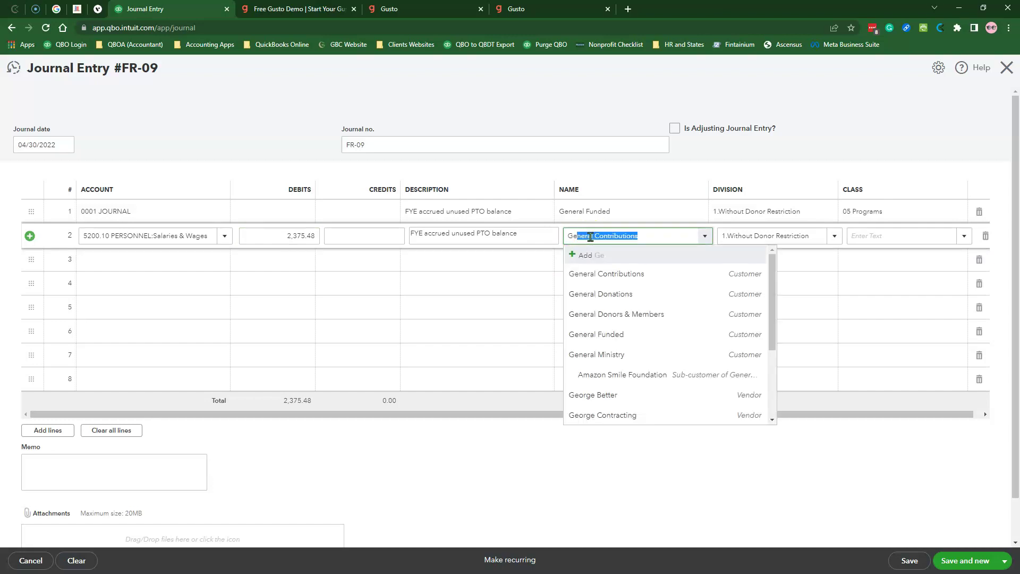
left_click(611, 334)
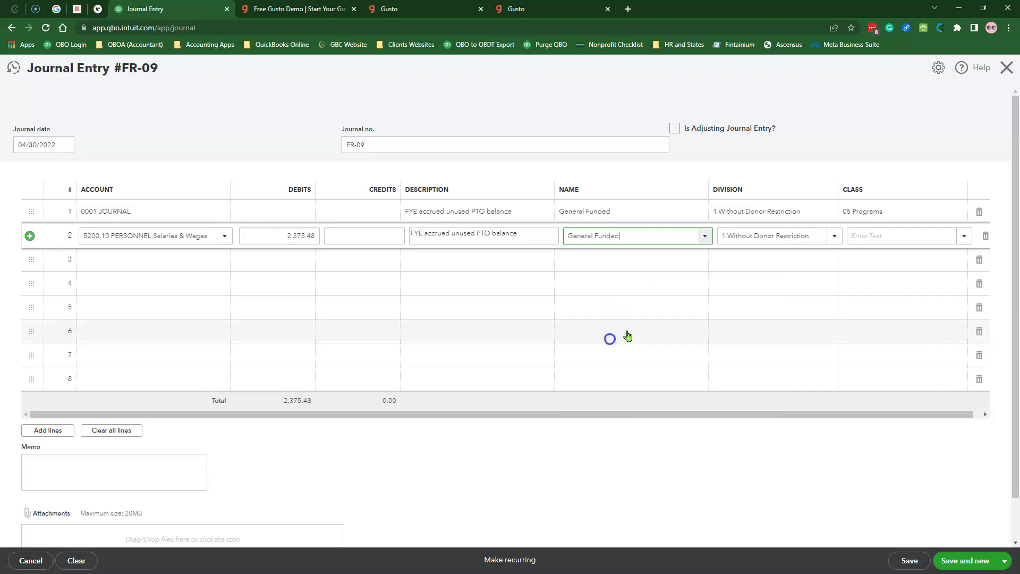
Set the second journal line's class to 05 Programs and the third line's account to Accrued PTO, FYE.
left_click(964, 239)
left_click(839, 336)
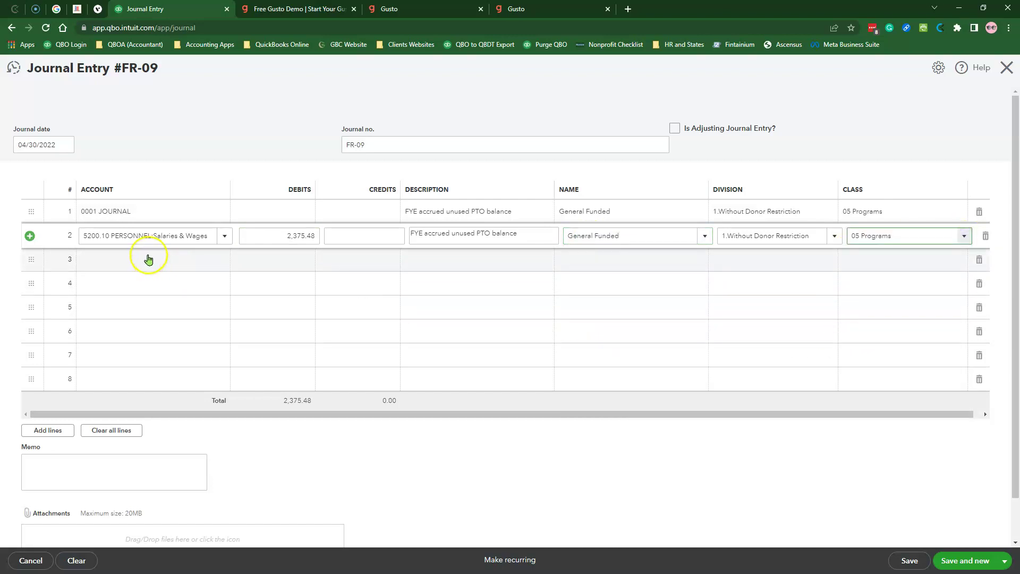
left_click(149, 259)
type("acc")
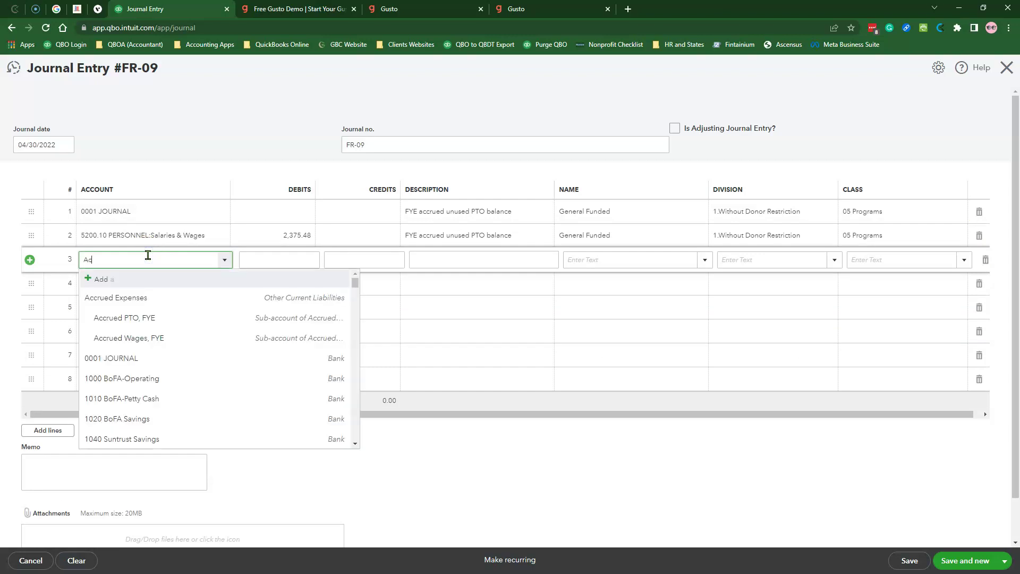
left_click(154, 323)
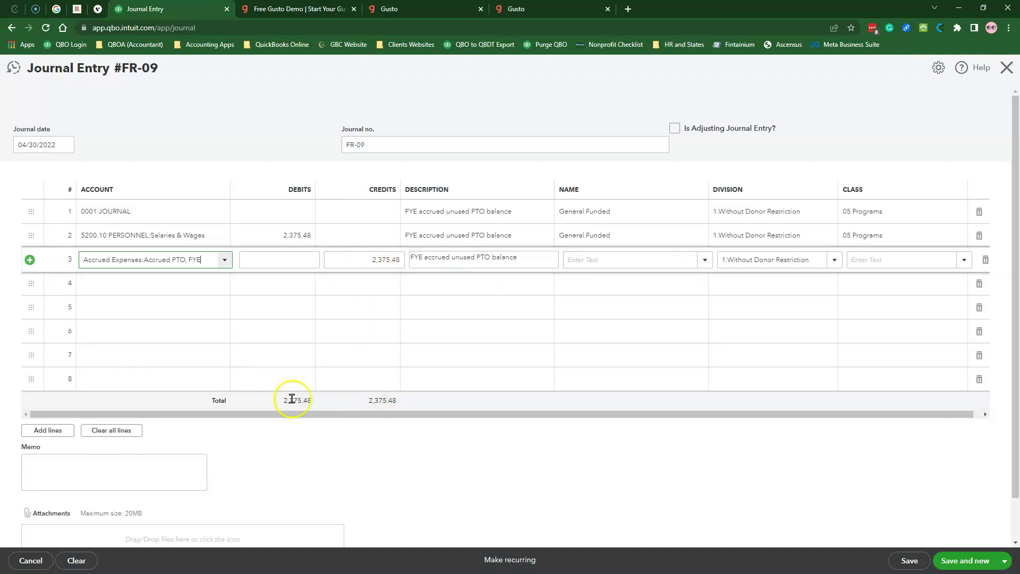
Assign the third journal line the name General Funded and the class 05 Programs.
left_click(603, 260)
type("General Contributions")
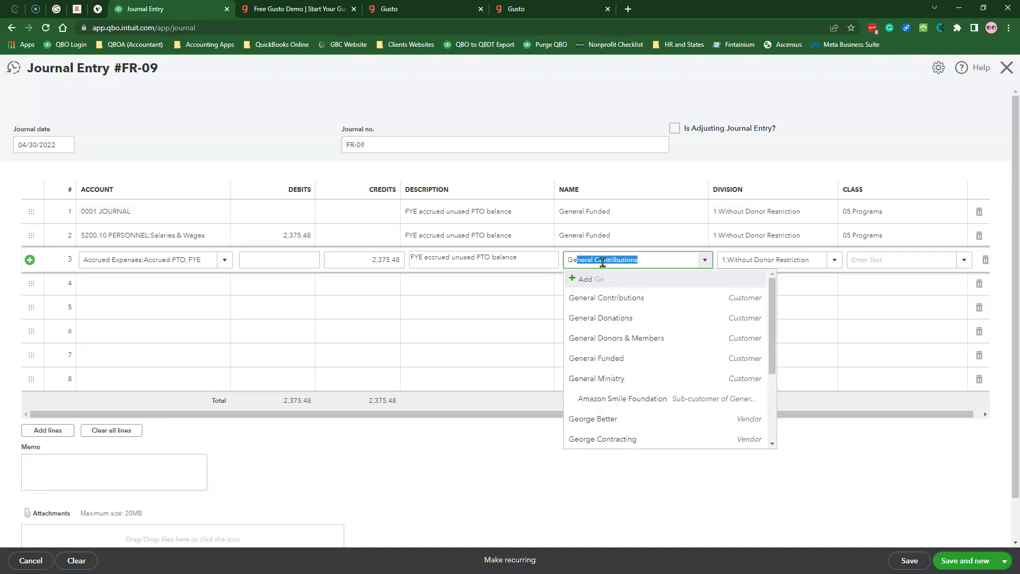
left_click(611, 360)
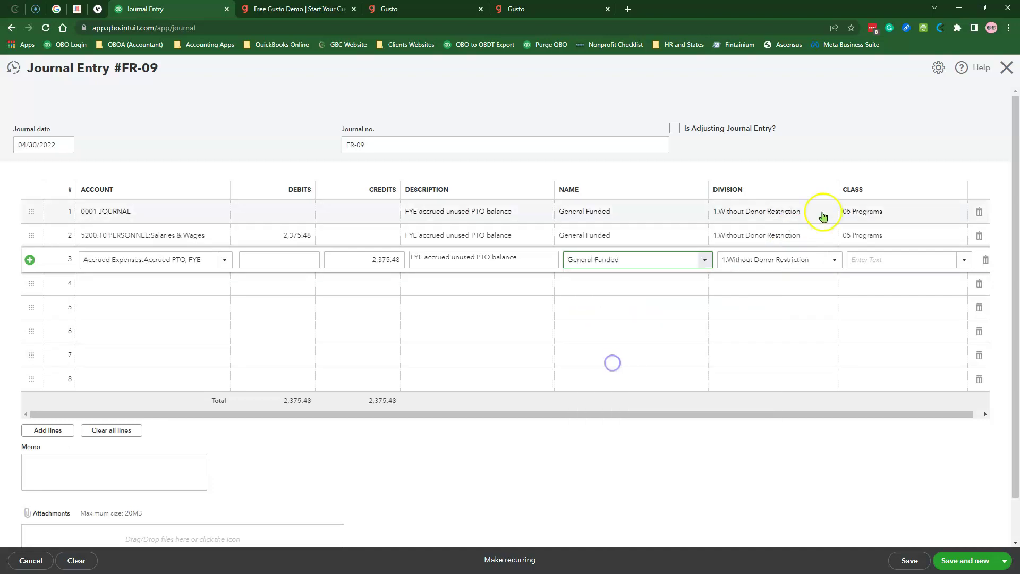
left_click(907, 262)
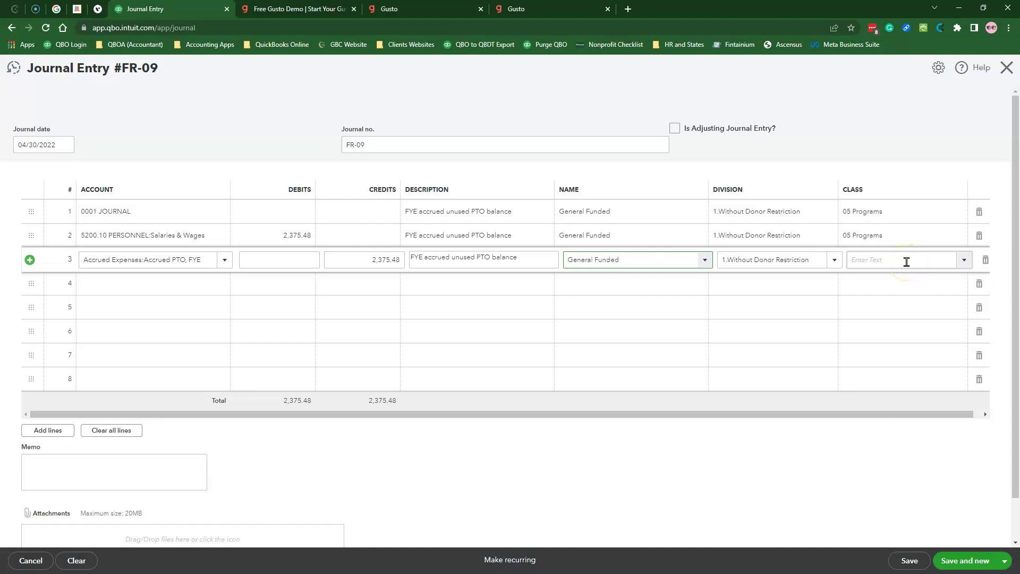
left_click(963, 260)
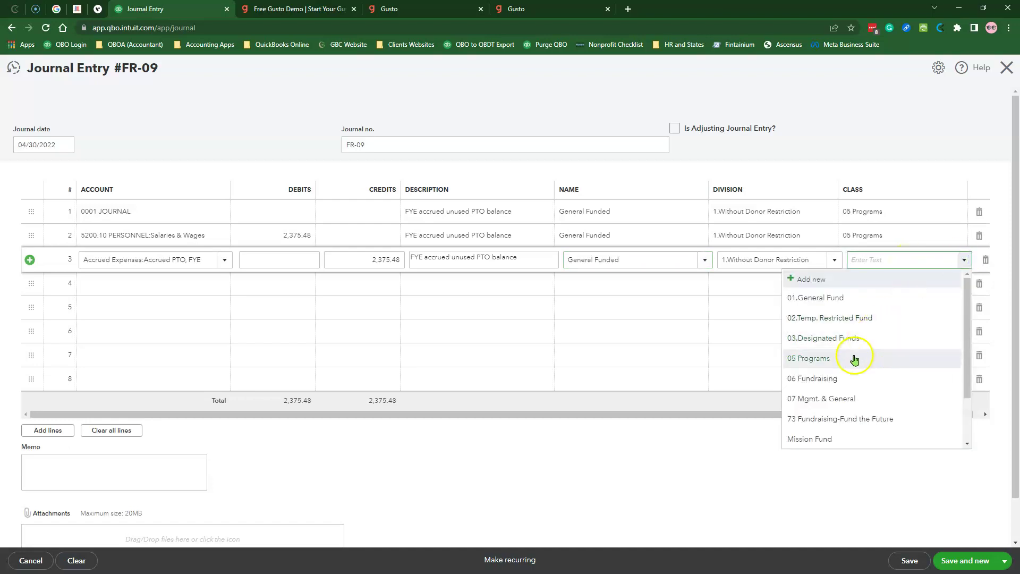
left_click(855, 359)
left_click(710, 435)
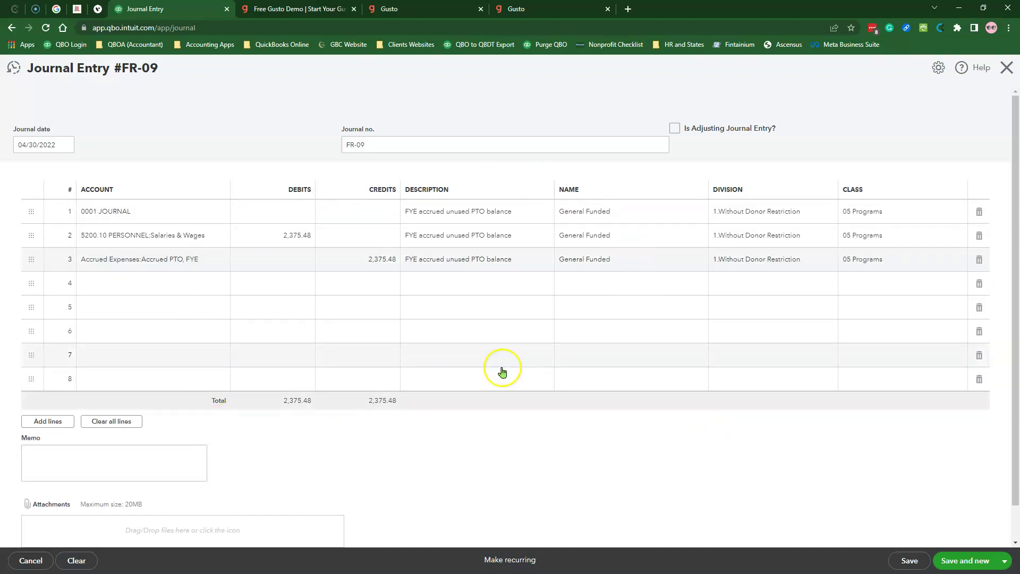
Copy the third line's description, "FYE accrued unused PTO balance", into the journal entry's memo.
left_click(462, 267)
key("ctrl+c")
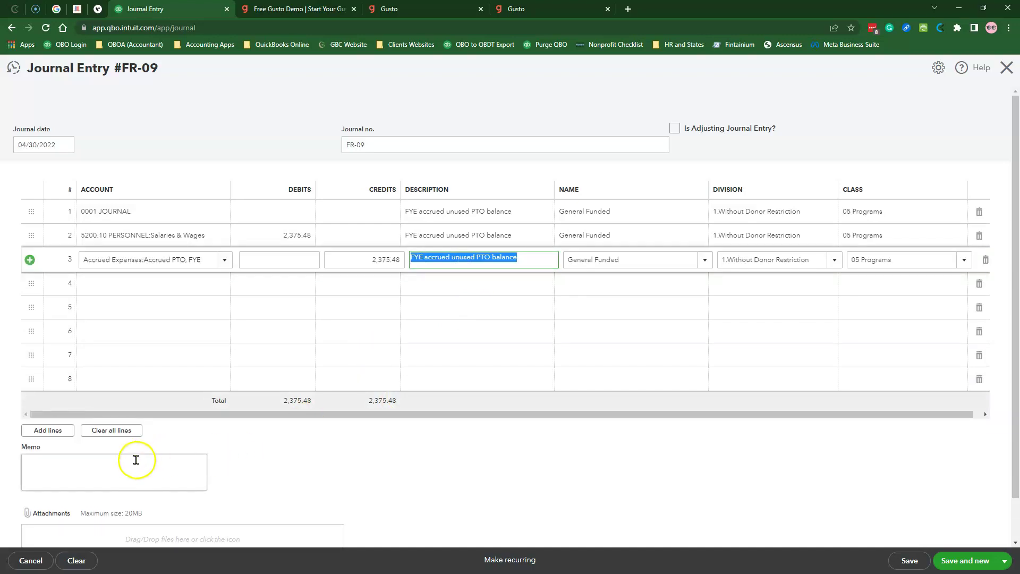
left_click(134, 462)
key("ctrl+v")
scroll(477, 464, "down", 1)
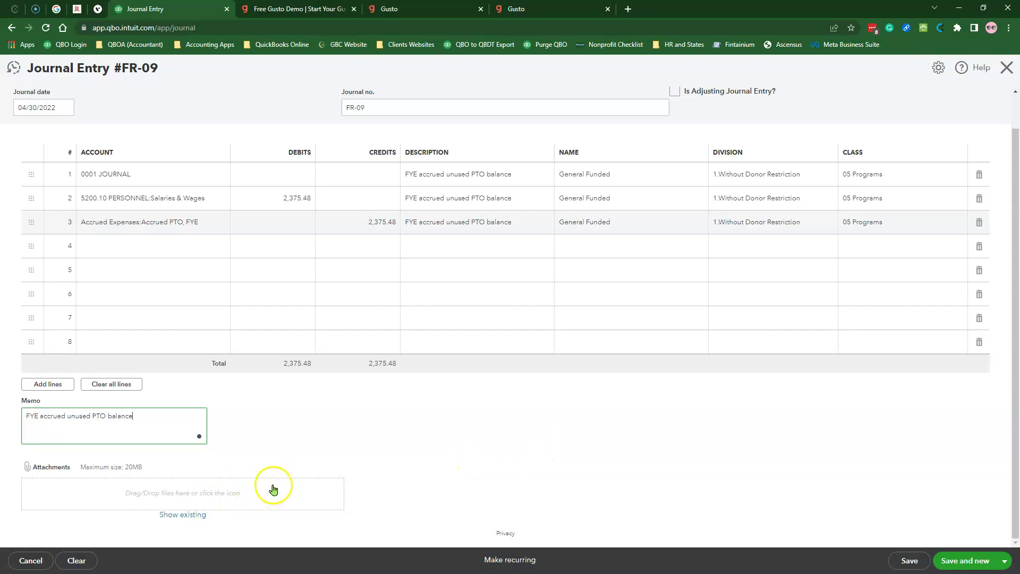
Look at the Time Off Balances report in Gusto and return to the journal entry in QuickBooks Online.
left_click(523, 12)
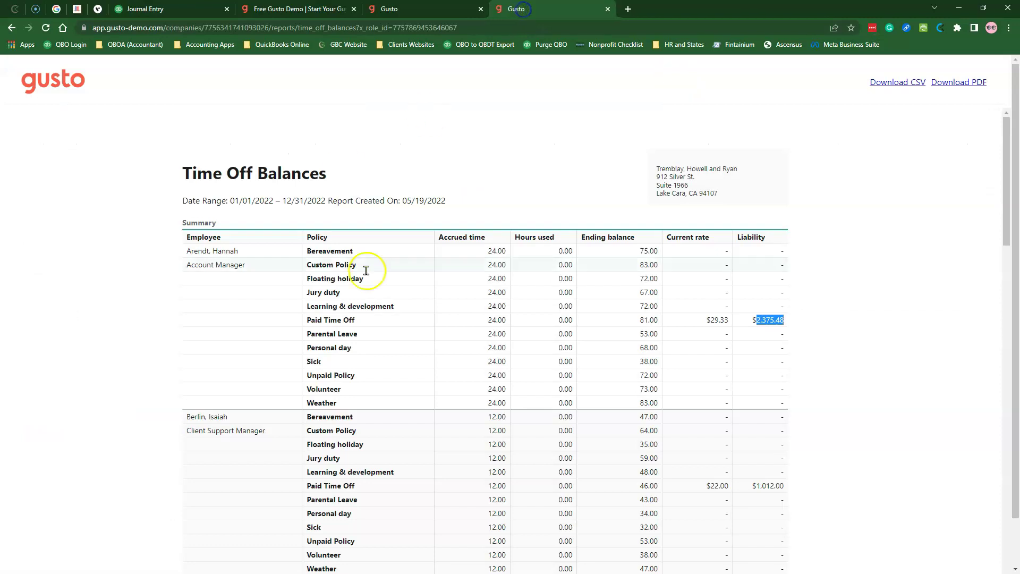
left_click(149, 6)
scroll(681, 444, "up", 1)
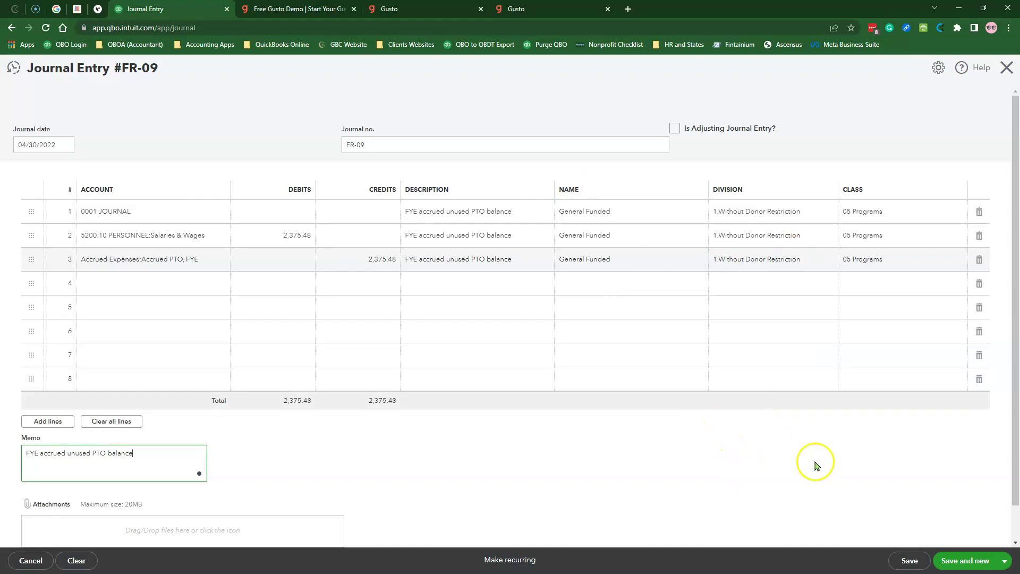
Save and close journal entry FR-09 and review the Accrued FYE Transaction Details report.
left_click(1006, 561)
left_click(951, 542)
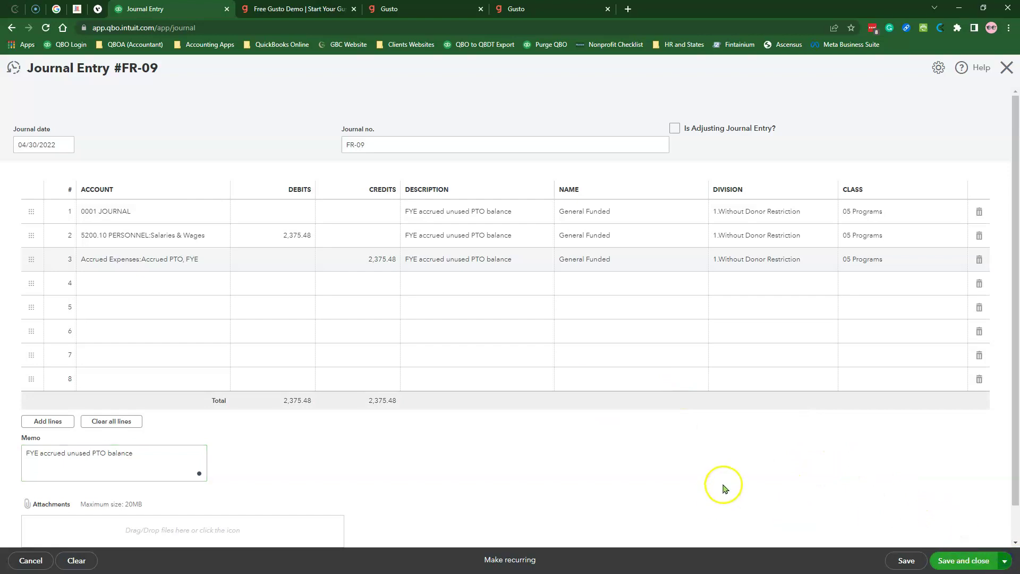
scroll(735, 315, "down", 2)
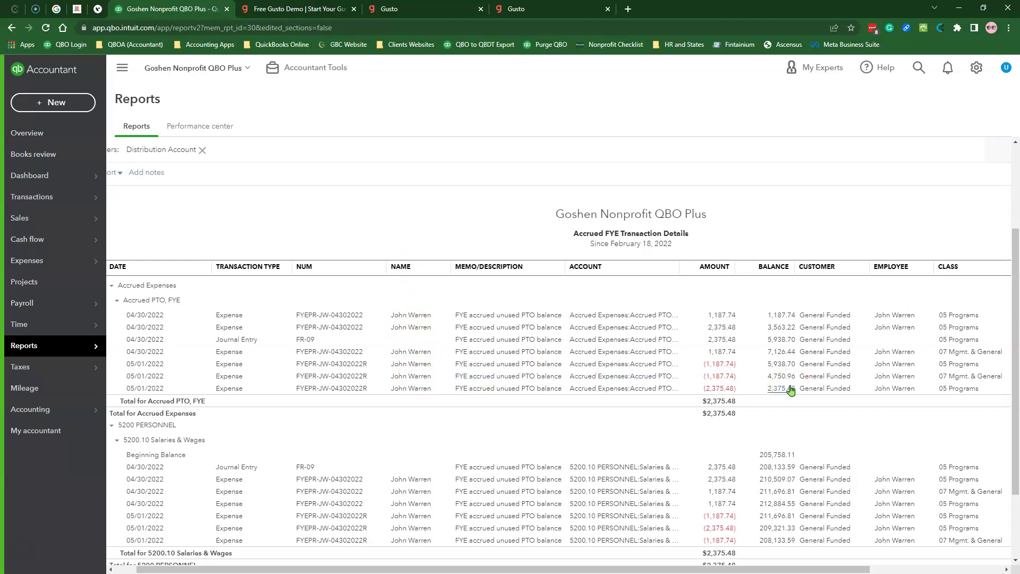
Open journal entry FR-09 from the report and create its reversing entry.
left_click(308, 340)
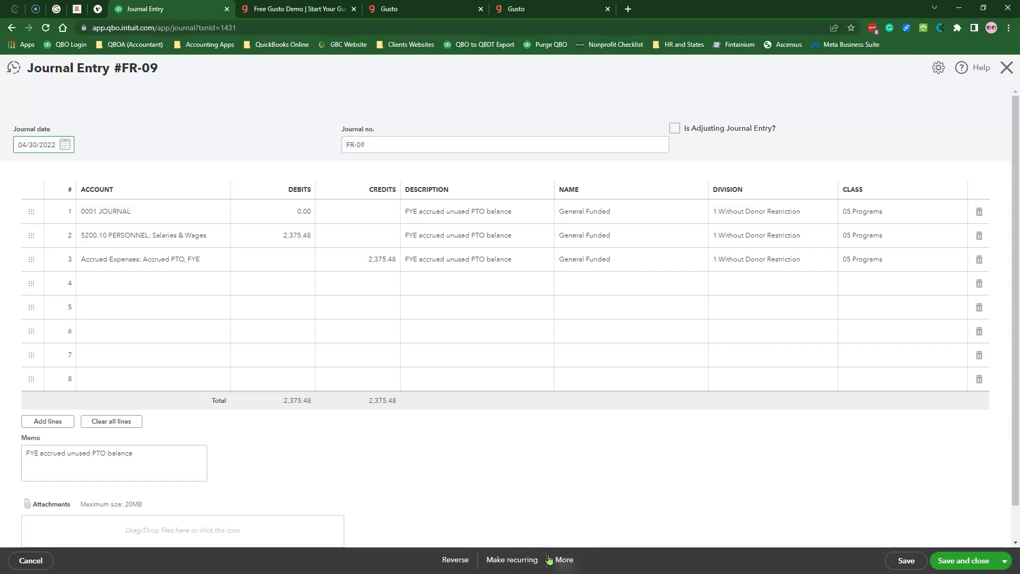
left_click(453, 561)
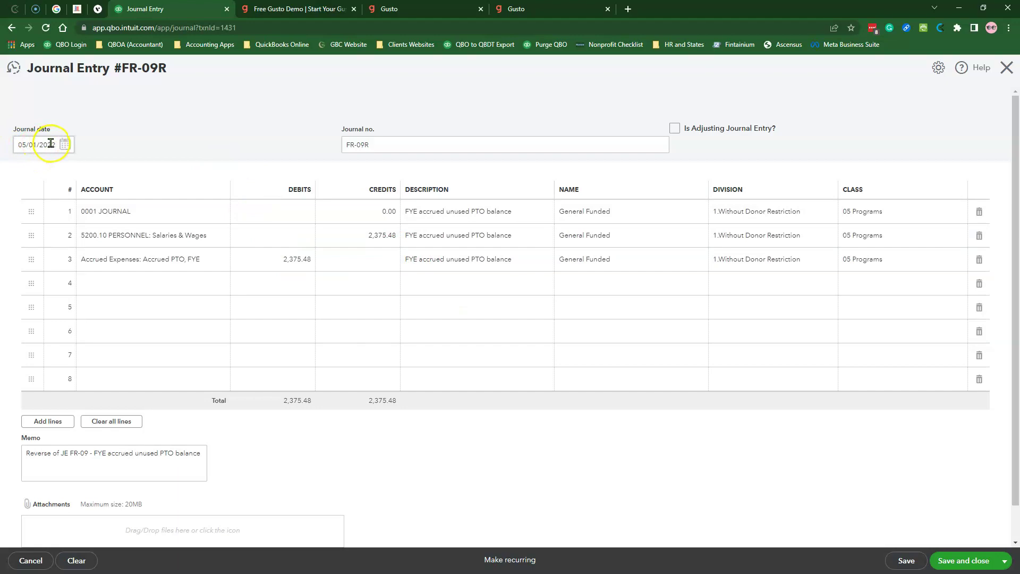
left_click(367, 145)
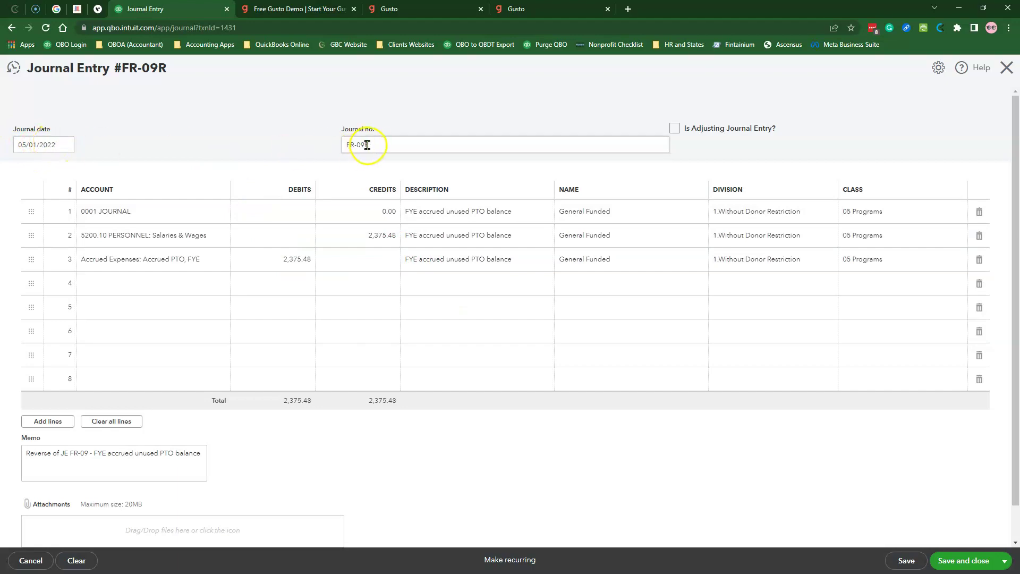